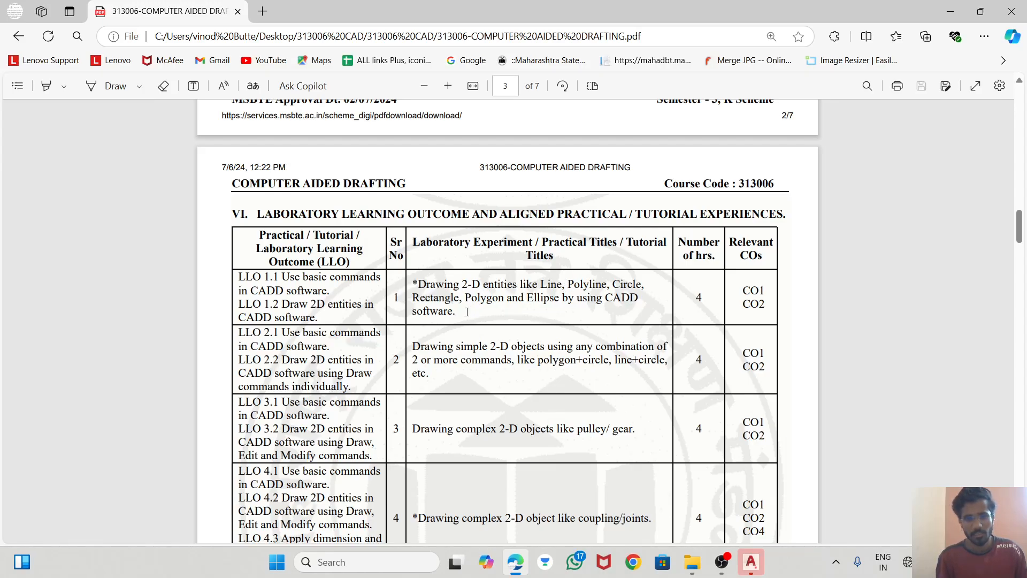
- Switch to AutoCAD Mechanical and open the drawing PRACTICAL 1 from the PRACTICAL folder
click(751, 562)
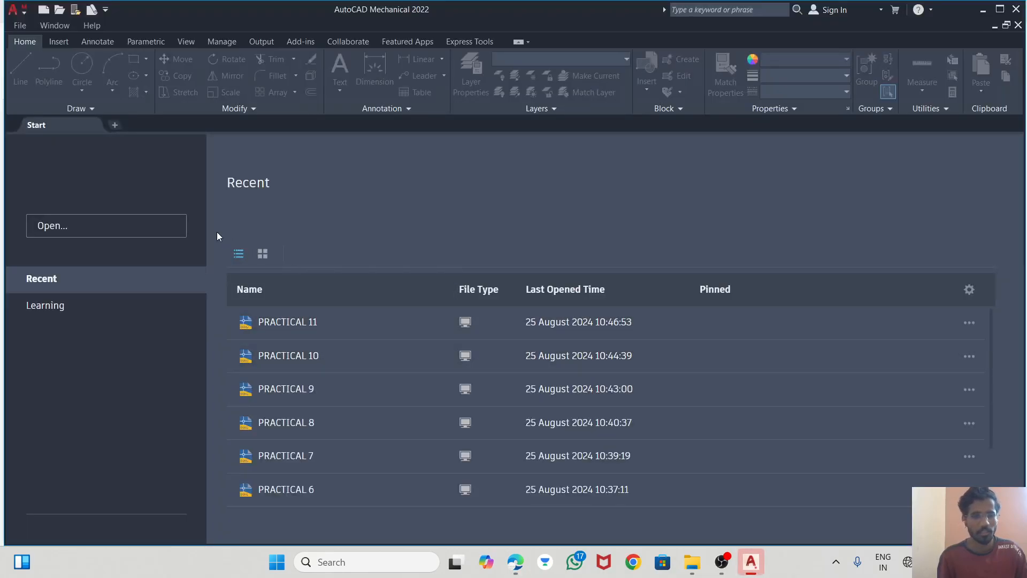
scroll(389, 400, down, 2)
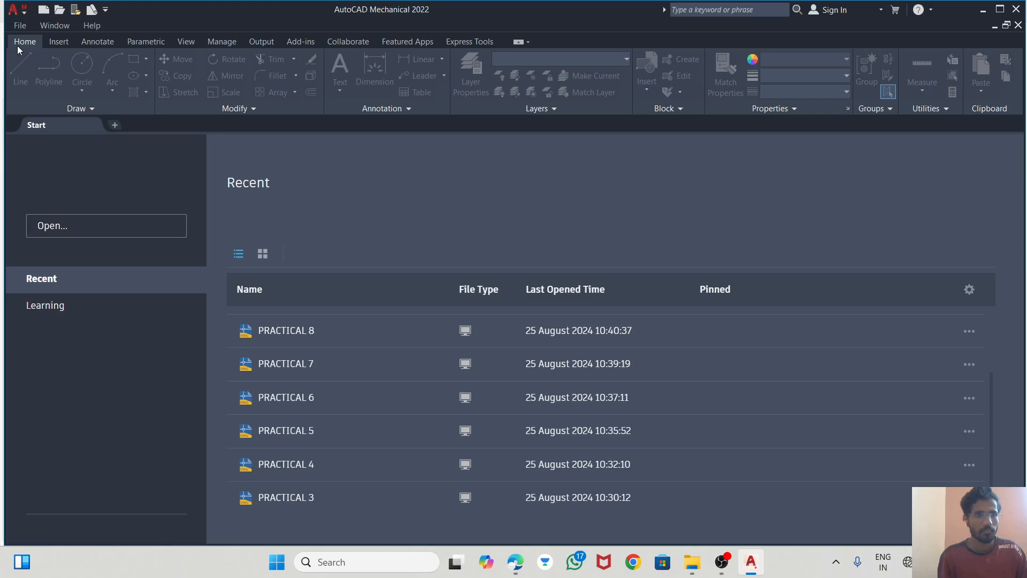
click(22, 27)
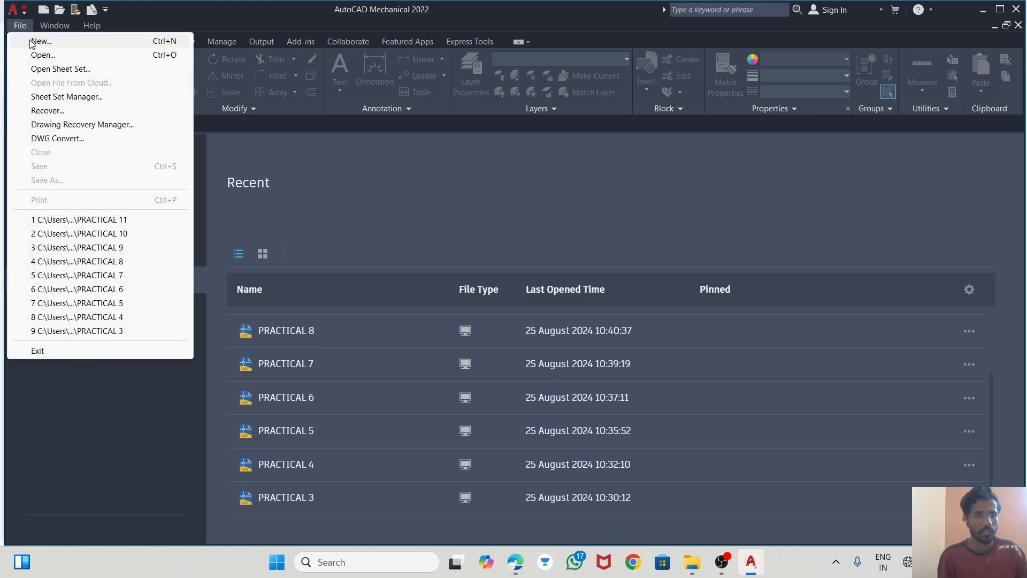
click(38, 56)
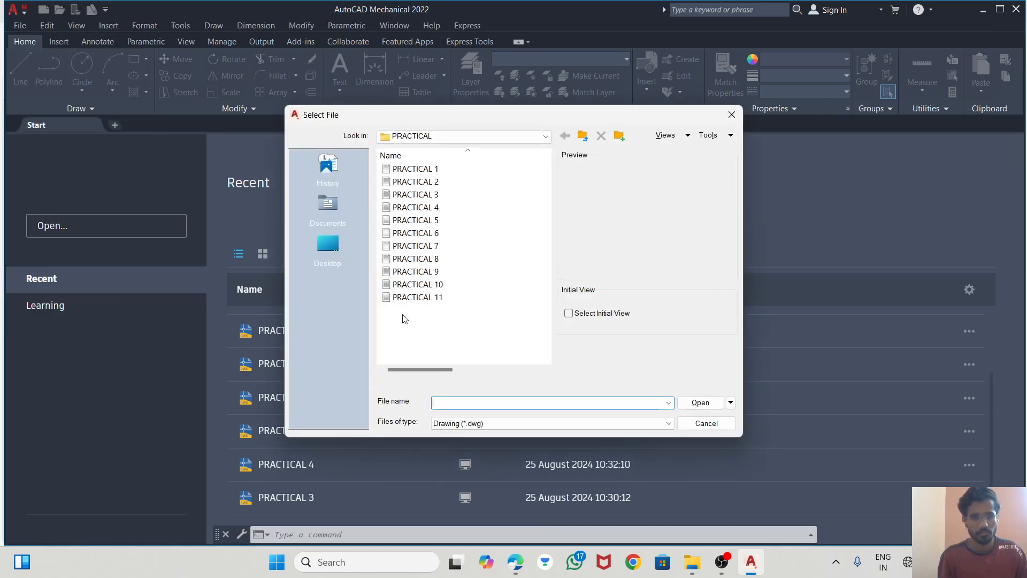
click(429, 171)
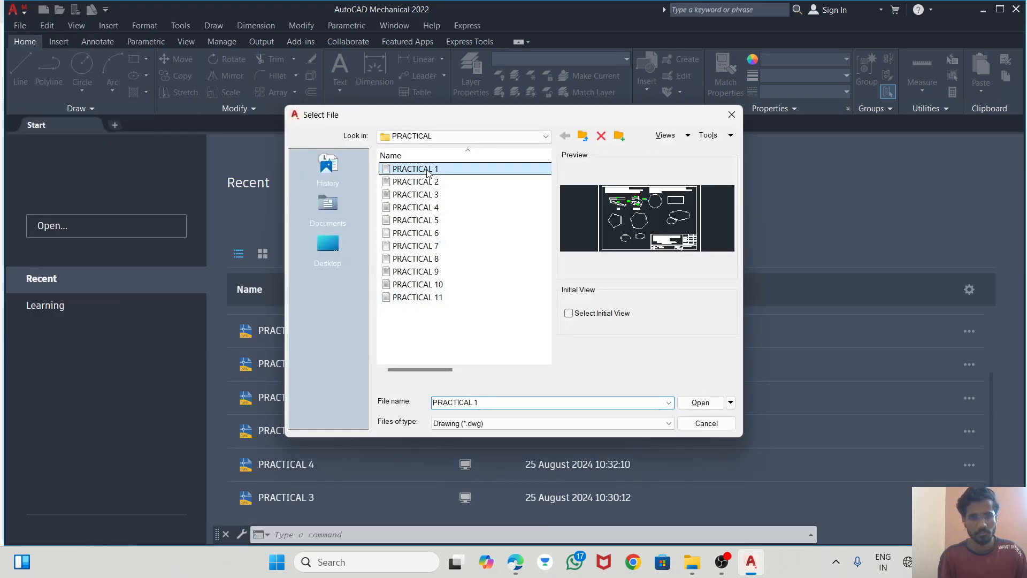
click(698, 404)
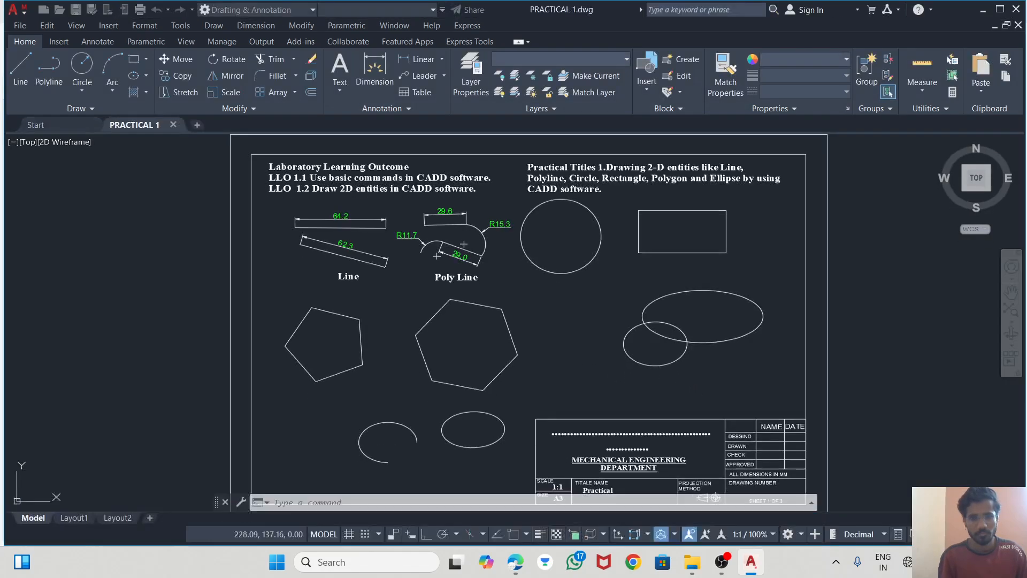
- Delete the lines, polyline, dimensions, labels, pentagon, rectangle and two overlapping ellipses from the upper part of the sheet together
scroll(388, 214, up, 5)
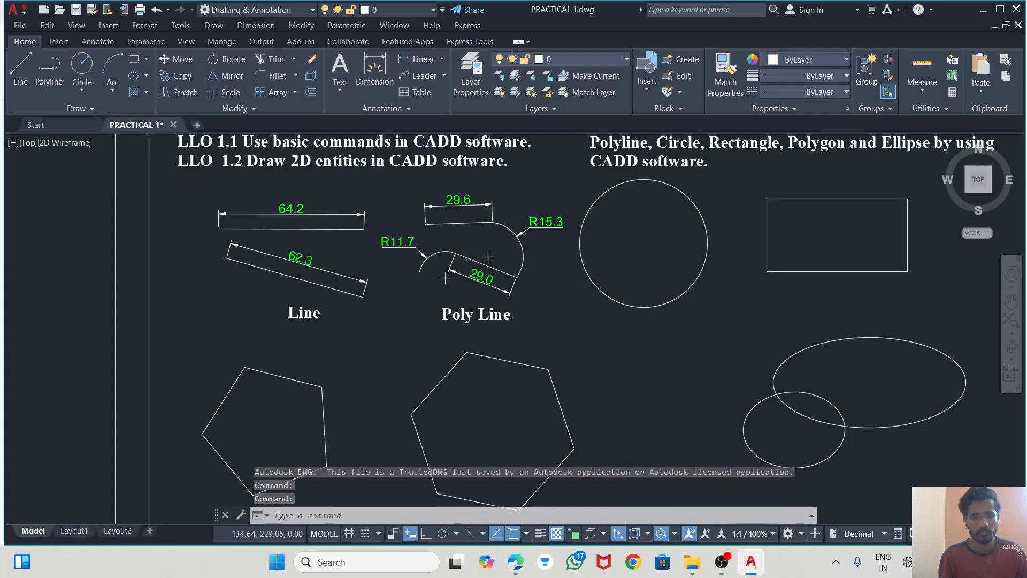
scroll(566, 176, down, 5)
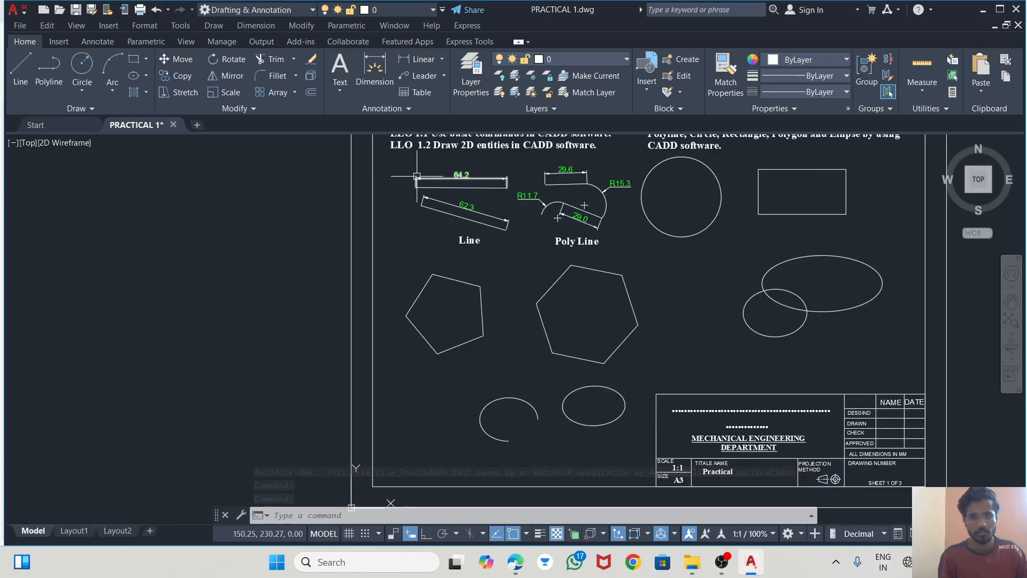
scroll(416, 175, down, 3)
scroll(469, 157, up, 3)
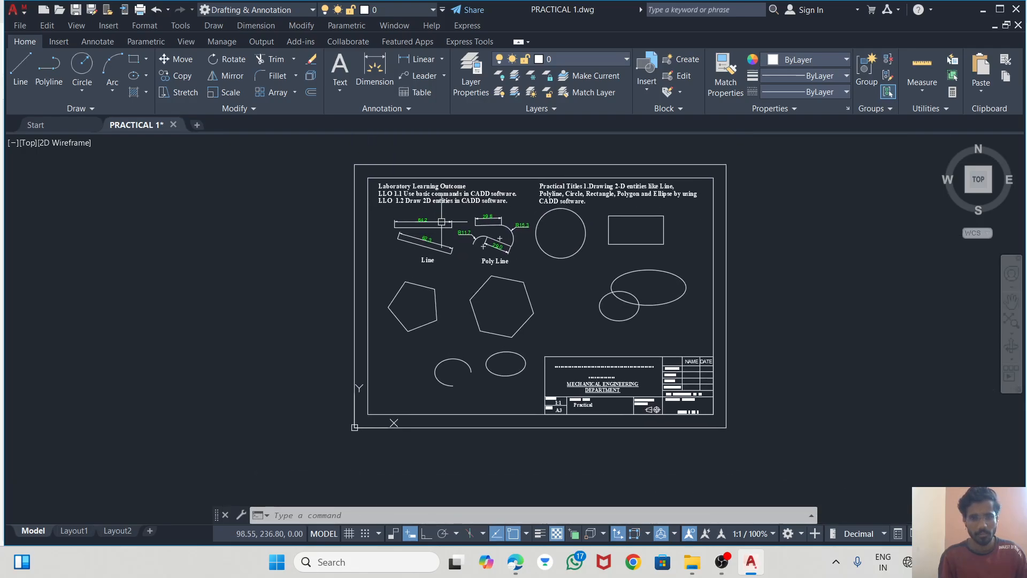
click(345, 194)
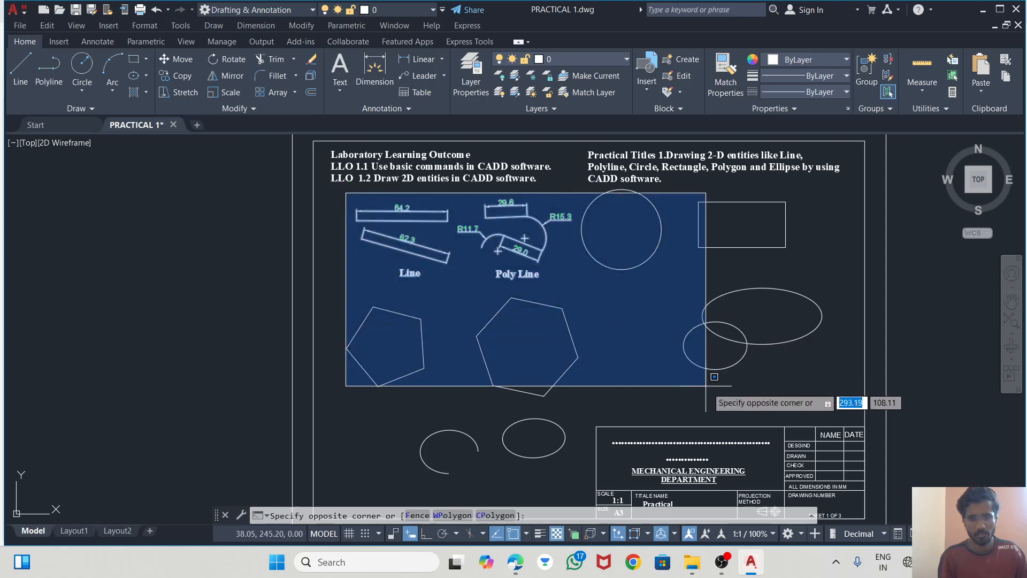
click(830, 387)
key(Delete)
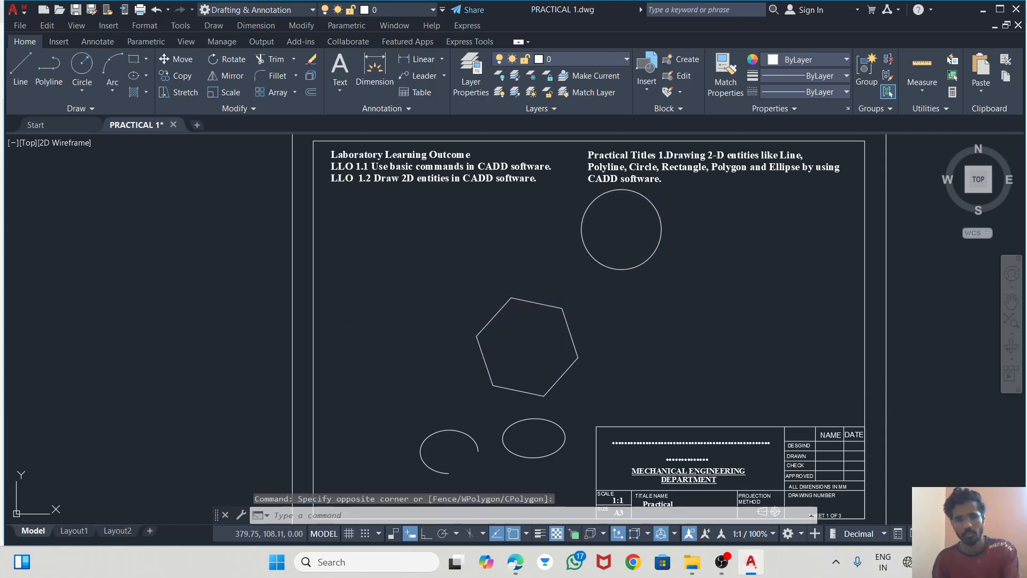
- Delete the remaining circle, hexagon, ellipse and elliptical arc so only the sheet frame, headings and title block are left
click(588, 247)
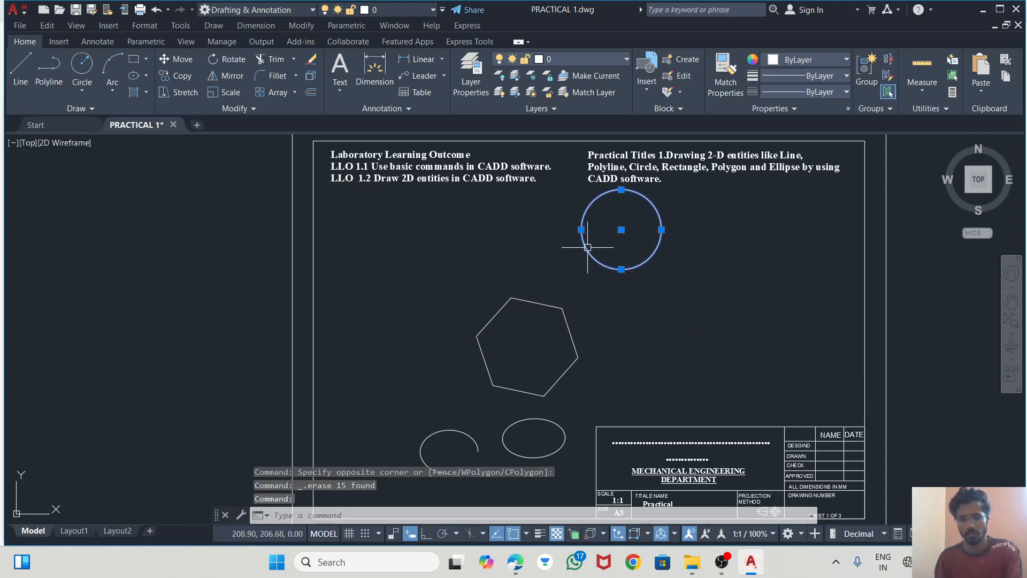
key(Delete)
click(541, 301)
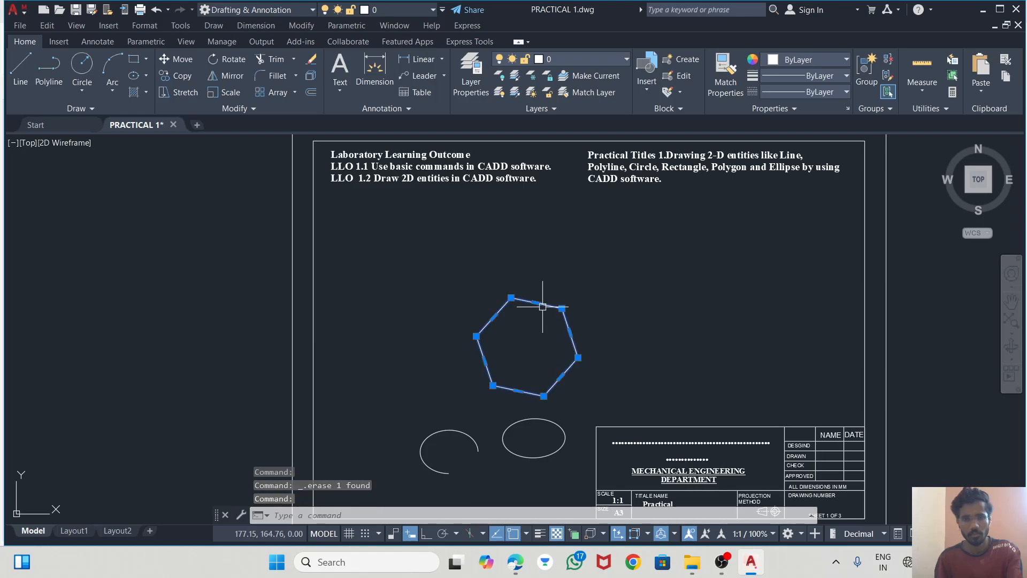
key(Delete)
click(539, 419)
key(Delete)
click(444, 429)
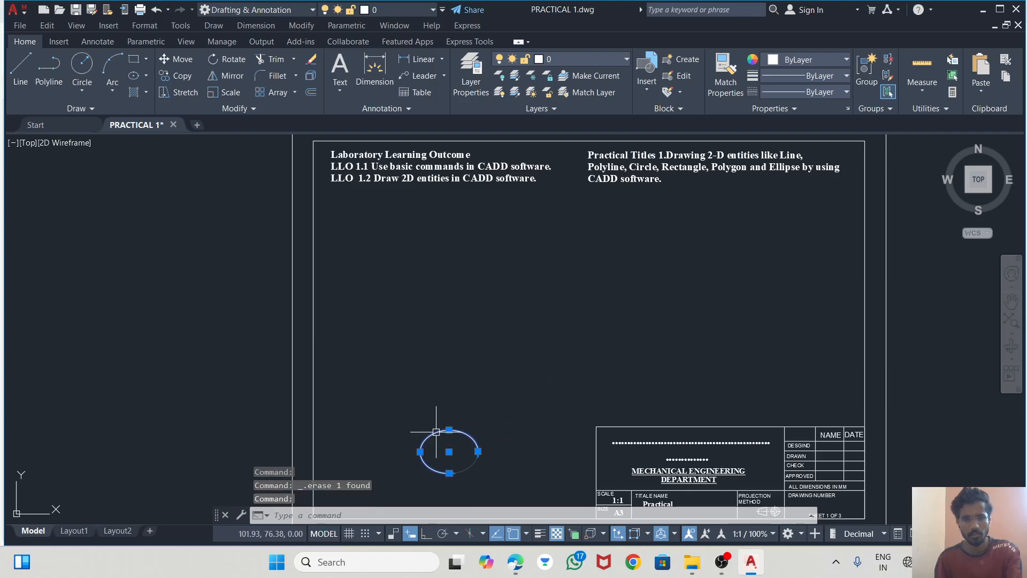
key(Delete)
scroll(501, 292, down, 2)
scroll(544, 346, up, 2)
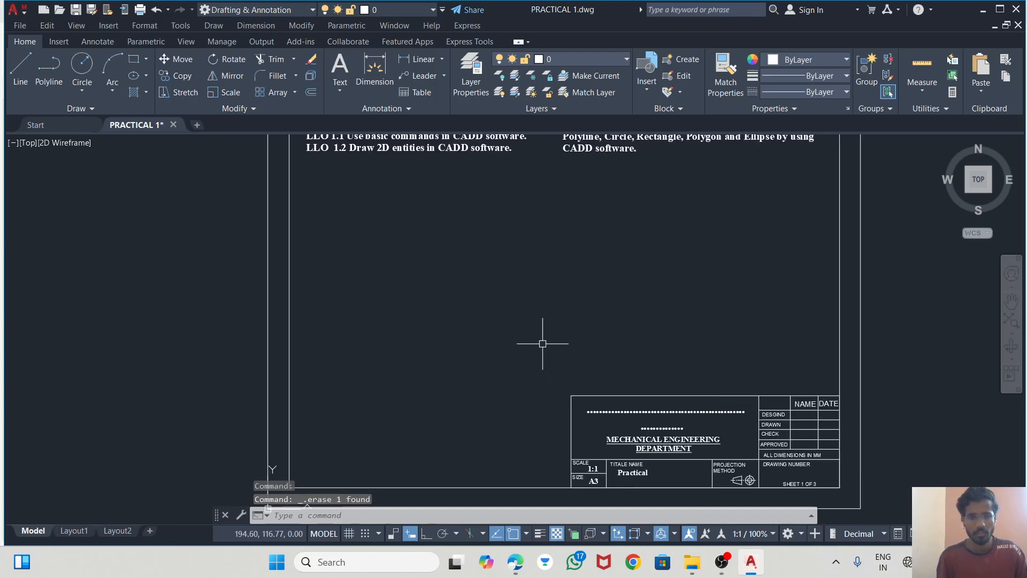
mouse_move(543, 344)
middle_down()
mouse_move(473, 375)
mouse_move(463, 366)
middle_up()
scroll(571, 322, down, 2)
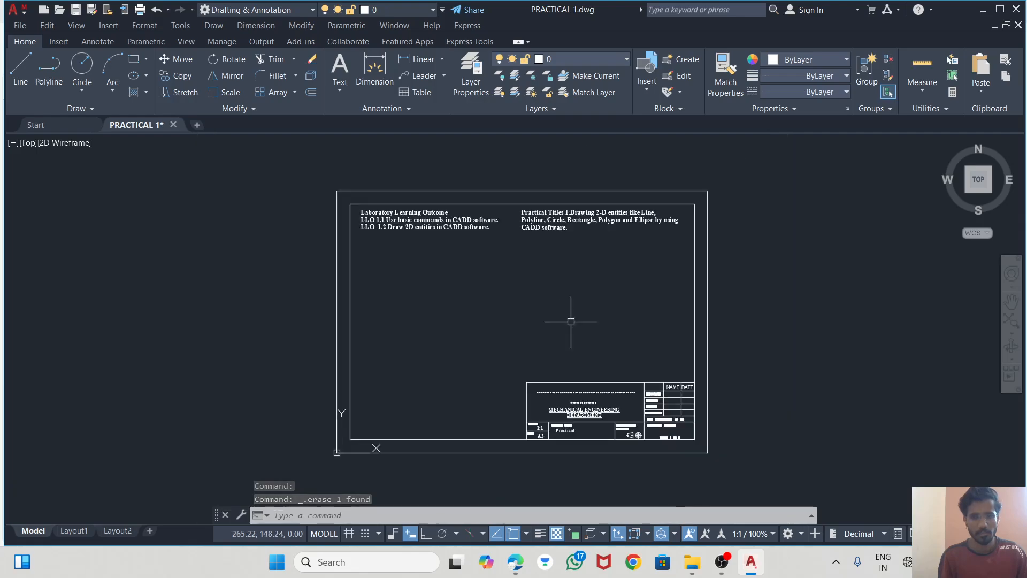
scroll(571, 321, up, 2)
scroll(465, 287, down, 2)
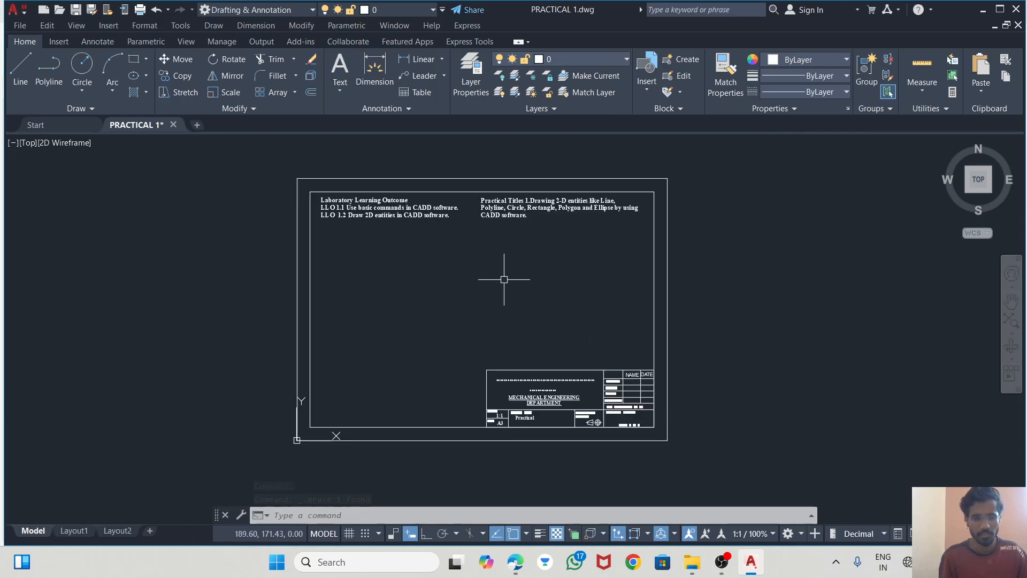
scroll(505, 280, up, 2)
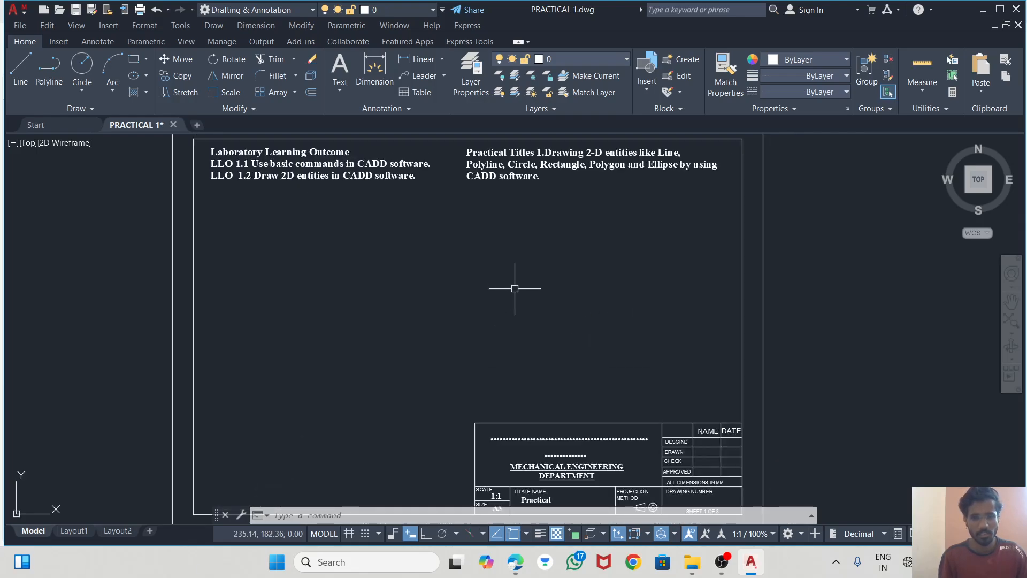
- Switch to the Computer Aided Drafting syllabus PDF in the browser and review the laboratory practicals up to number 16 and the notes
click(516, 562)
scroll(446, 299, down, 5)
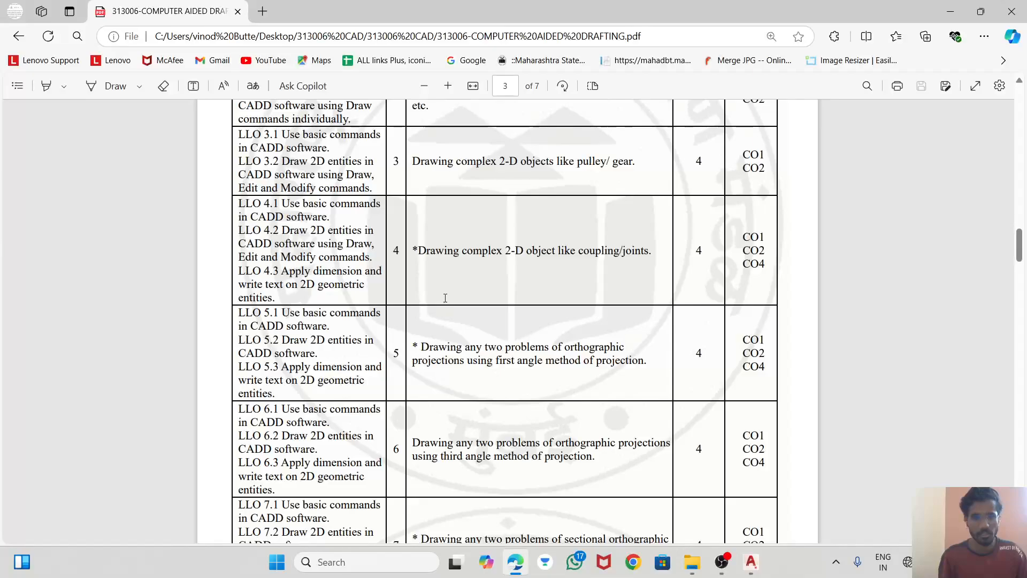
scroll(445, 298, down, 20)
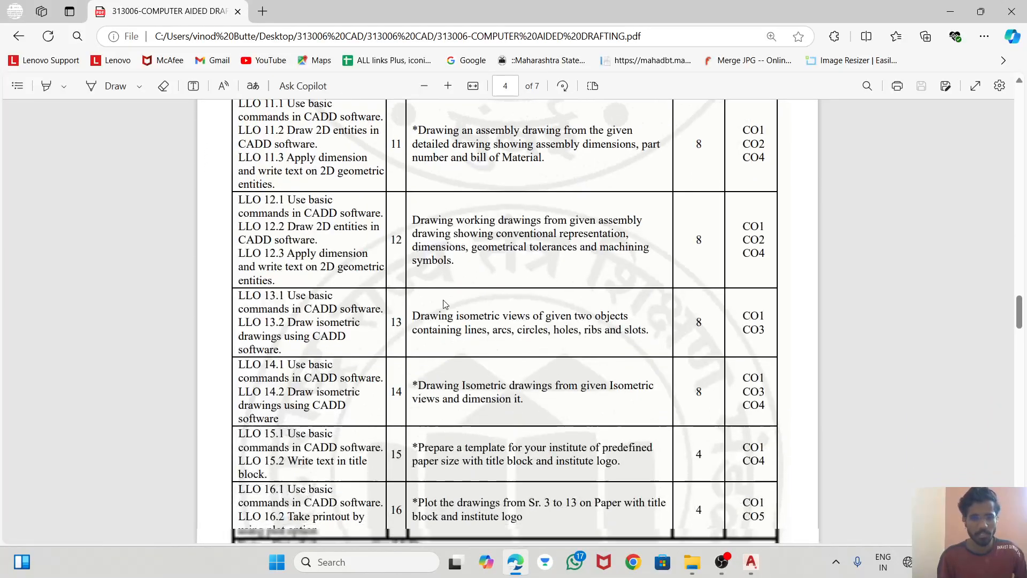
scroll(443, 304, down, 5)
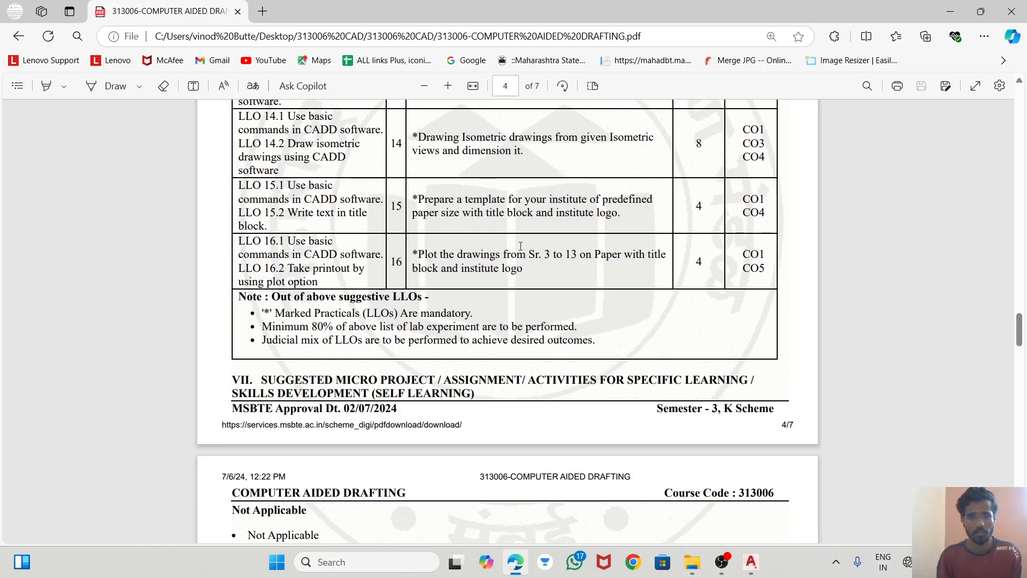
scroll(522, 252, up, 3)
scroll(521, 247, up, 3)
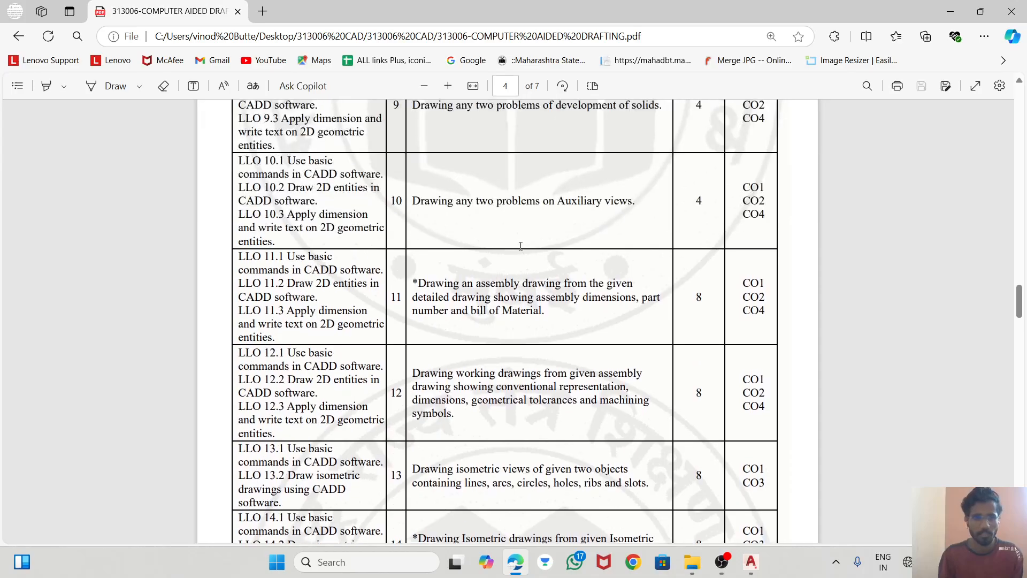
scroll(451, 311, down, 5)
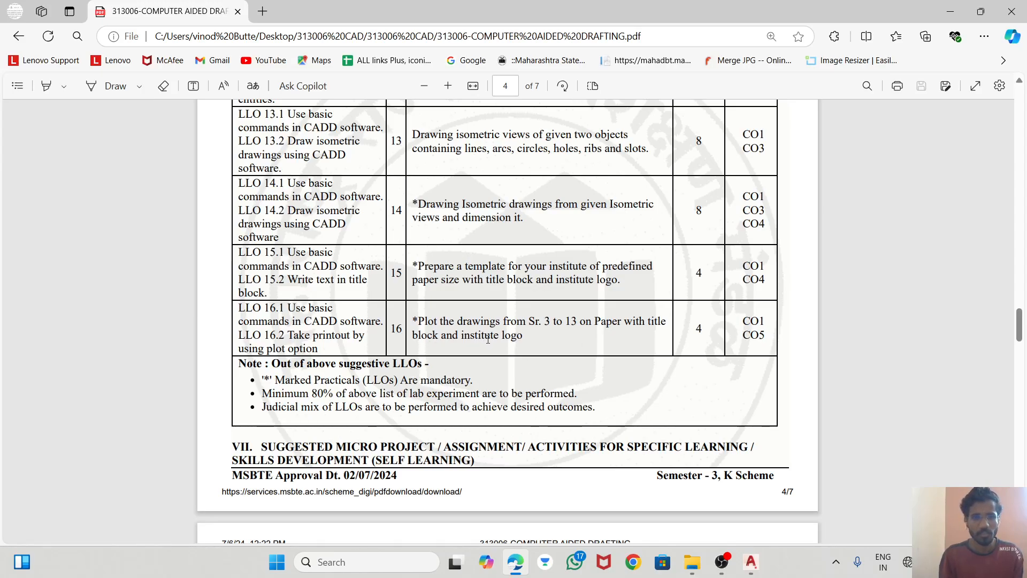
scroll(488, 339, up, 8)
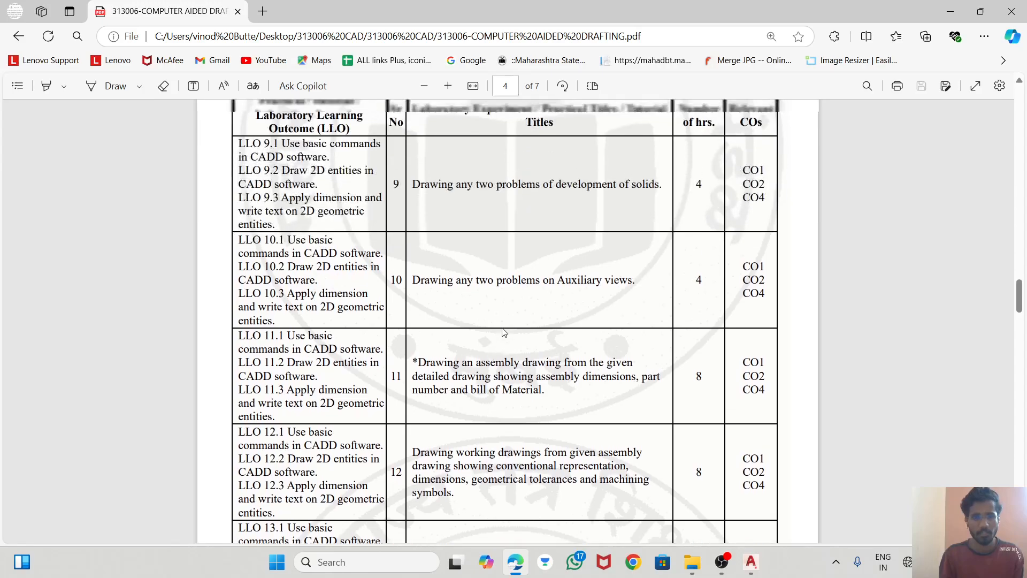
scroll(503, 332, up, 15)
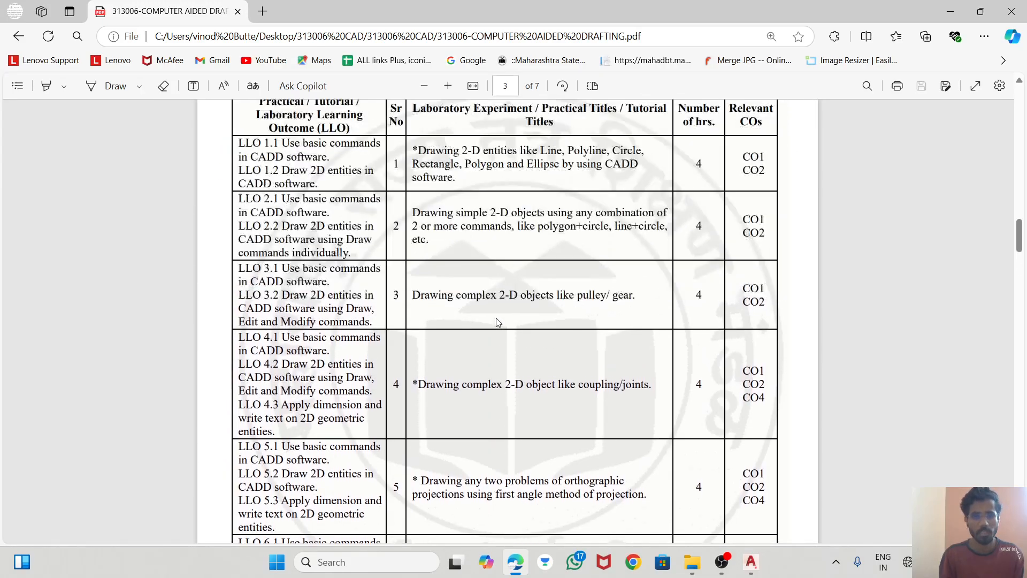
scroll(498, 321, up, 4)
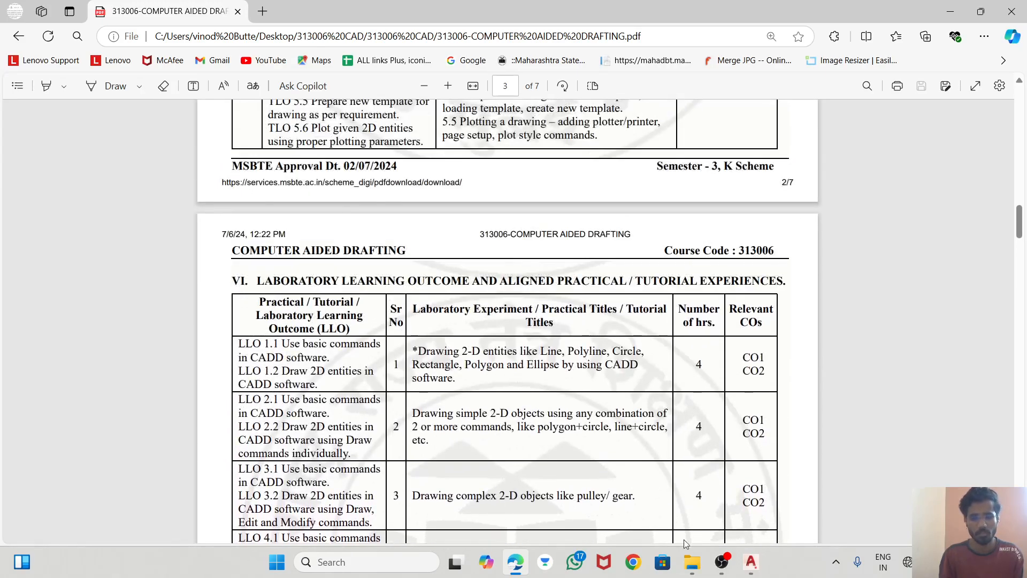
- Return to the PRACTICAL 1 drawing in AutoCAD and maximize the program window
click(749, 563)
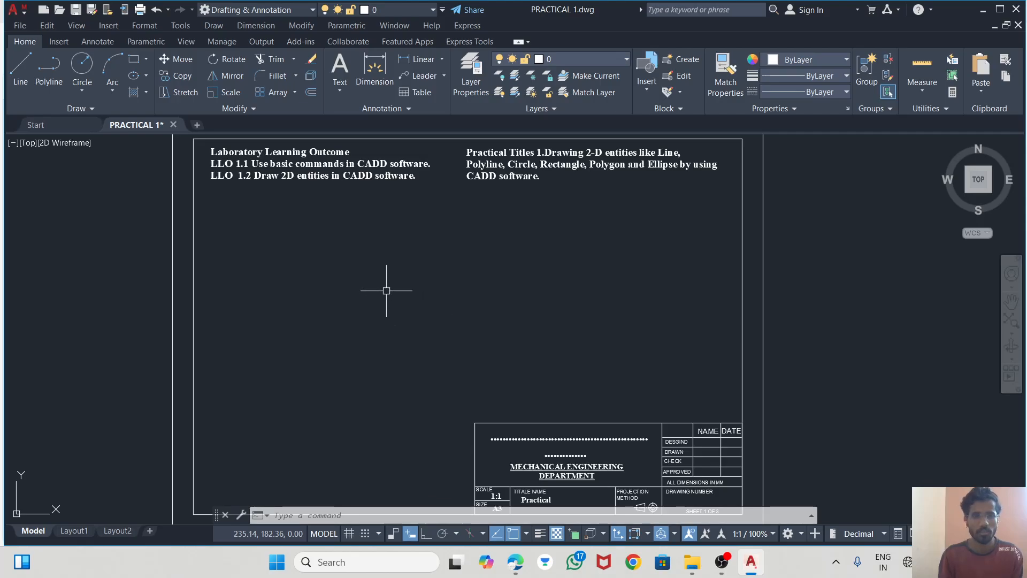
mouse_move(439, 275)
middle_down()
mouse_move(554, 255)
mouse_move(560, 285)
middle_up()
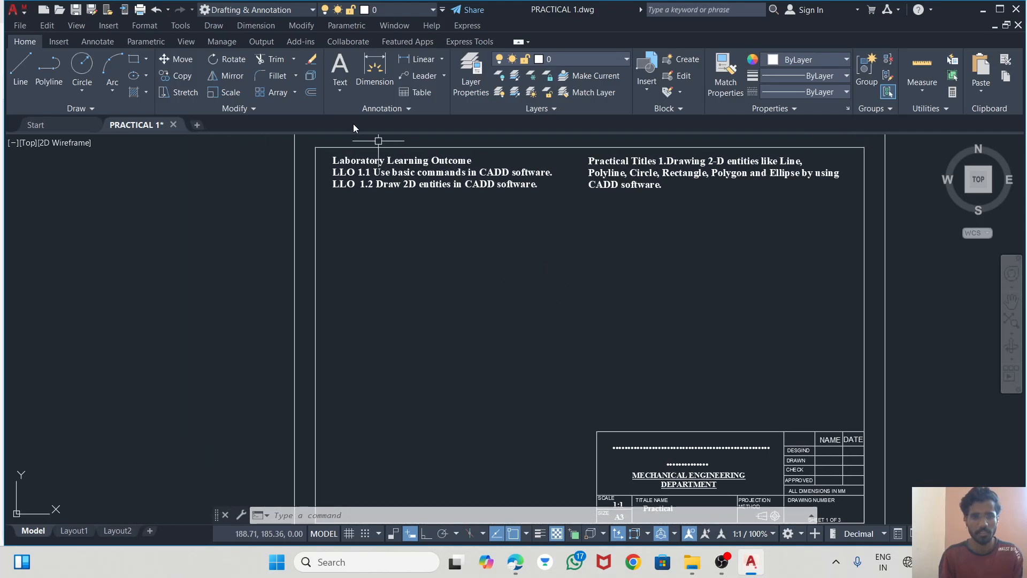
scroll(360, 144, up, 2)
middle_drag(523, 245, 470, 222)
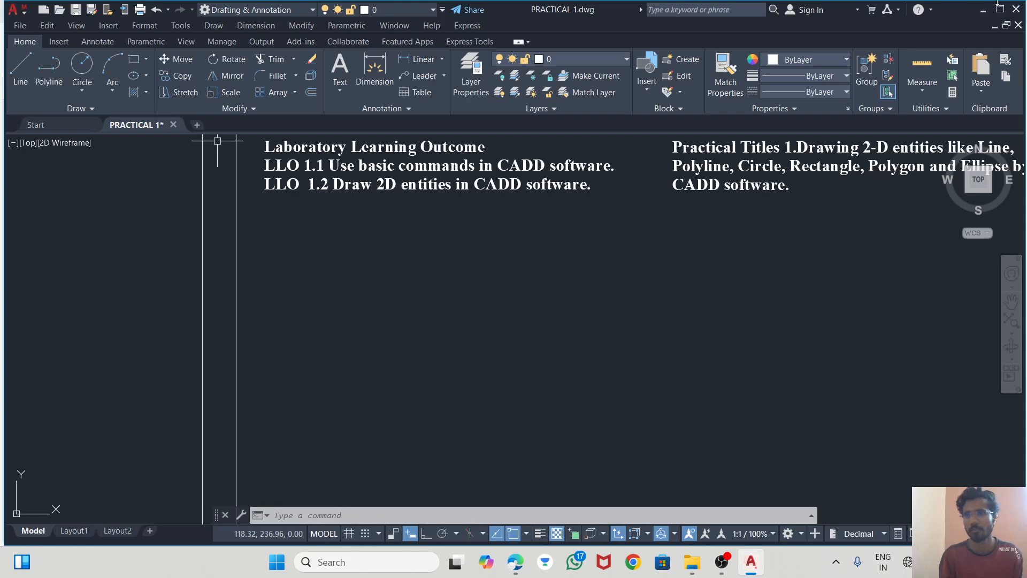
click(1000, 10)
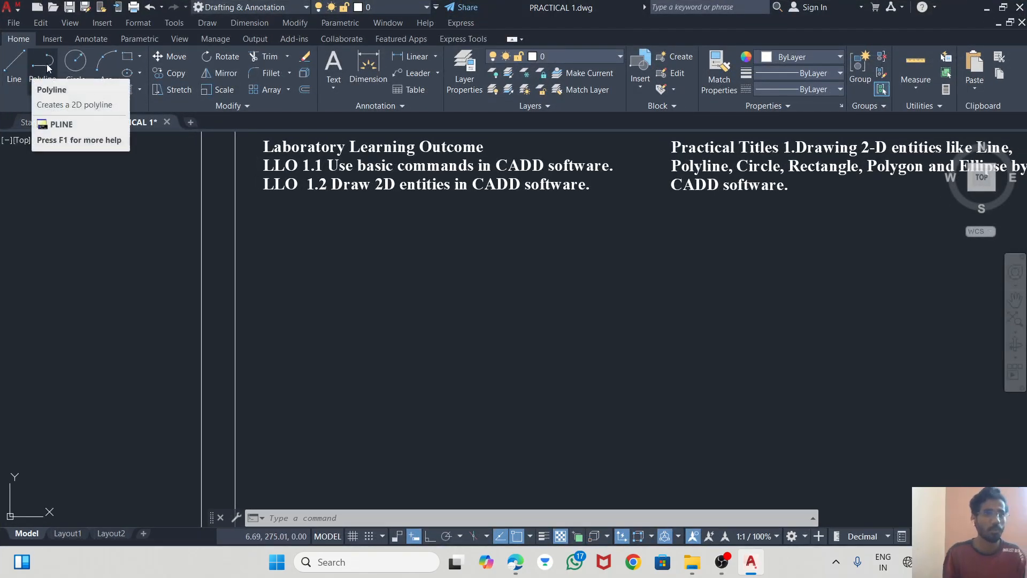
click(139, 56)
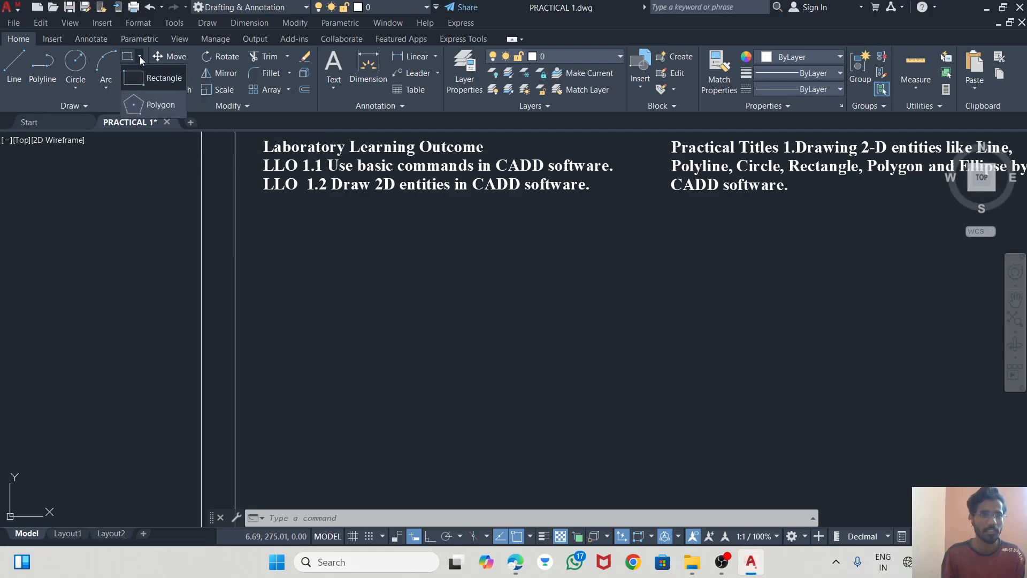
click(135, 75)
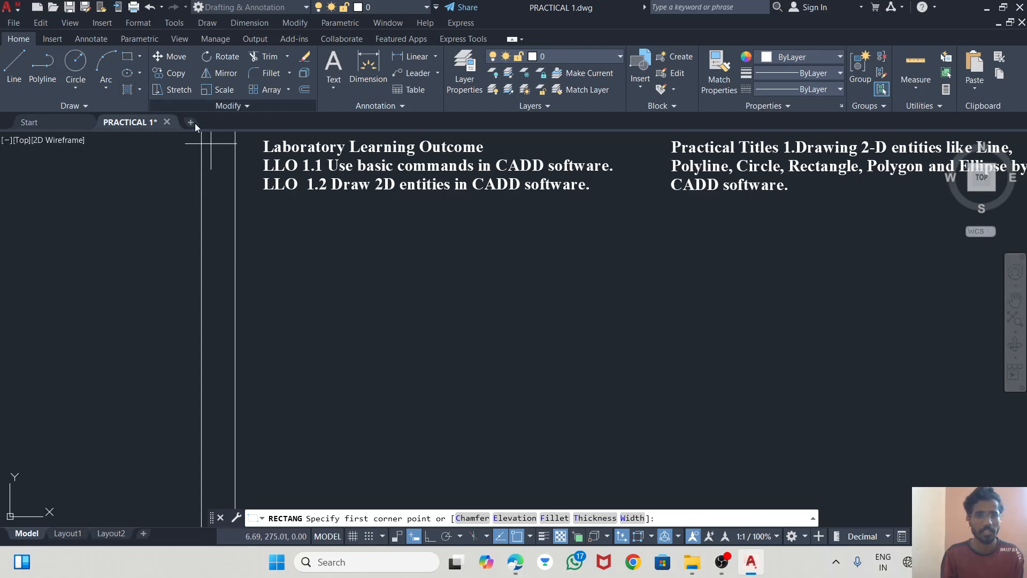
scroll(430, 284, down, 2)
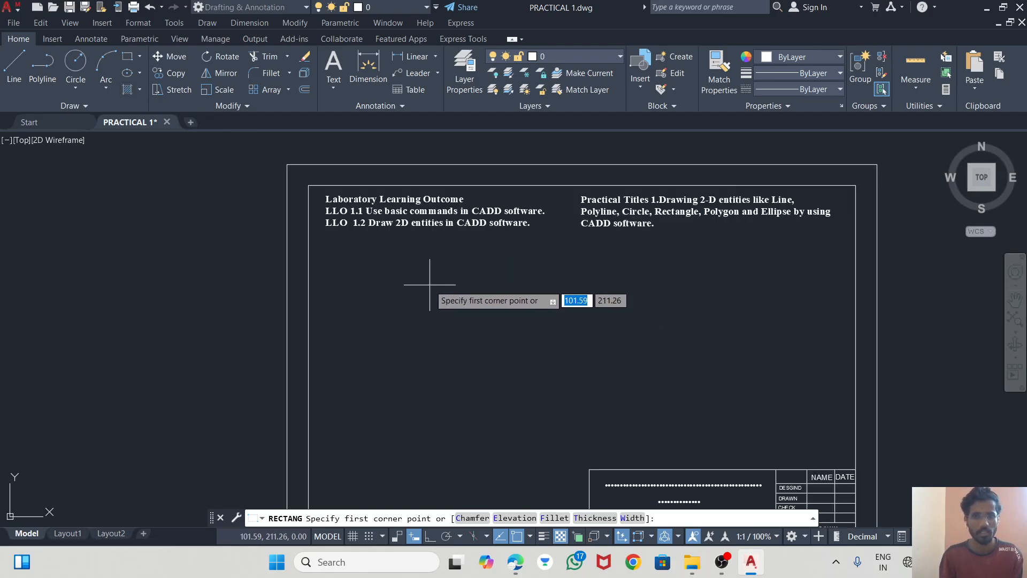
scroll(539, 291, up, 2)
middle_drag(541, 284, 485, 288)
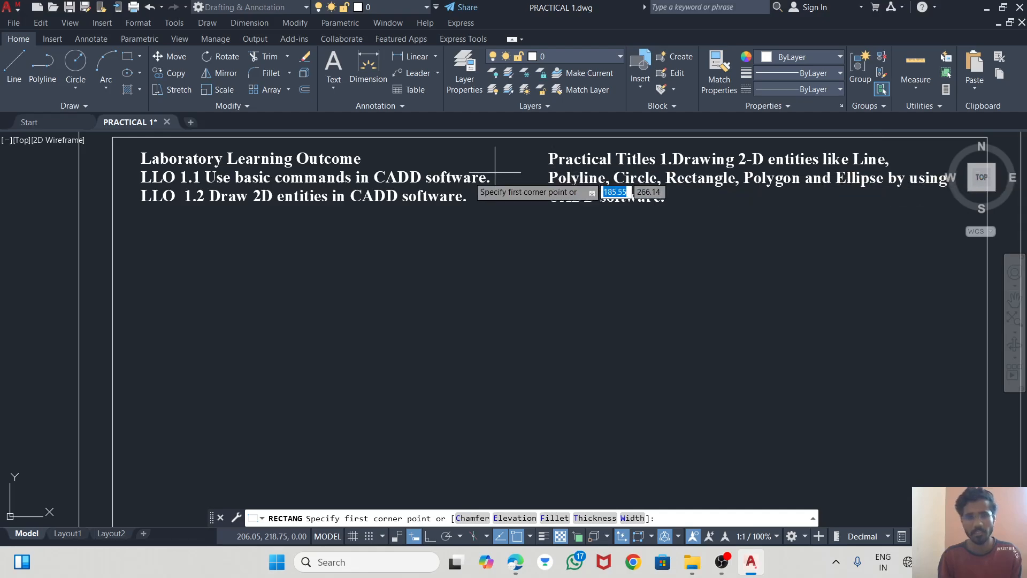
- Draw a horizontal line 50 units long just below the Laboratory Learning Outcome heading
click(19, 69)
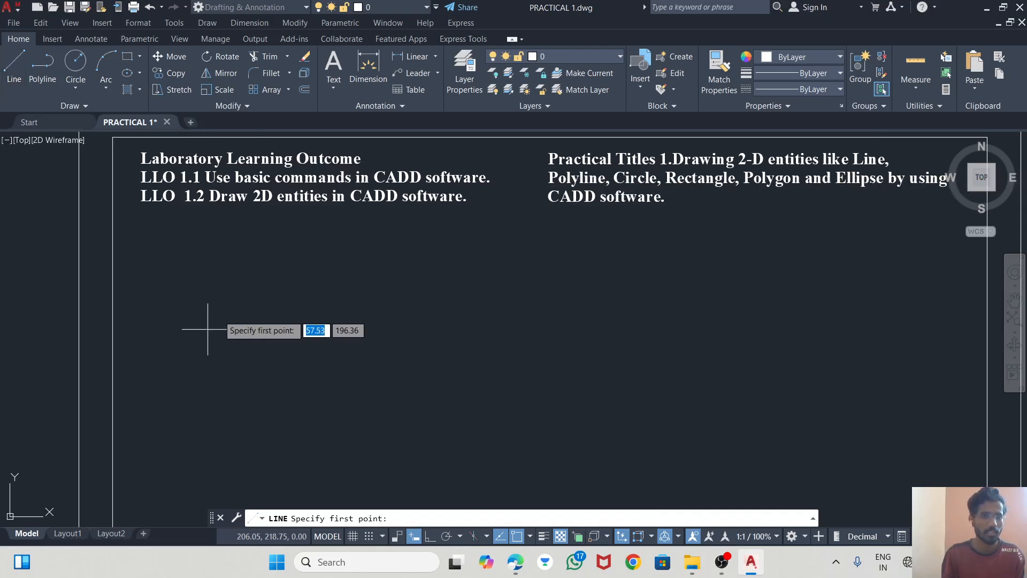
click(154, 248)
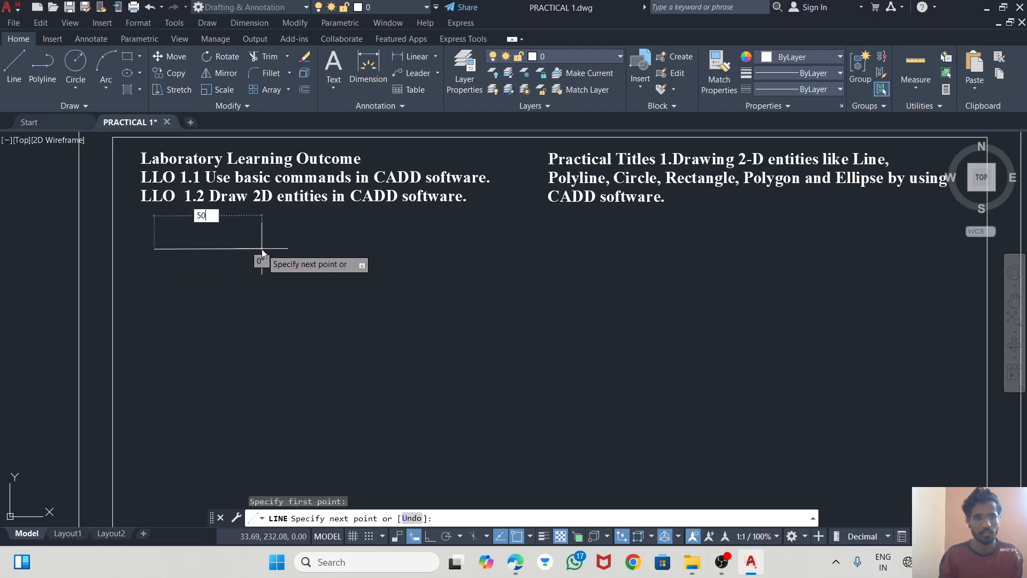
key(Return)
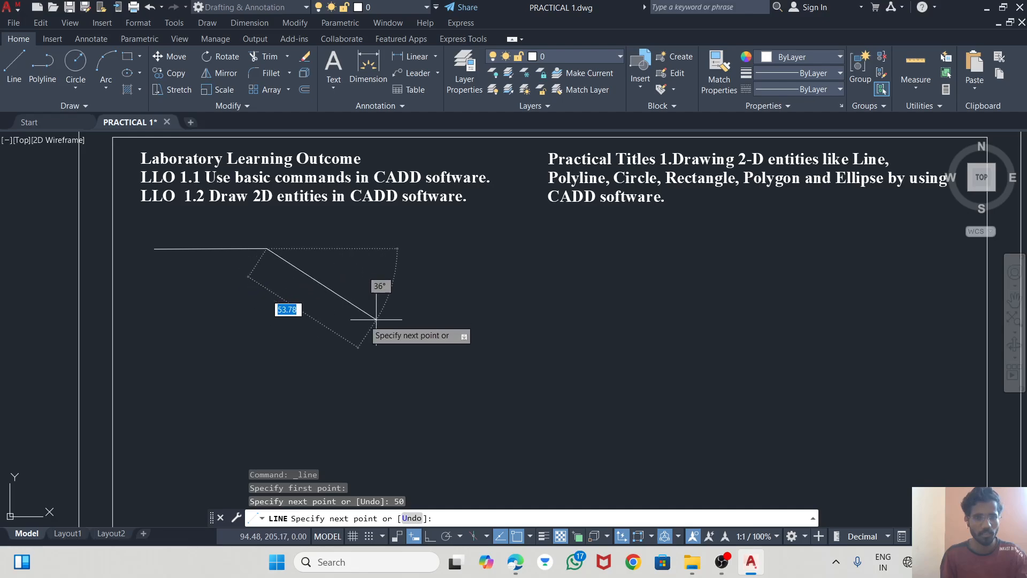
right_click(275, 287)
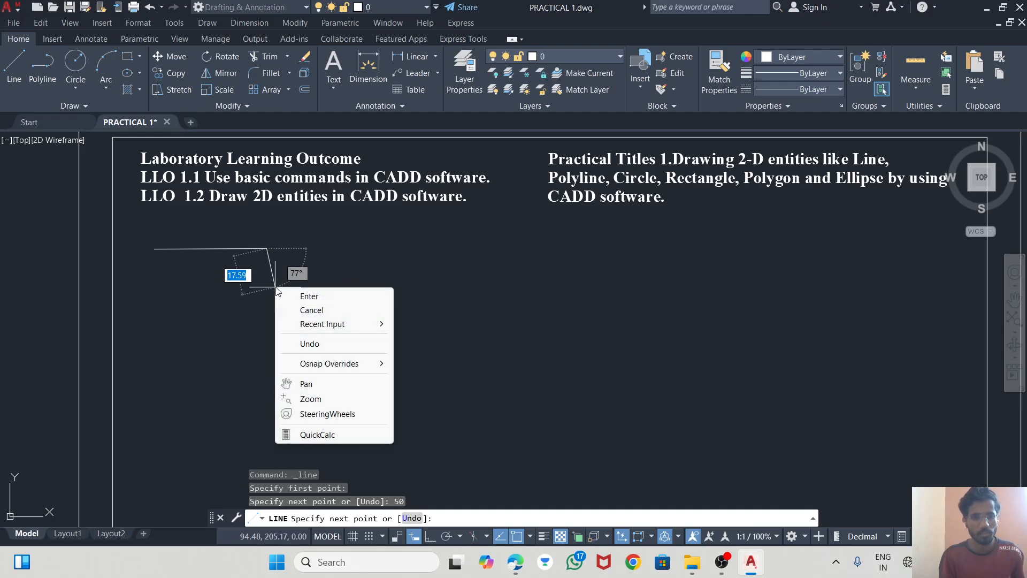
click(304, 297)
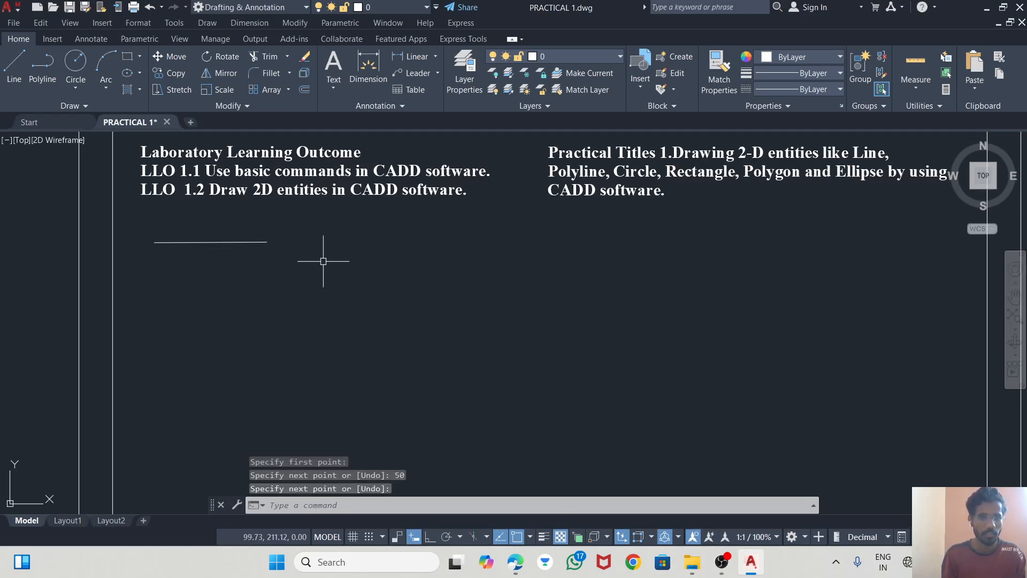
- Dimension the horizontal line's length between its endpoints, placing the dimension just above the line
click(368, 64)
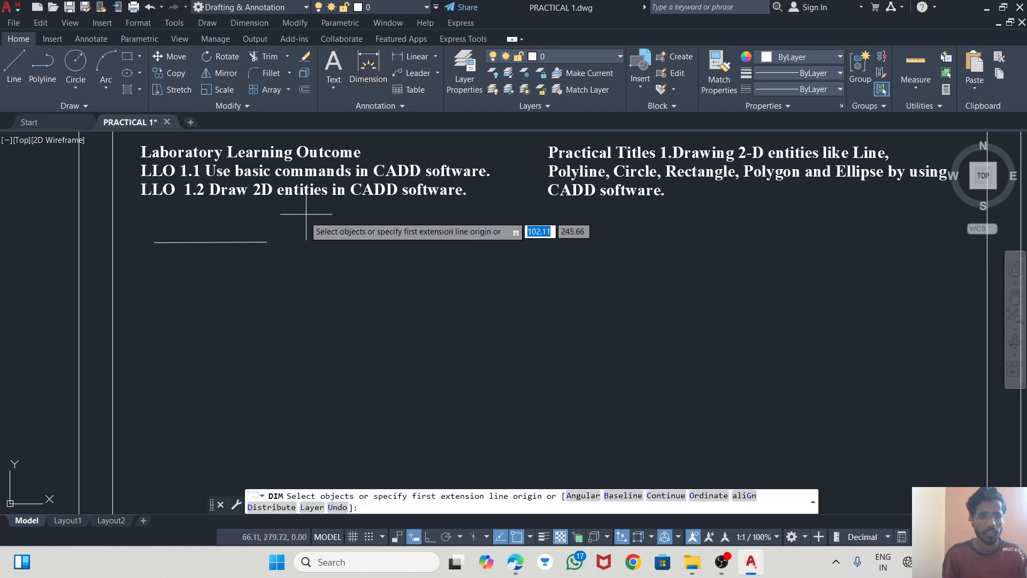
click(267, 242)
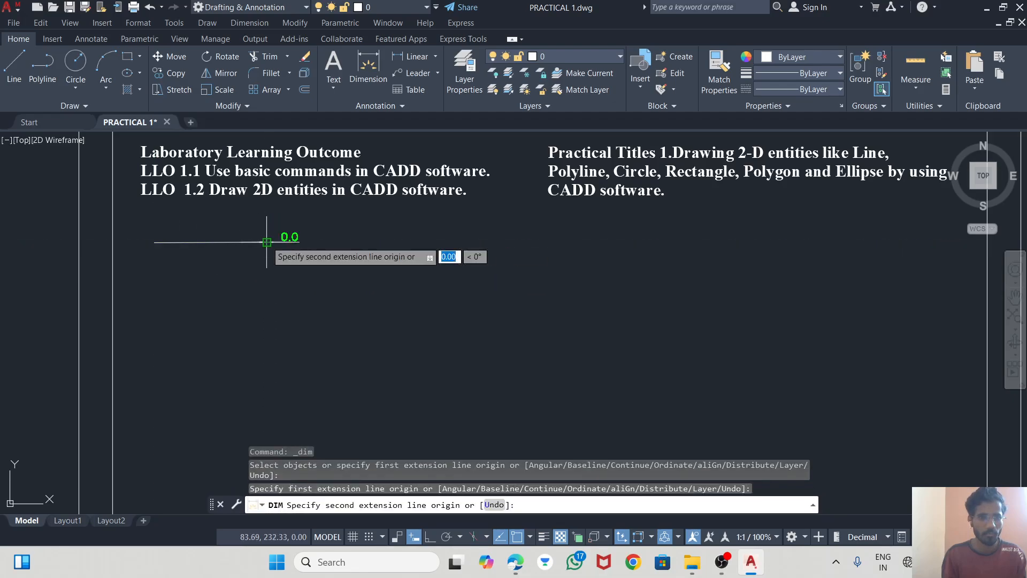
click(154, 242)
click(261, 228)
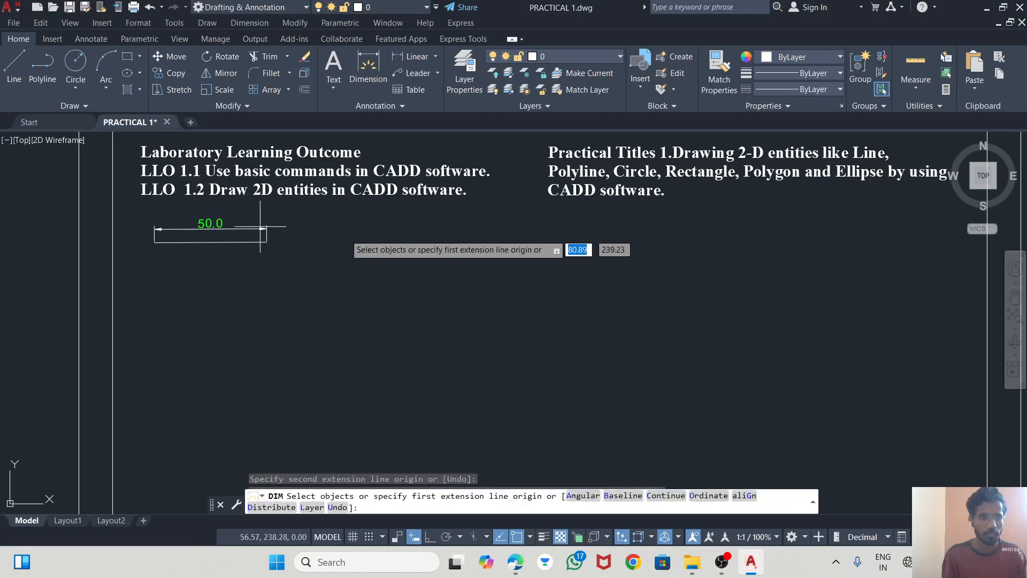
scroll(557, 262, down, 1)
scroll(381, 241, up, 2)
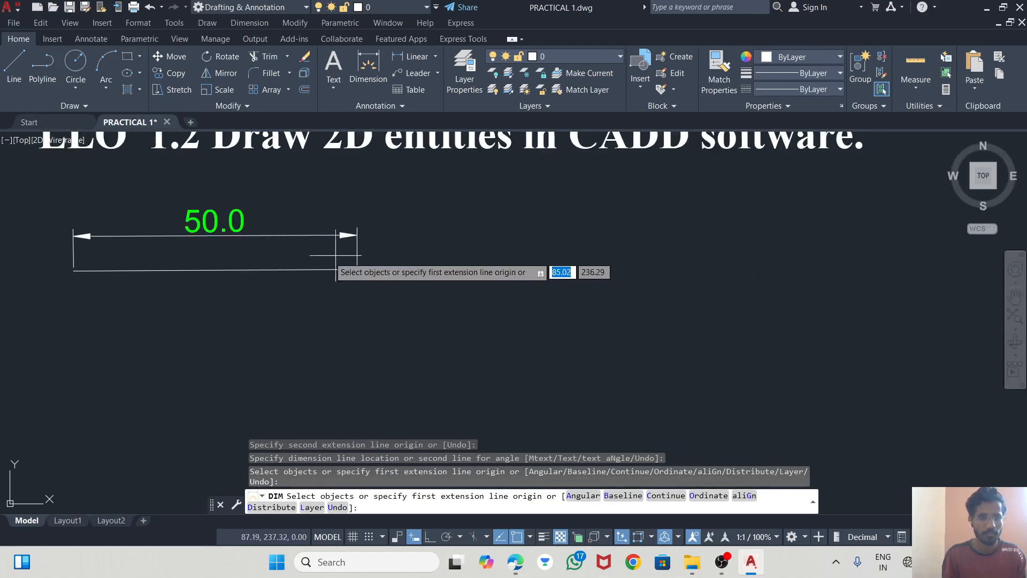
scroll(333, 197, down, 1)
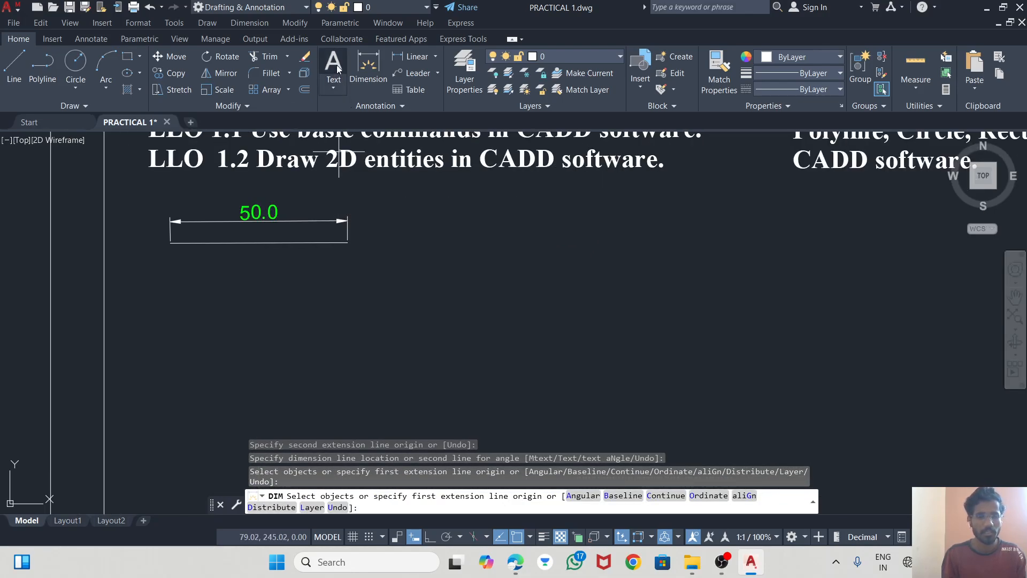
- Draw a line 50 units long sloping down at 45° to the right, starting just under the horizontal line's left end
click(15, 66)
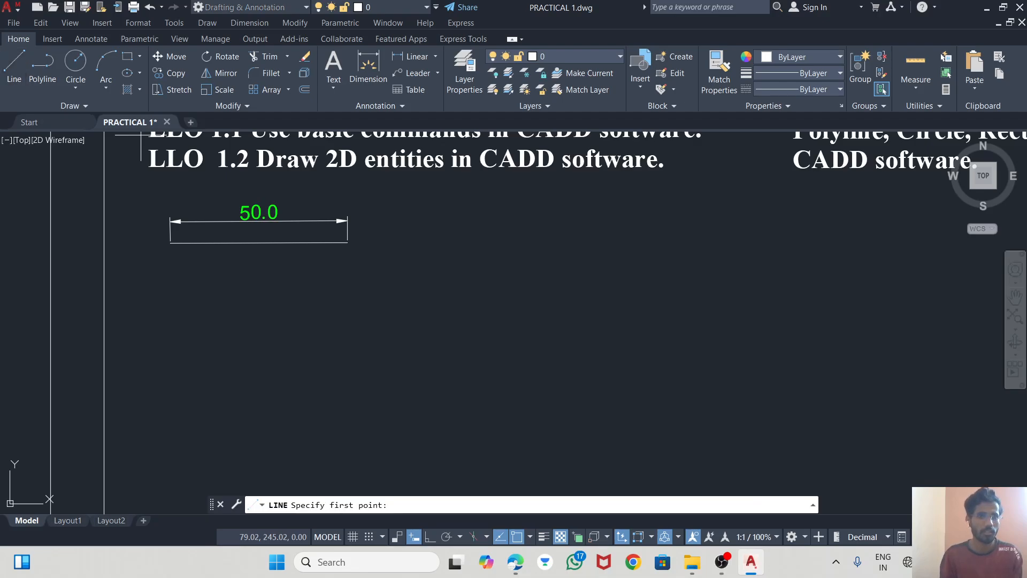
click(171, 255)
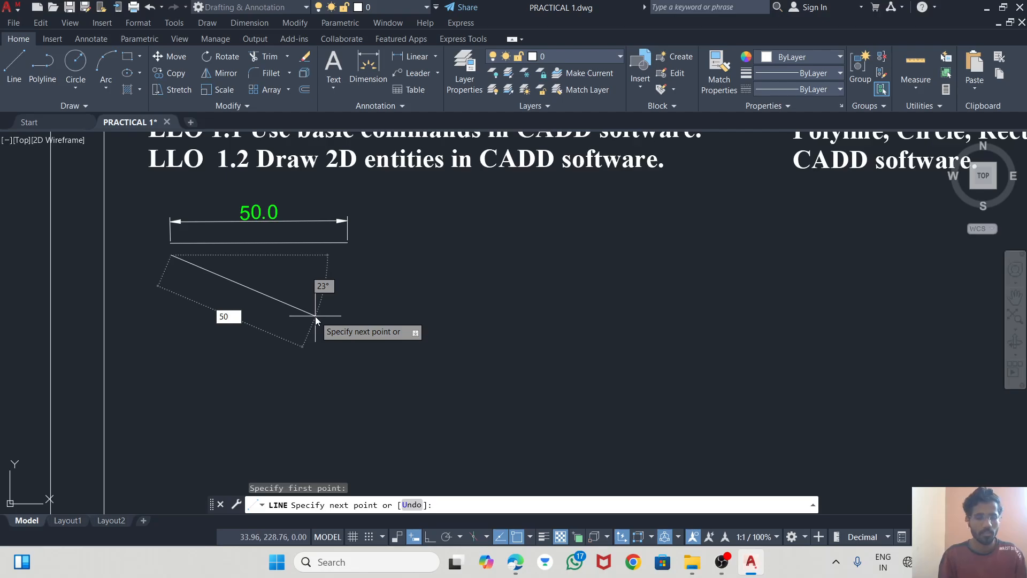
key(Tab)
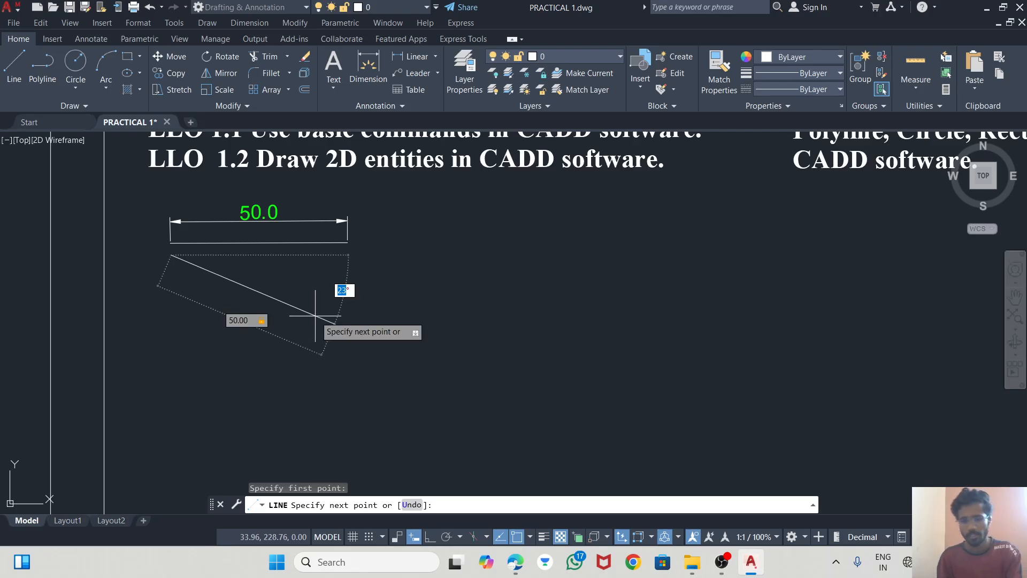
key(Return)
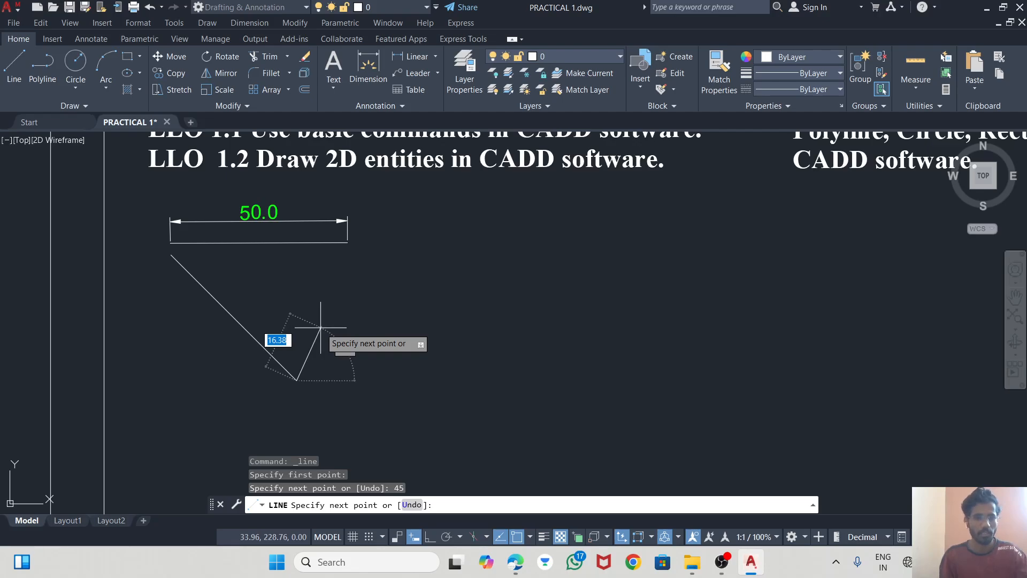
key(Escape)
click(256, 340)
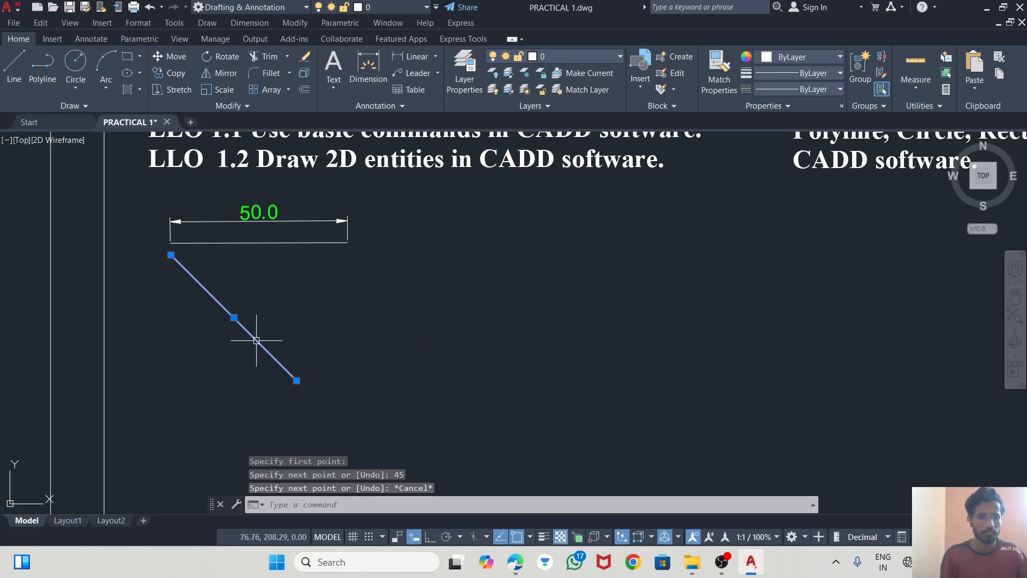
click(280, 290)
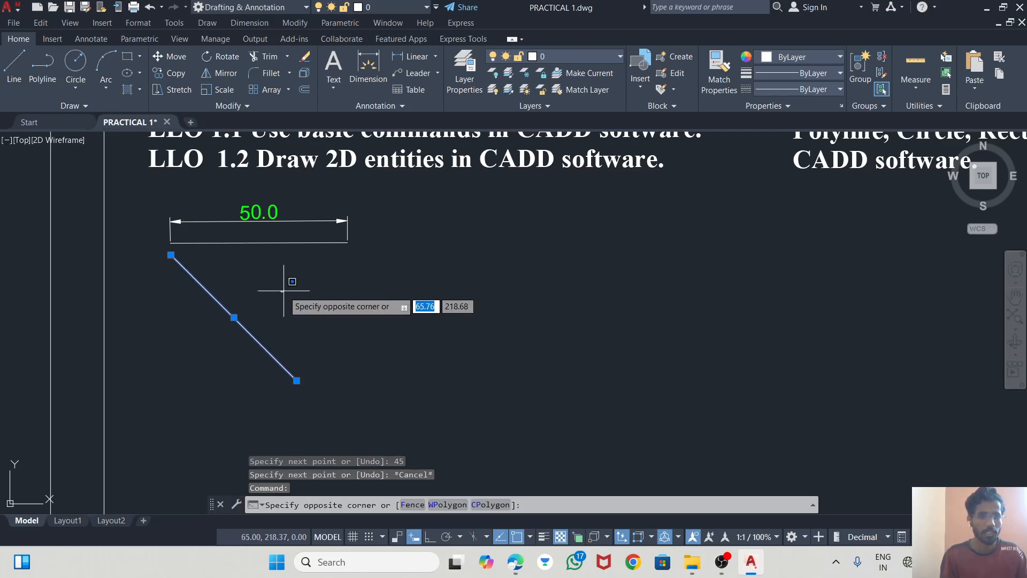
key(Escape)
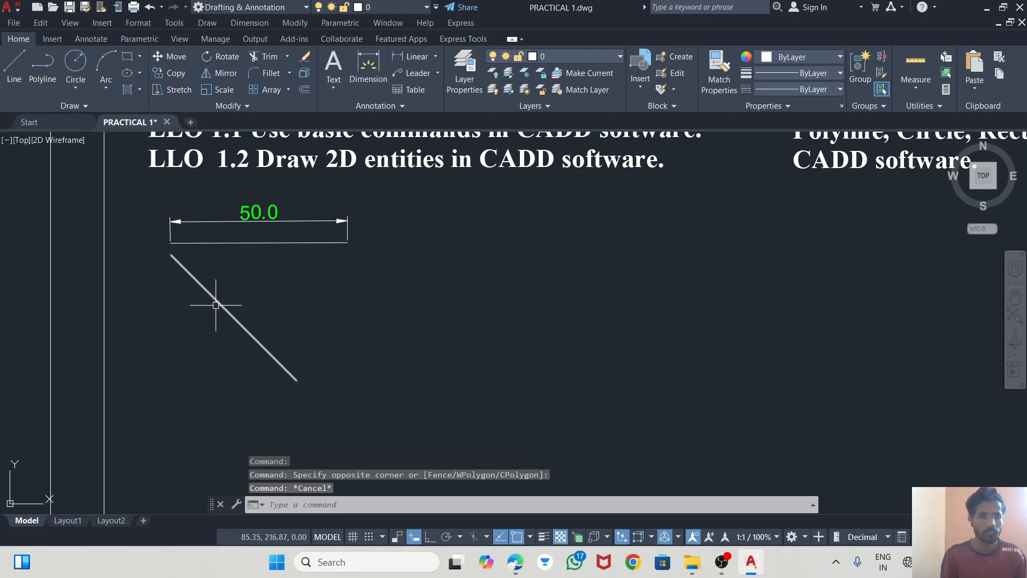
click(216, 303)
click(273, 260)
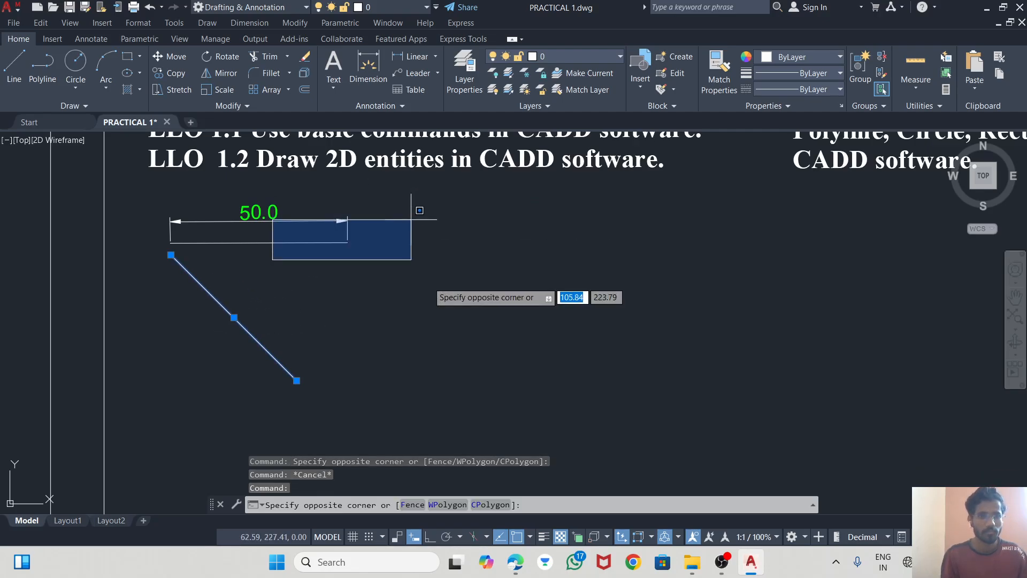
click(429, 320)
key(Escape)
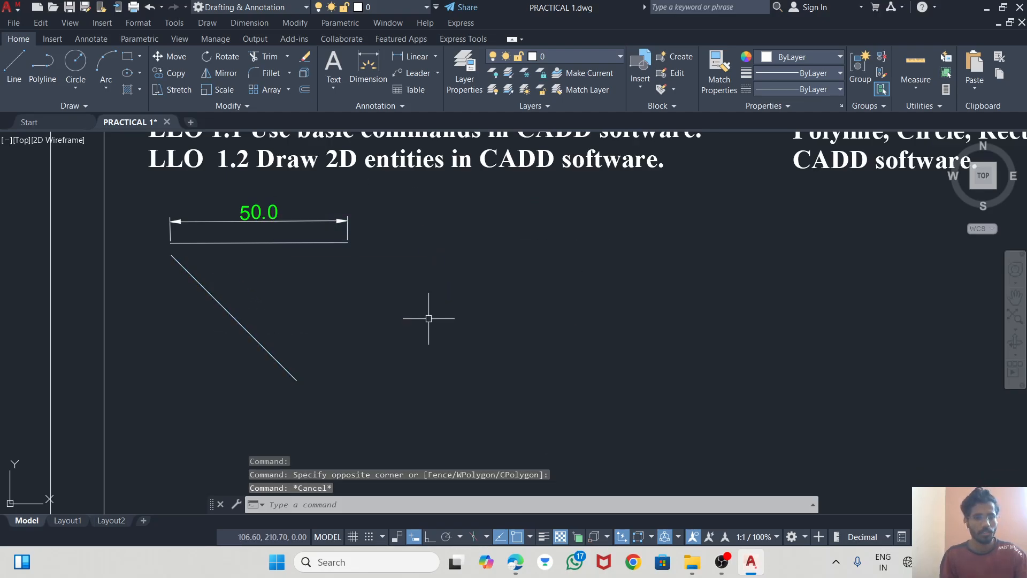
click(336, 60)
click(236, 266)
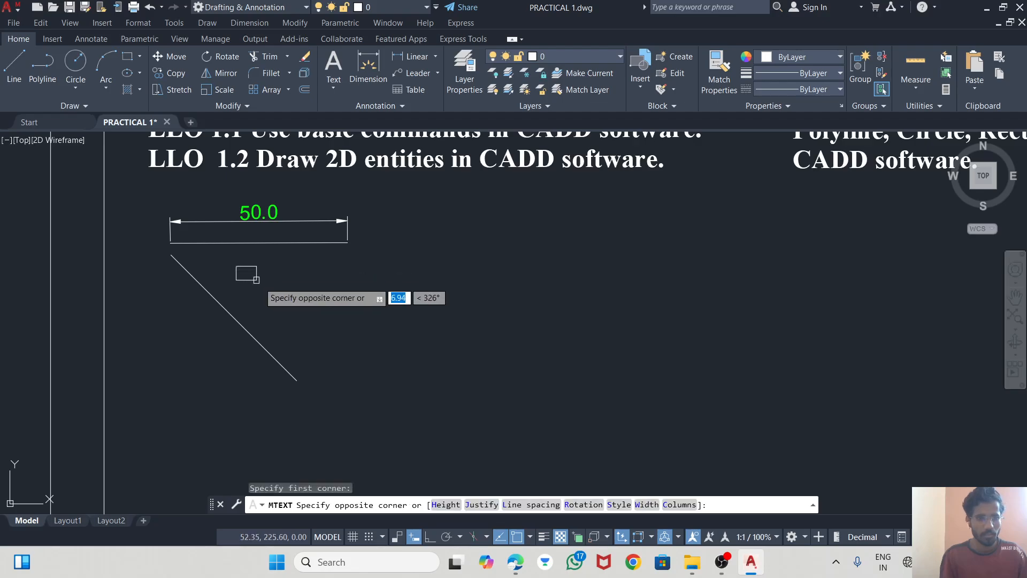
key(Escape)
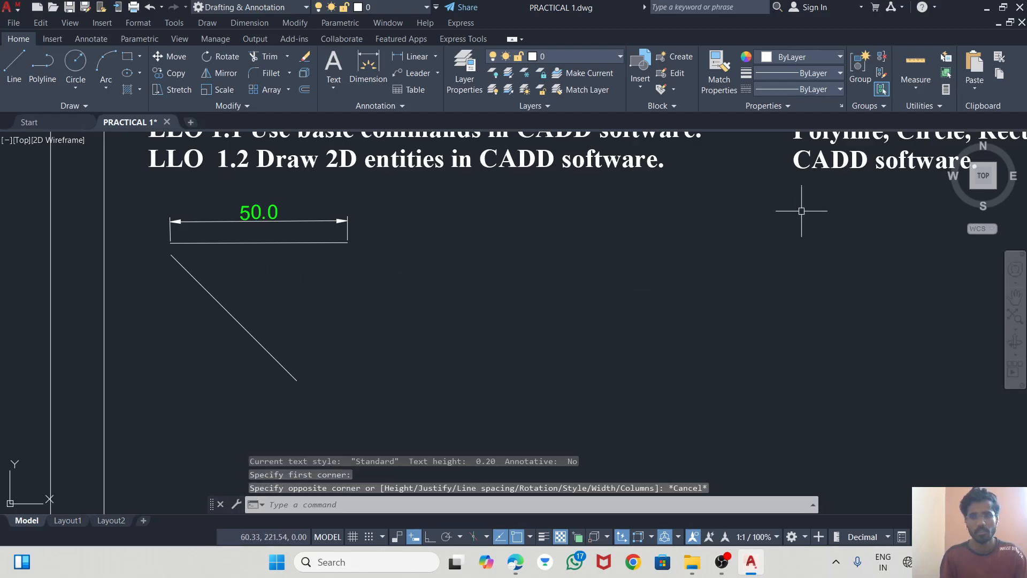
- Place a multiline text reading "Line" just below the middle of the horizontal line
scroll(712, 257, down, 2)
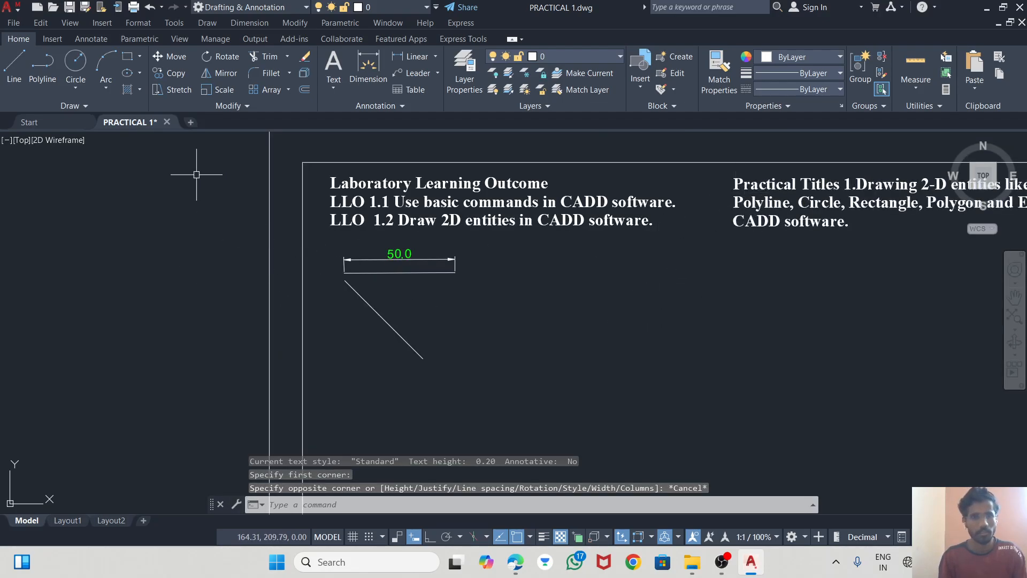
click(329, 60)
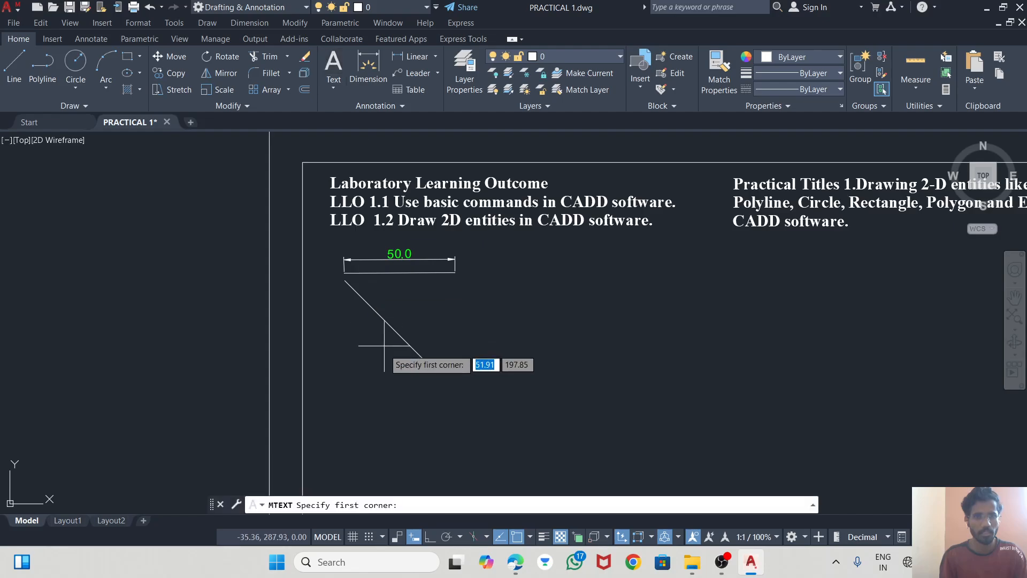
click(395, 289)
click(431, 310)
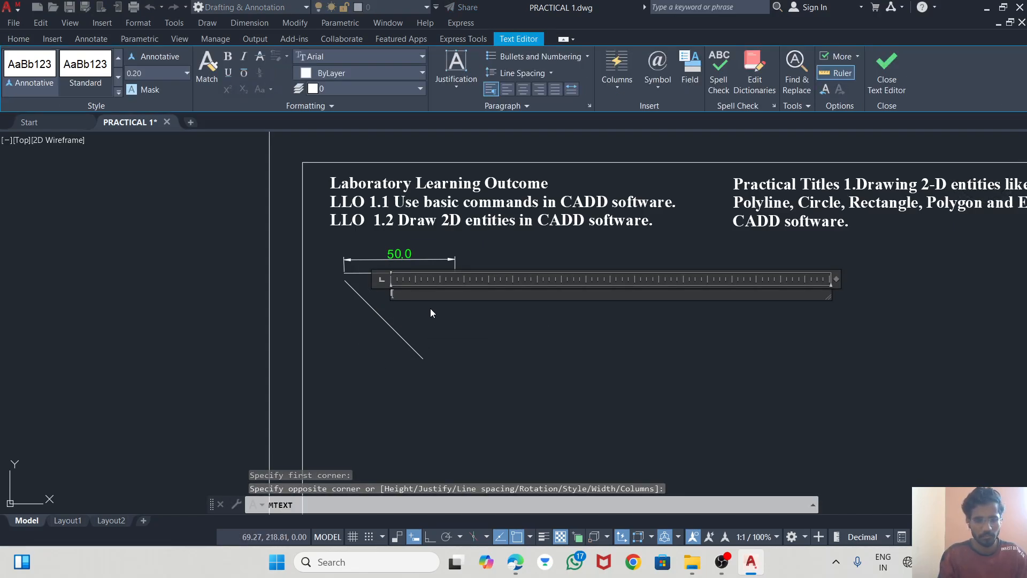
text(Line)
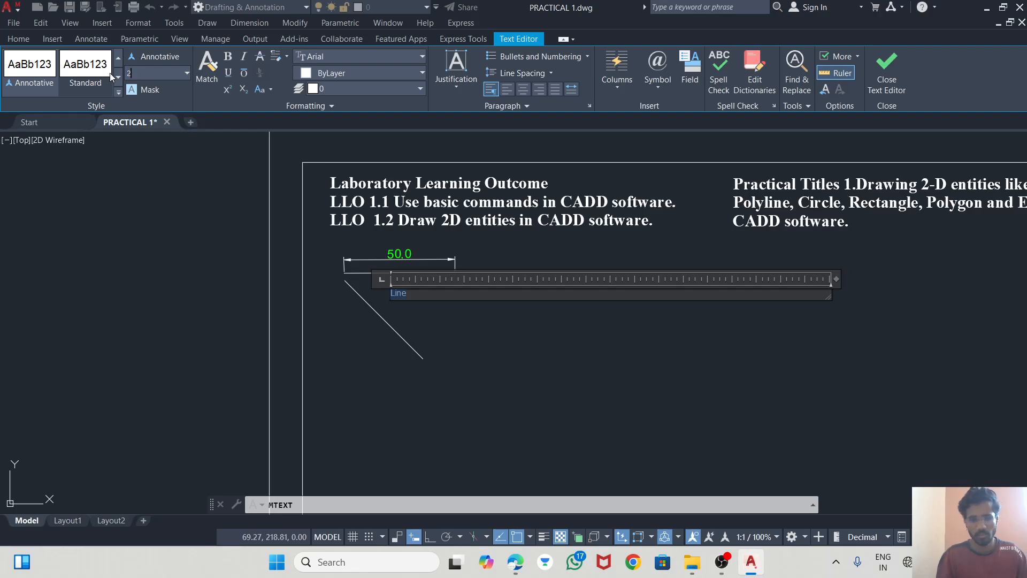
- Try a text height of 2 and then 0.5 on the "Line" label
text(2)
key(Return)
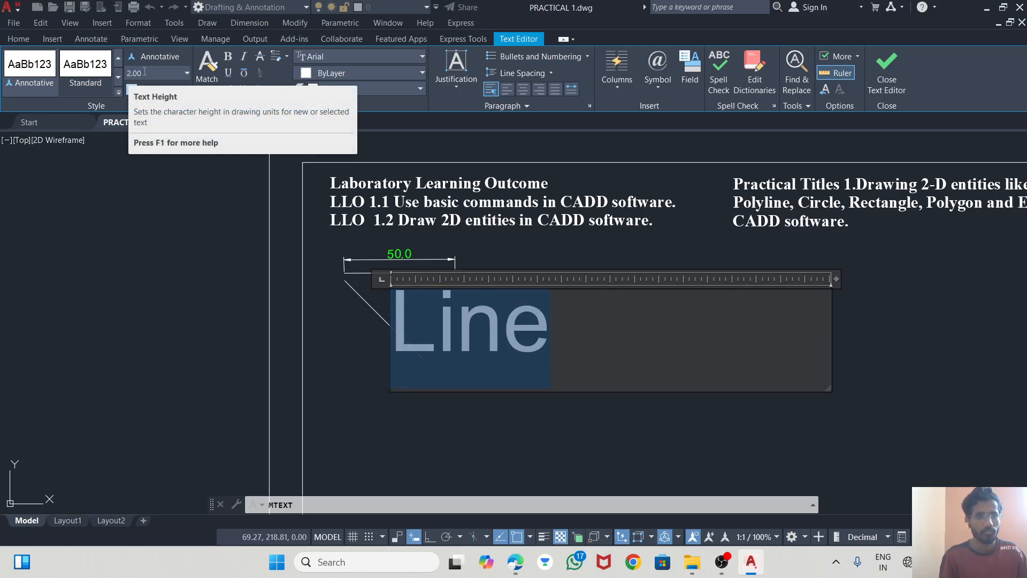
drag(144, 72, 133, 78)
text(0.5)
key(Return)
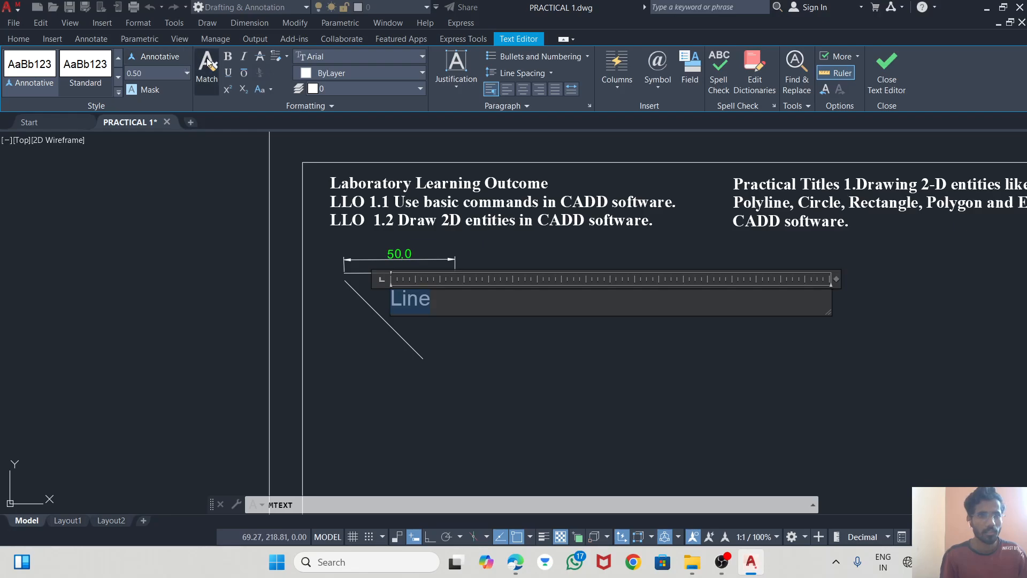
- Make the "Line" label bold and set its font to Times New Roman CYR
click(229, 60)
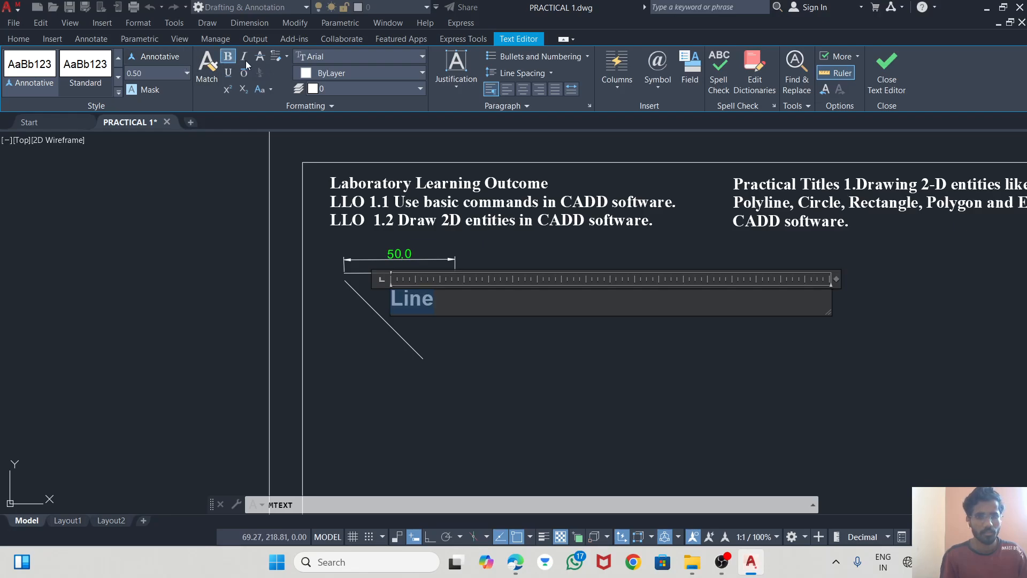
click(324, 57)
text(ti)
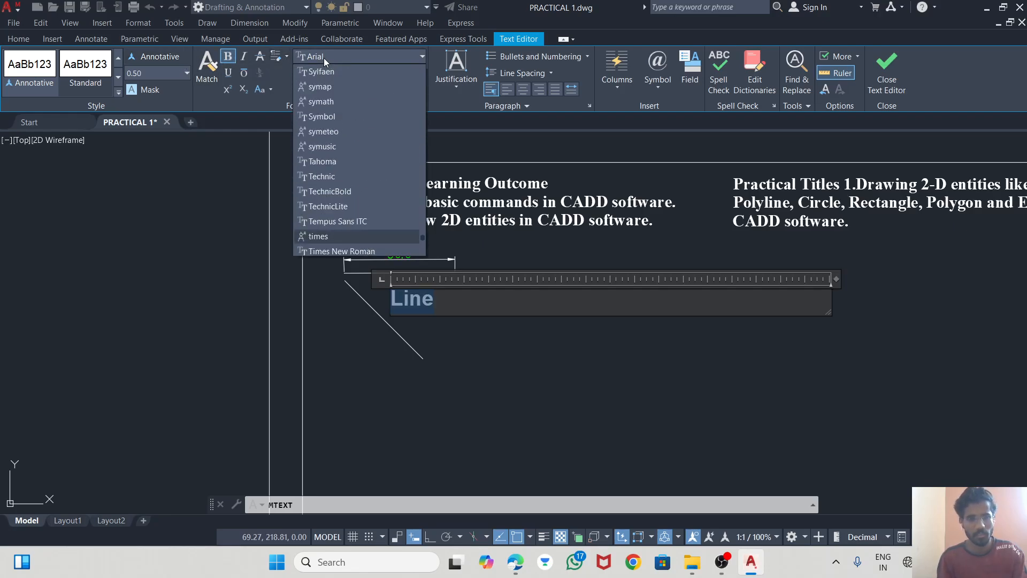
scroll(337, 243, down, 1)
click(336, 250)
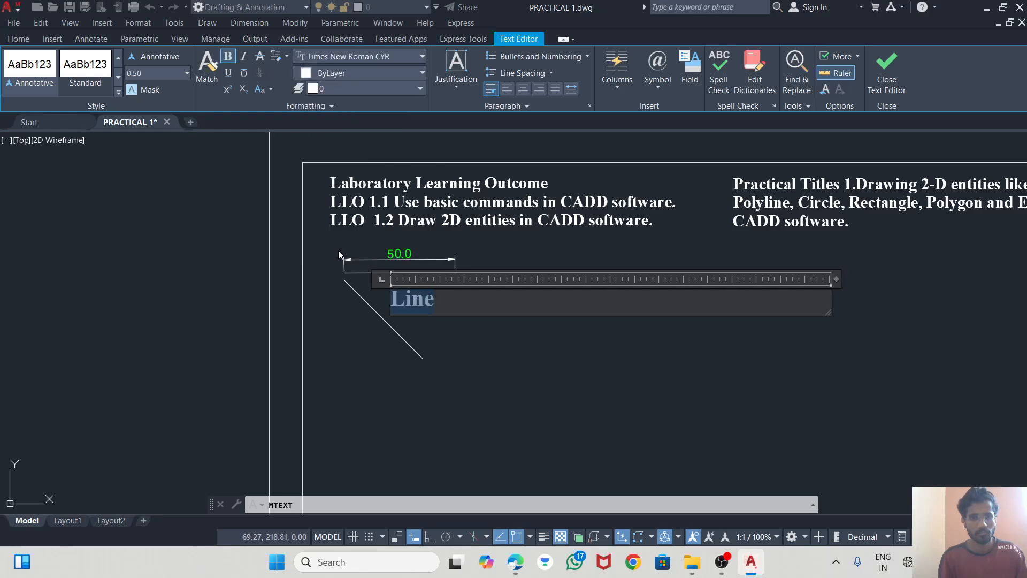
- Set the "Line" label's text height to 0.40, narrow its text box to fit the word and finish editing
click(160, 75)
text(0.40)
key(Return)
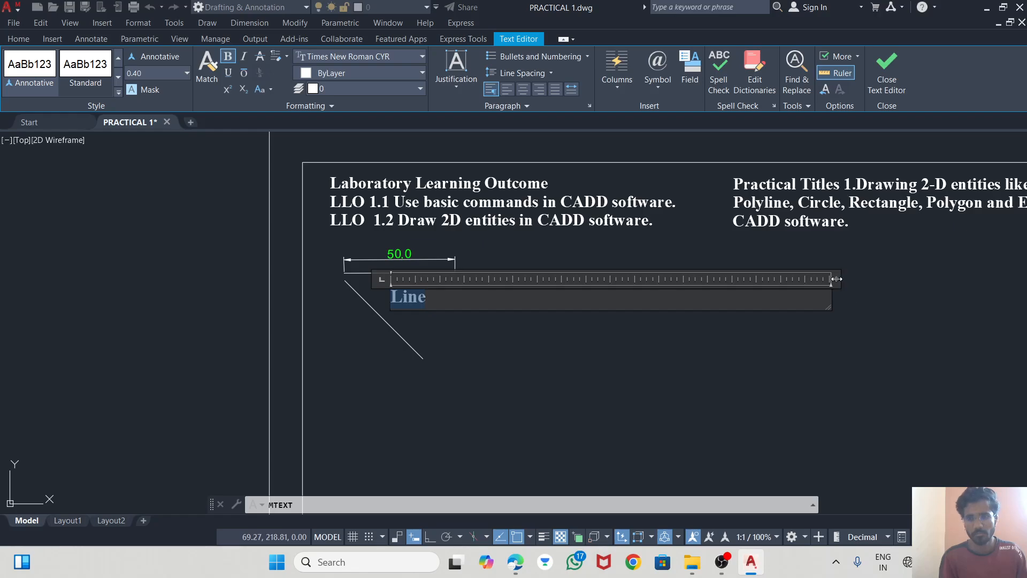
drag(837, 278, 440, 279)
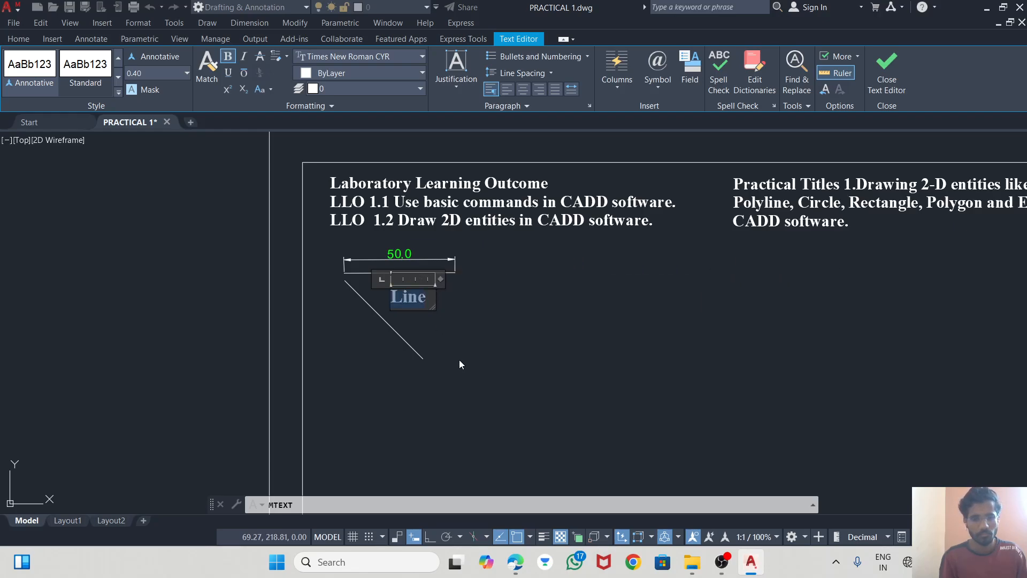
click(460, 365)
- Try a text height of 2 on the "Line" label
scroll(392, 289, up, 6)
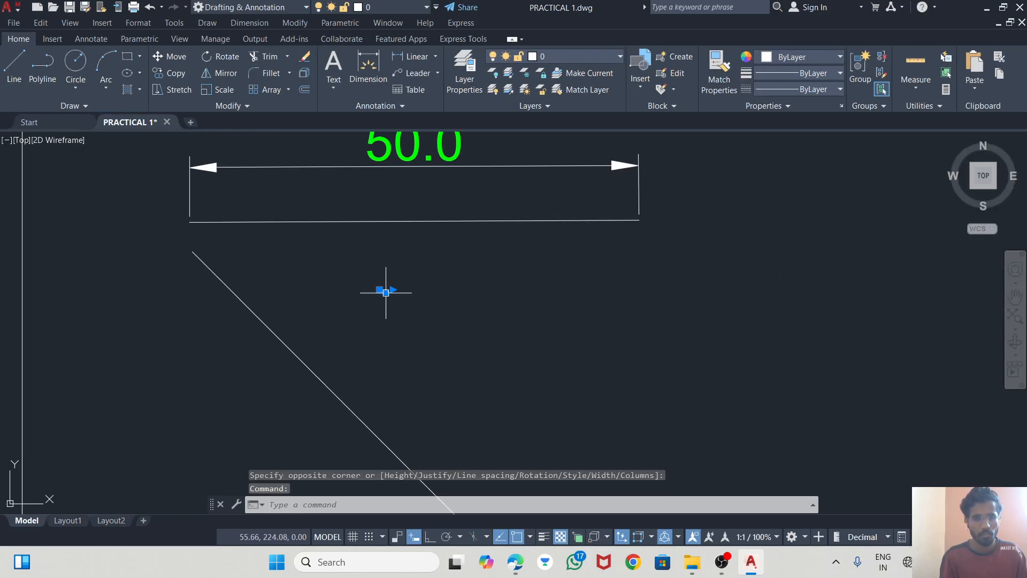
double_click(385, 291)
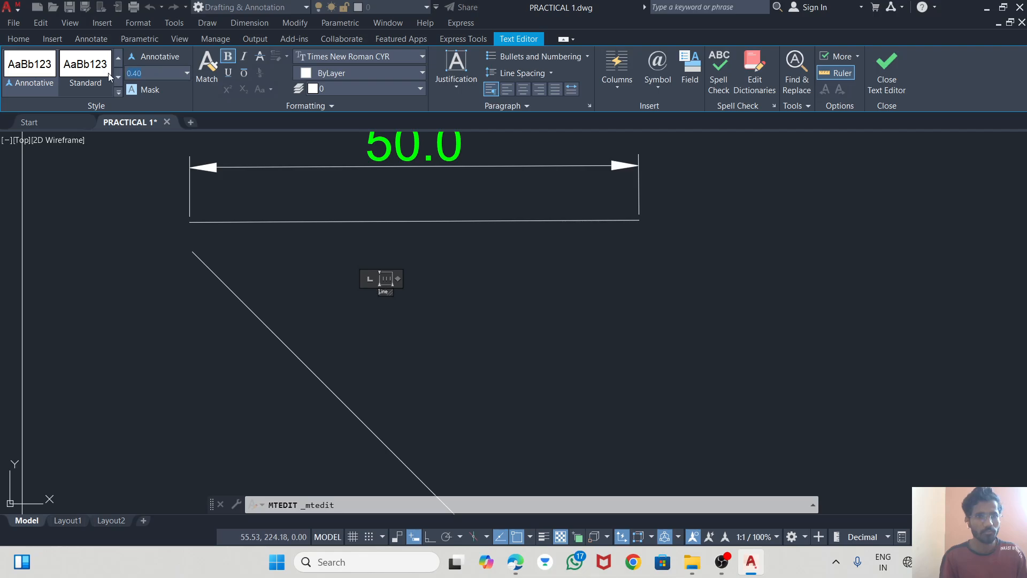
text(2.)
key(Return)
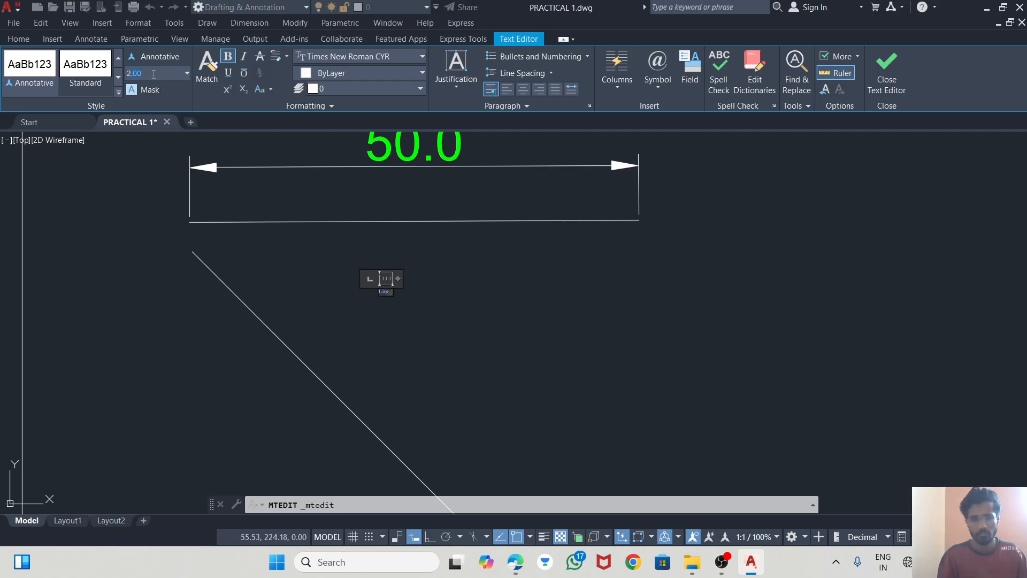
key(Return)
click(494, 348)
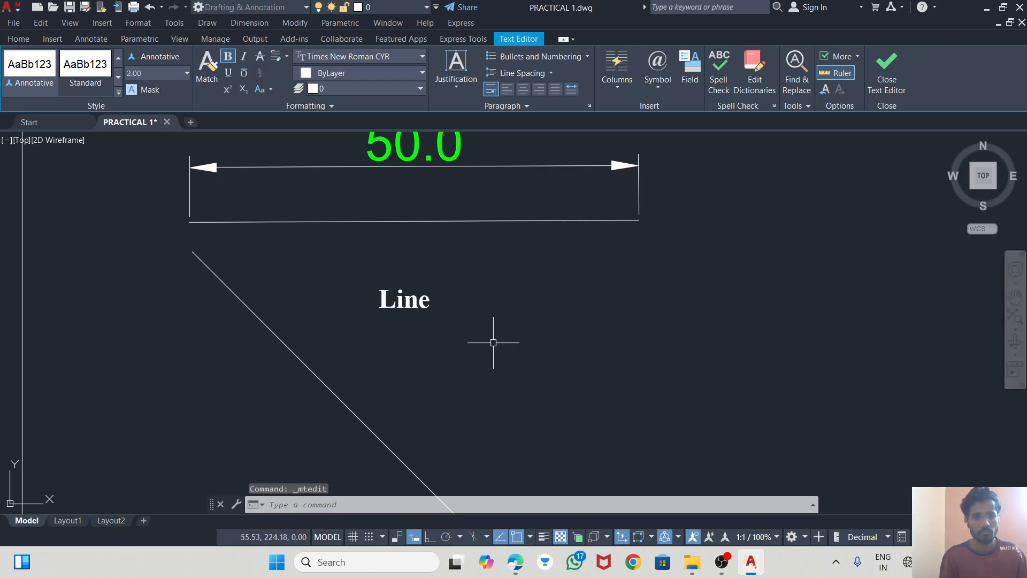
- Set the "Line" label's text height to 5 and finish editing it
scroll(494, 344, down, 5)
scroll(494, 343, up, 2)
double_click(454, 325)
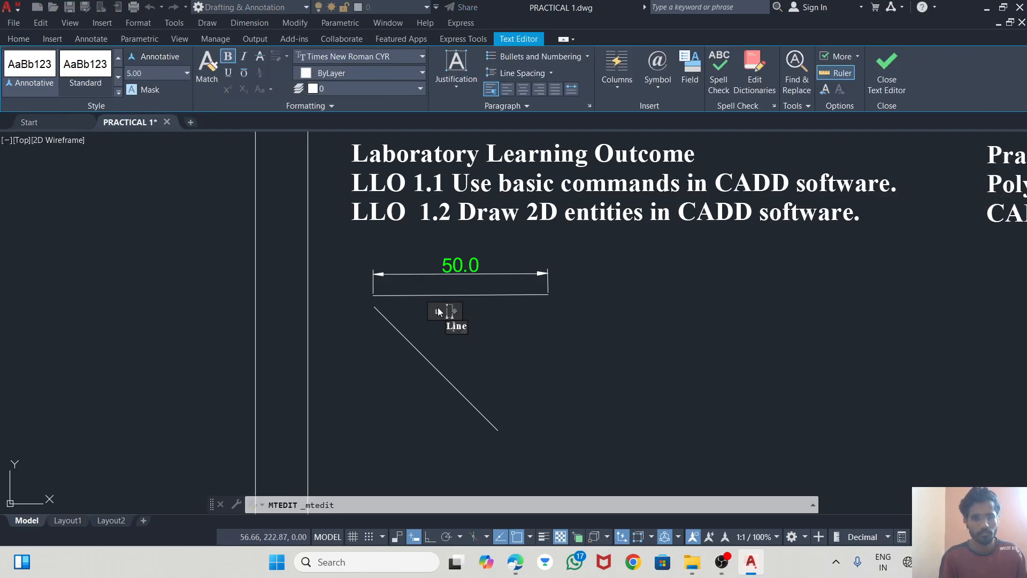
click(147, 74)
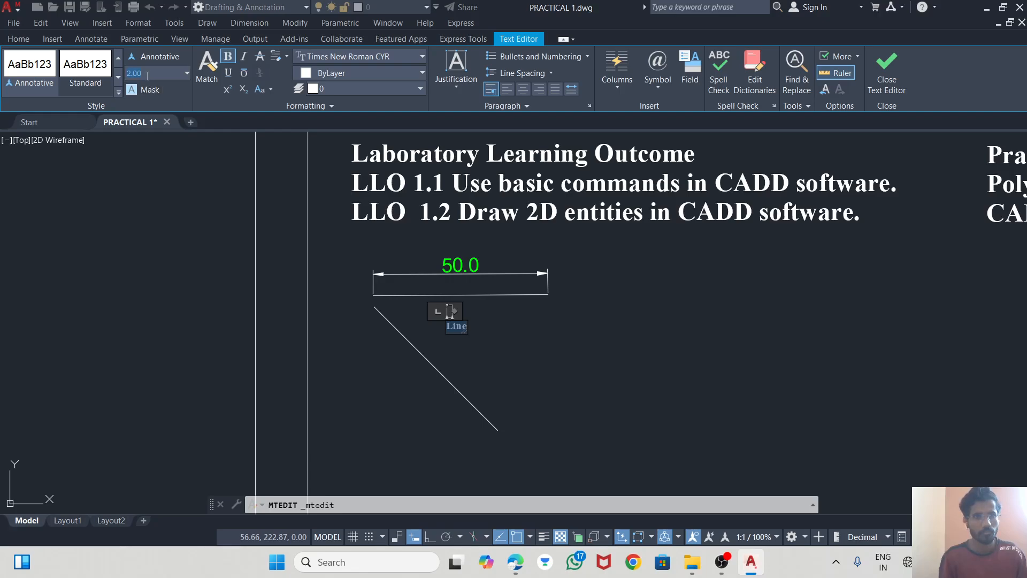
text(5)
key(Return)
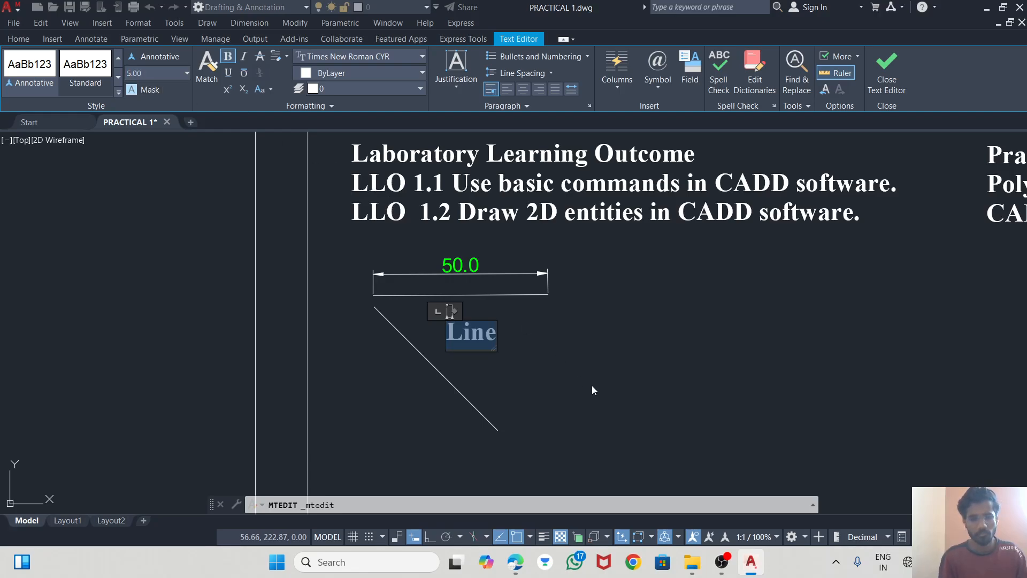
click(592, 390)
scroll(463, 313, down, 4)
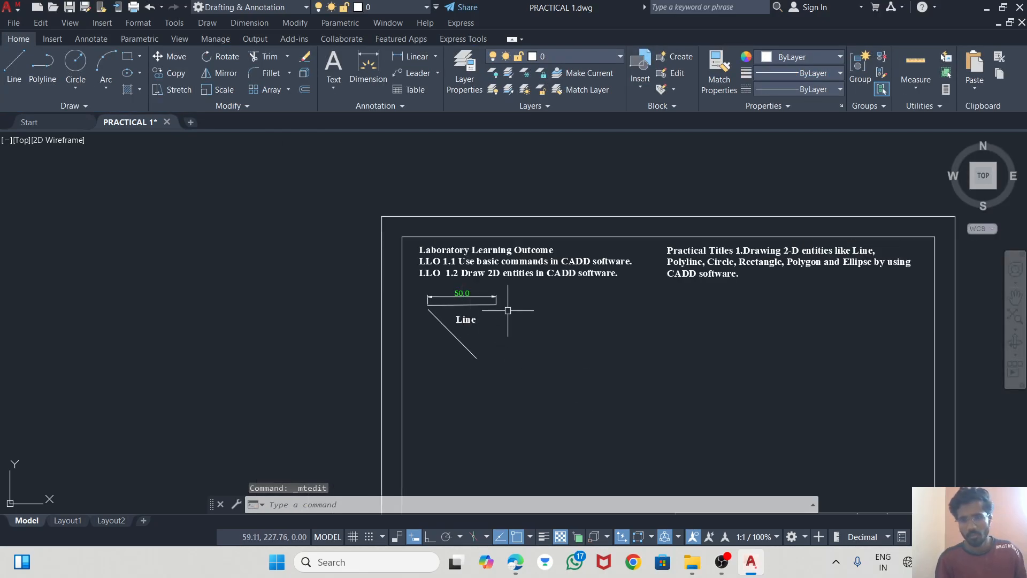
- Add an aligned dimension to the inclined line, placed on its lower-left side
scroll(505, 321, up, 5)
scroll(386, 292, down, 2)
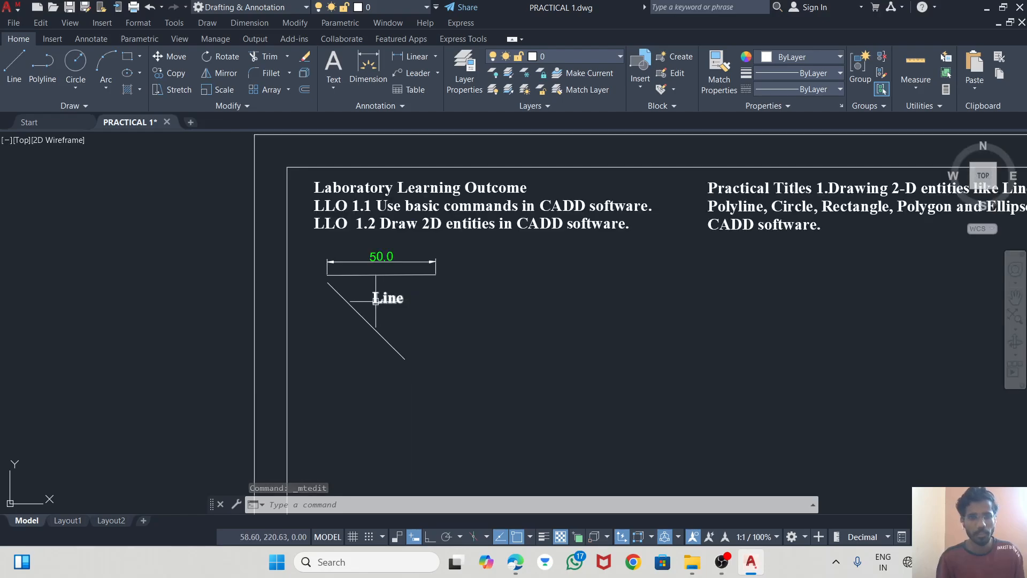
click(374, 63)
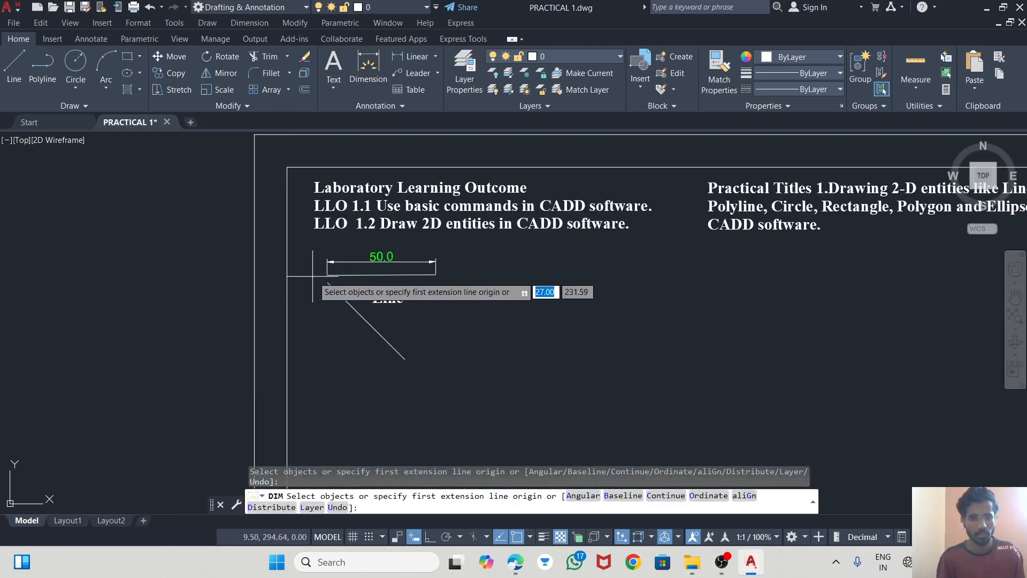
click(328, 282)
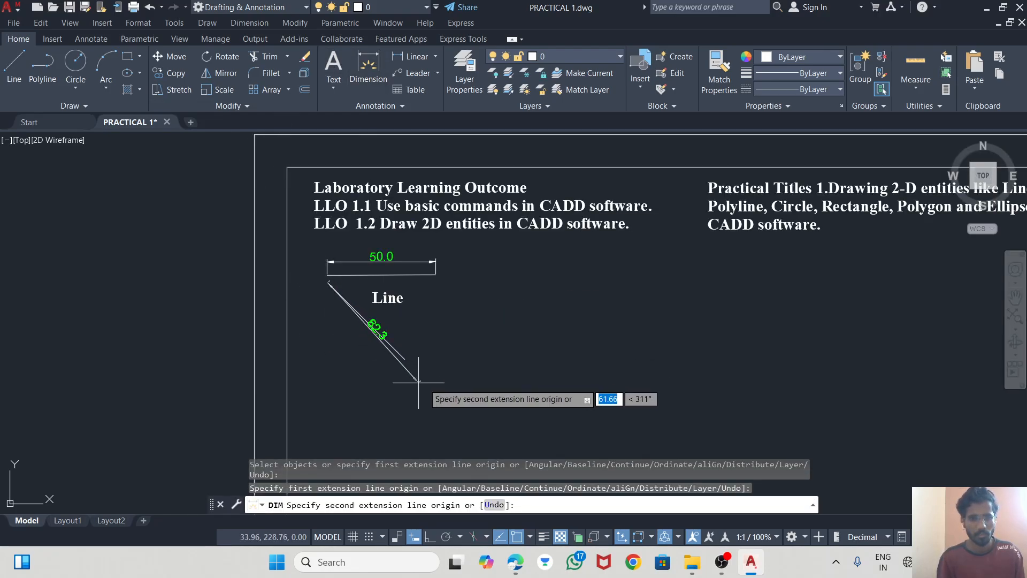
click(405, 359)
click(346, 334)
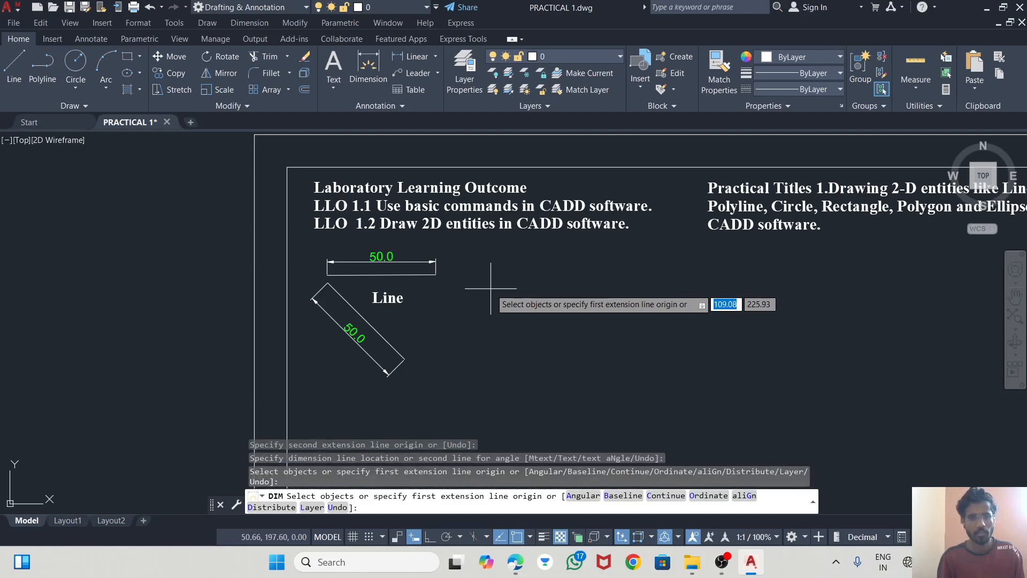
- Start a polyline to the right of the dimensioned lines with a nearly horizontal segment 50 units long
middle_drag(819, 289, 663, 282)
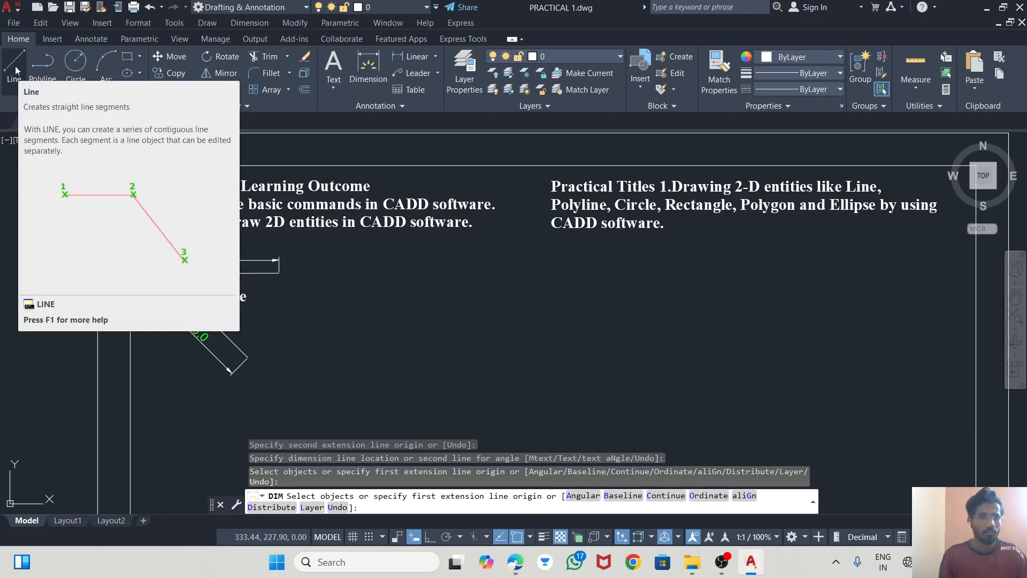
click(42, 65)
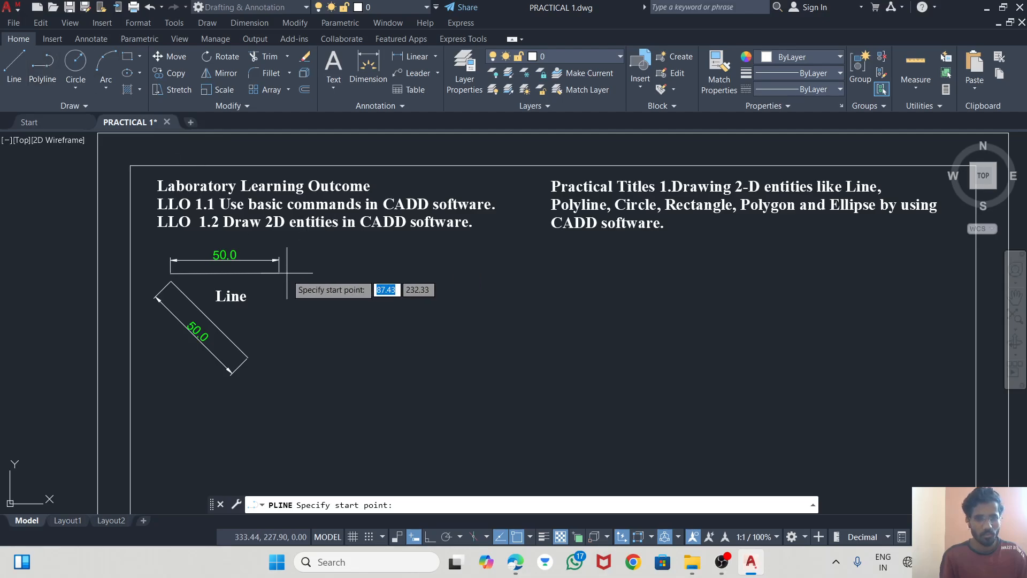
click(307, 268)
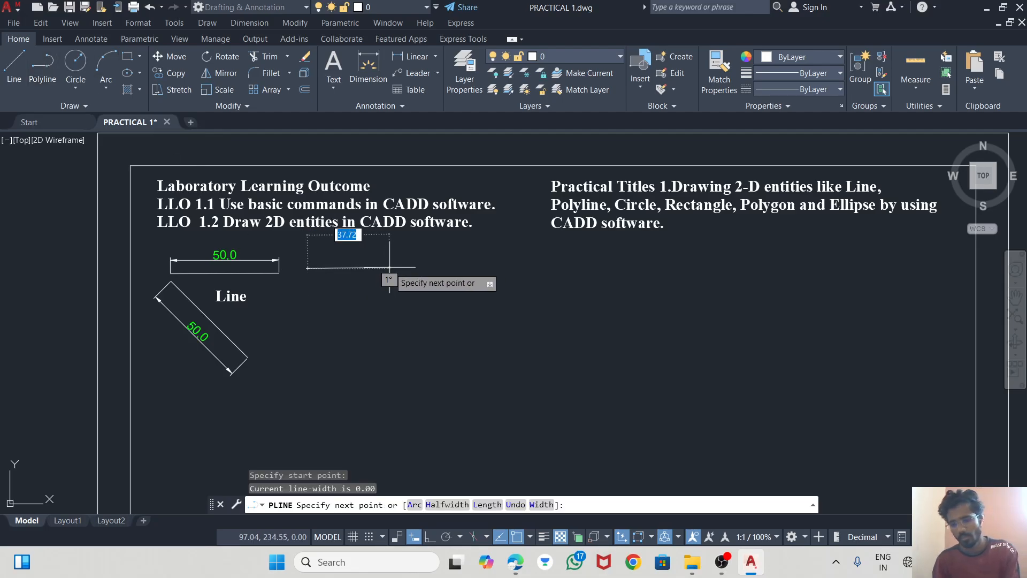
text(50)
key(Return)
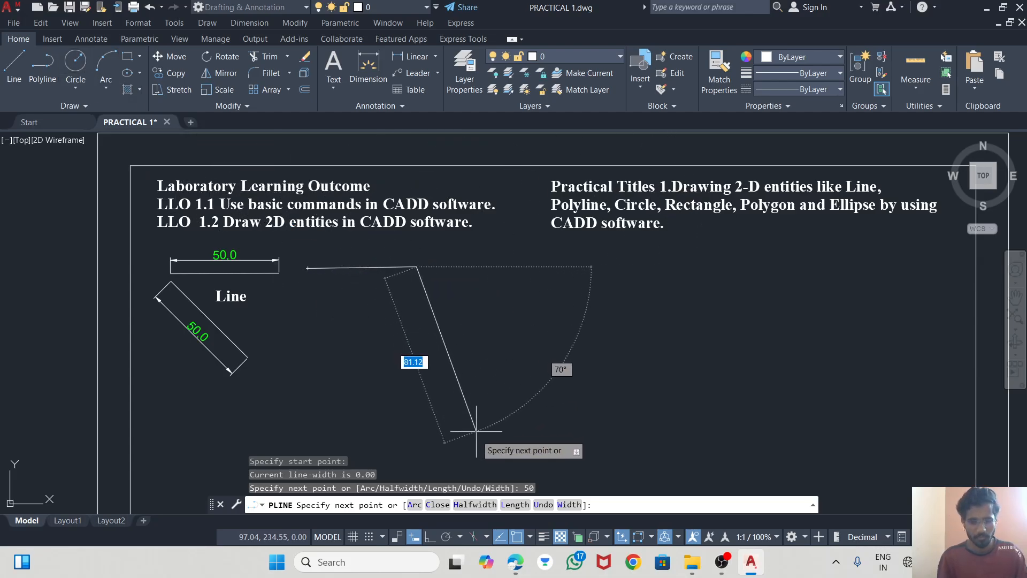
- Continue the polyline with an arc curving downward, its endpoint 25 units from the straight segment's end
click(415, 505)
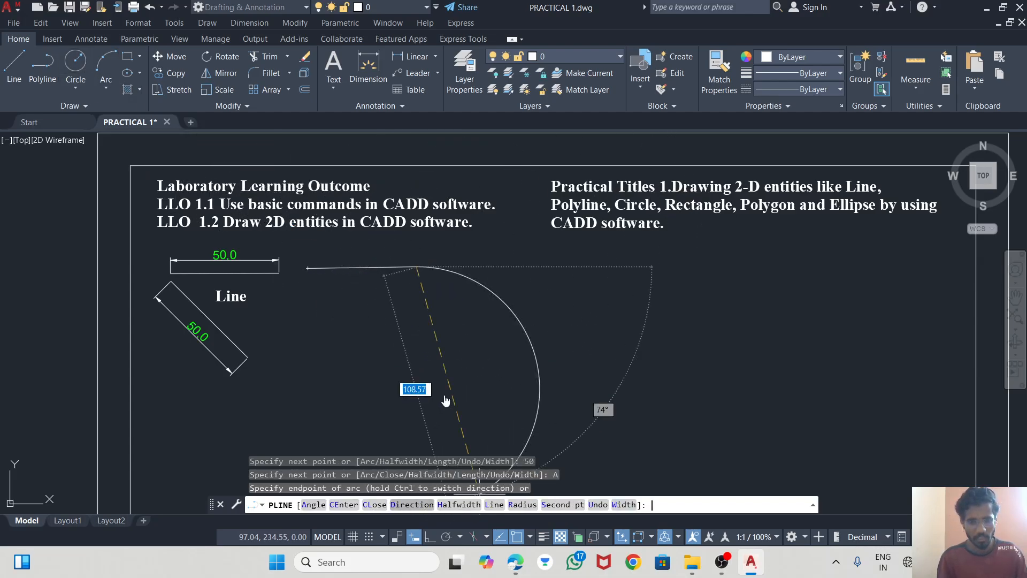
scroll(415, 315, down, 2)
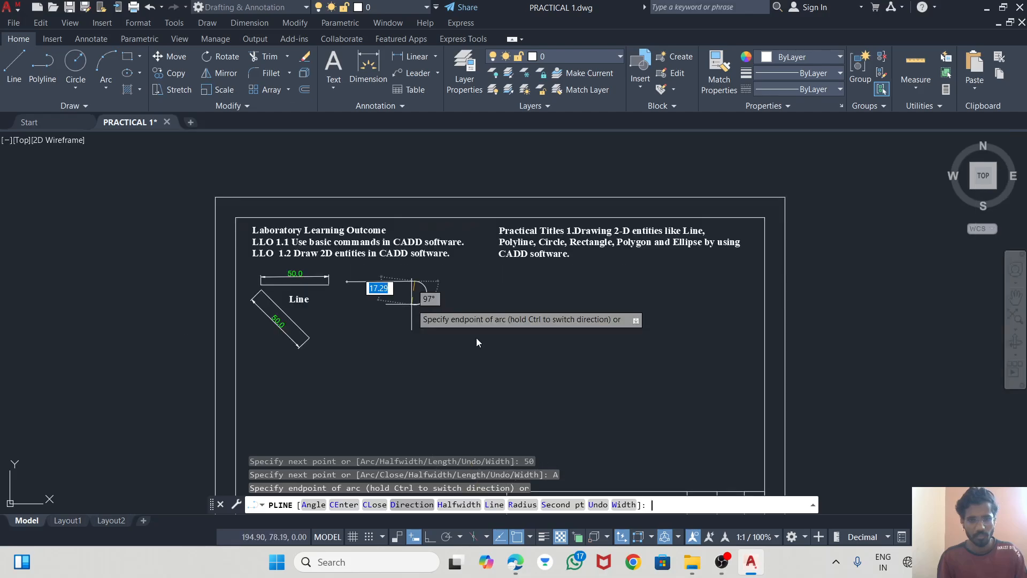
scroll(415, 302, up, 5)
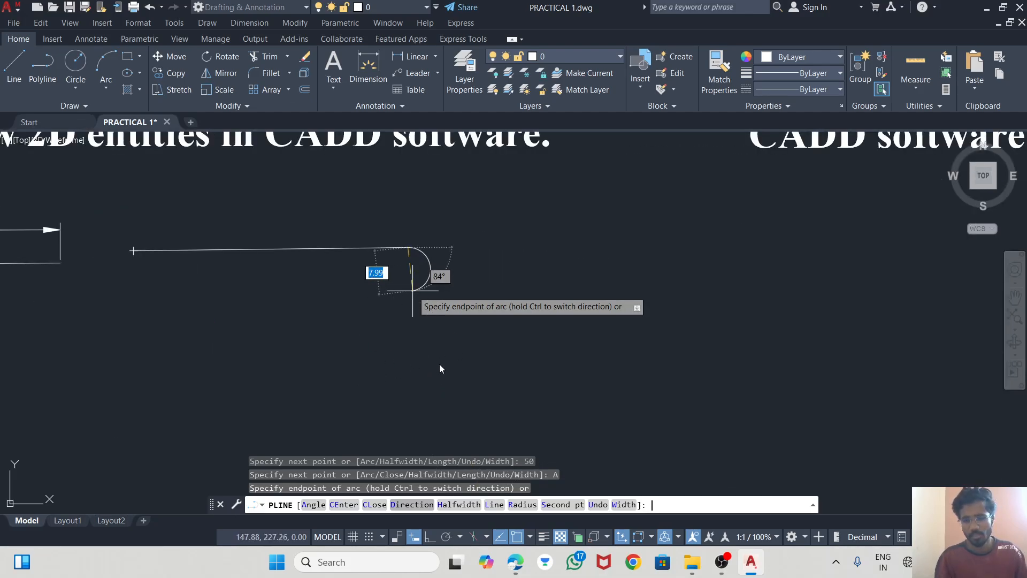
text(25)
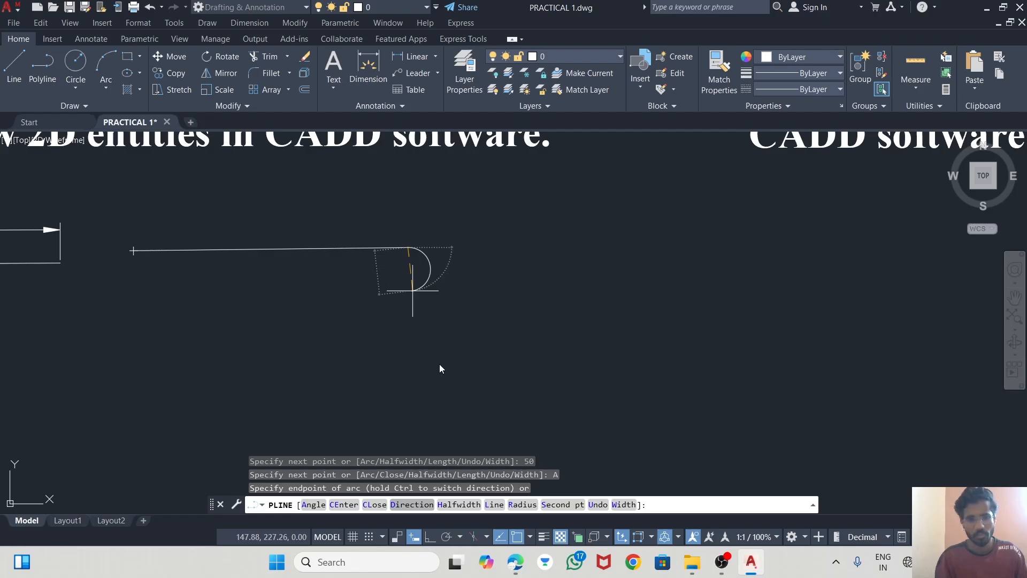
key(Return)
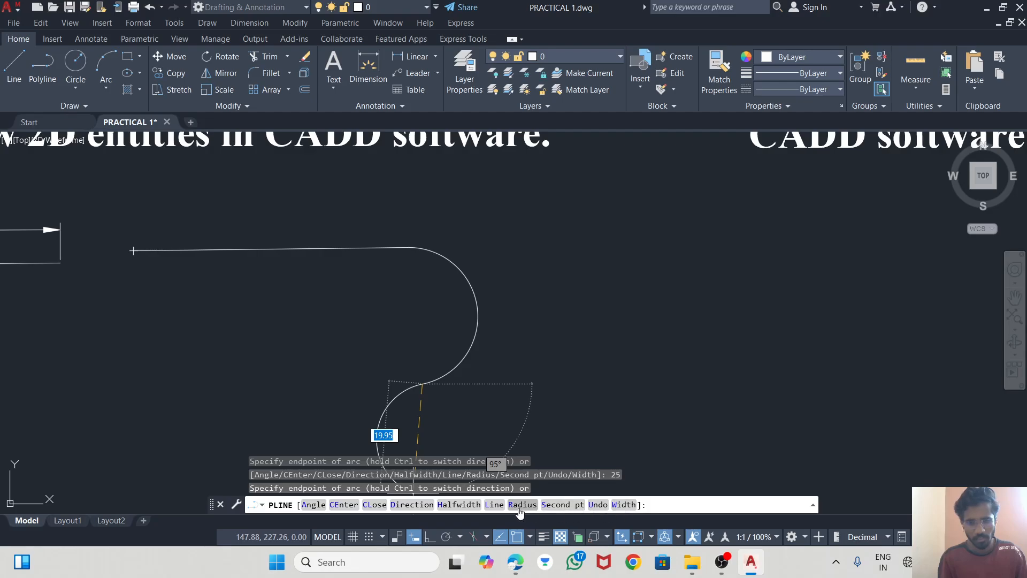
- Switch the polyline back to straight segments, add two running leftward about 37 and 17 units long, and end it
click(495, 505)
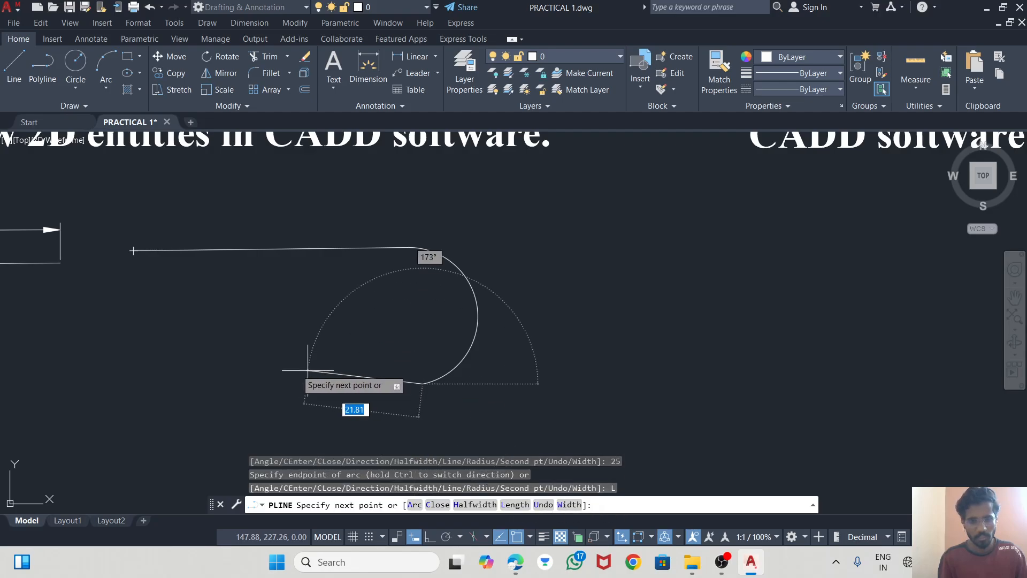
click(232, 309)
click(154, 355)
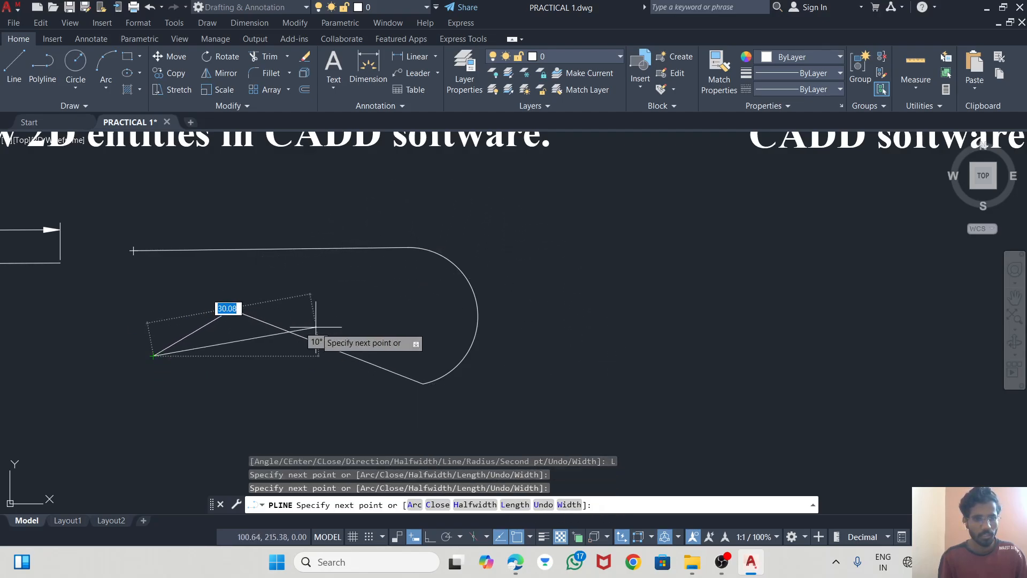
key(Escape)
- Dimension the polyline's upper straight segment above it and the arc's radius inside the shape
scroll(534, 275, down, 2)
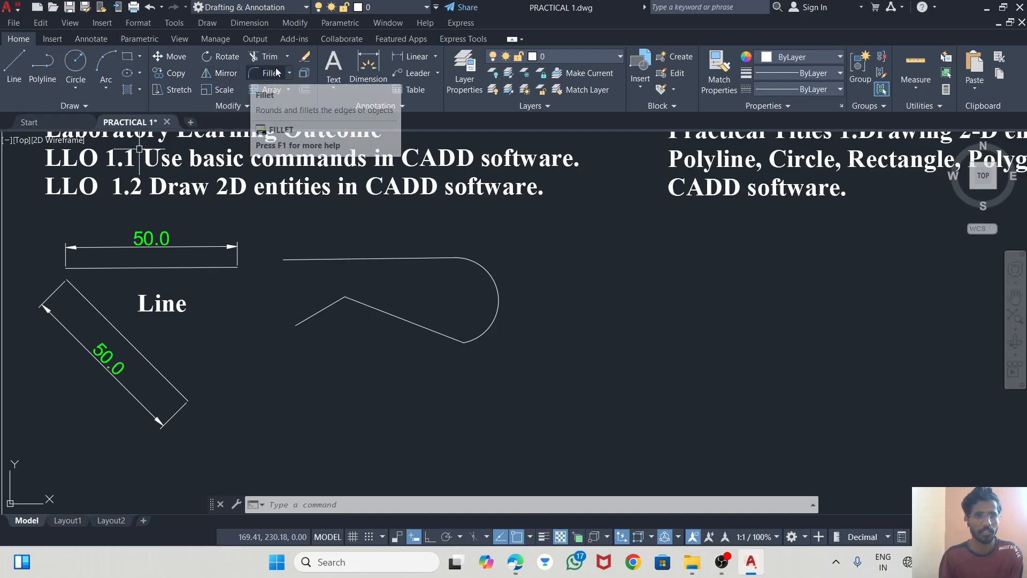
click(368, 66)
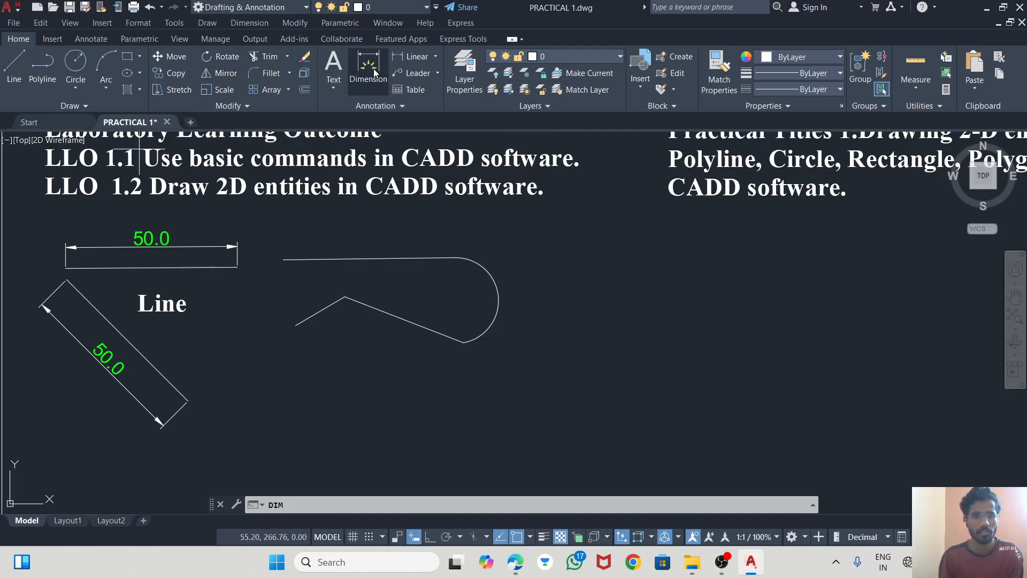
click(283, 260)
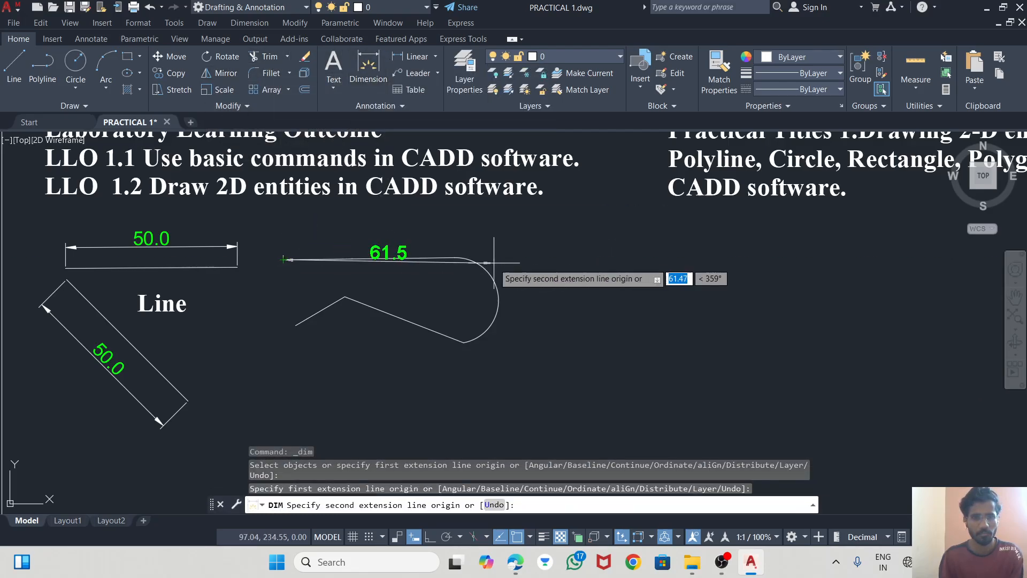
click(454, 259)
click(454, 231)
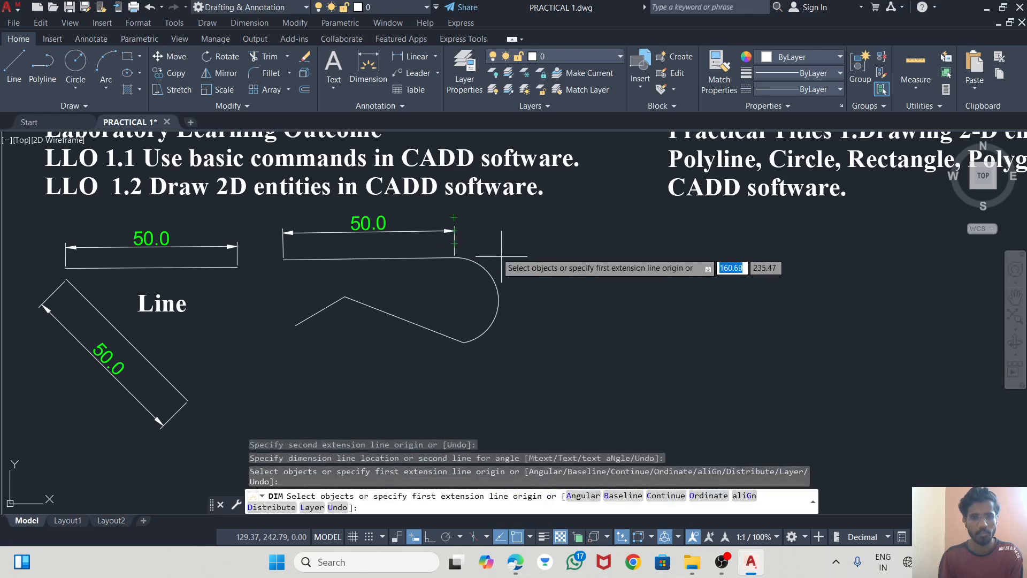
click(484, 276)
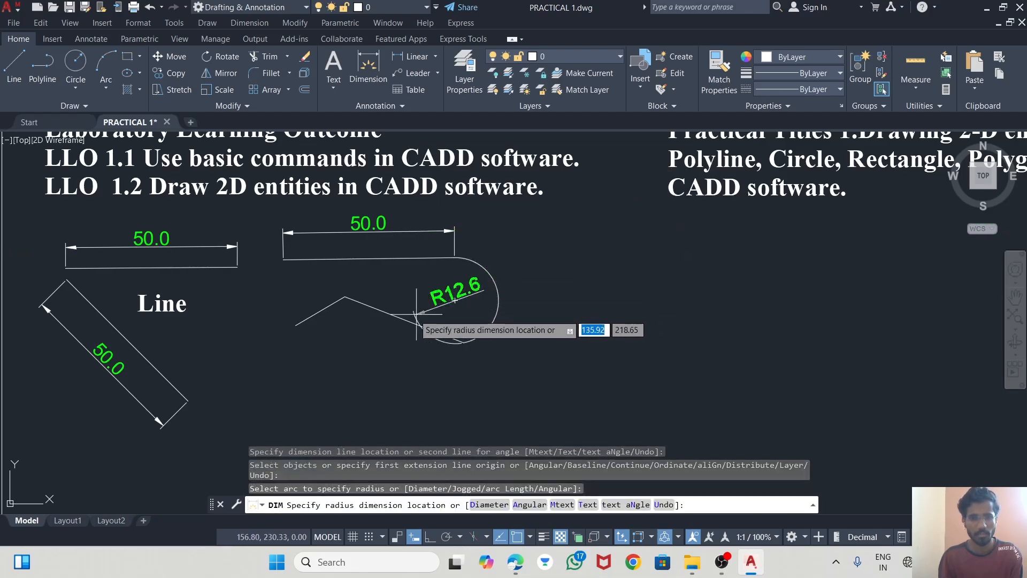
click(452, 302)
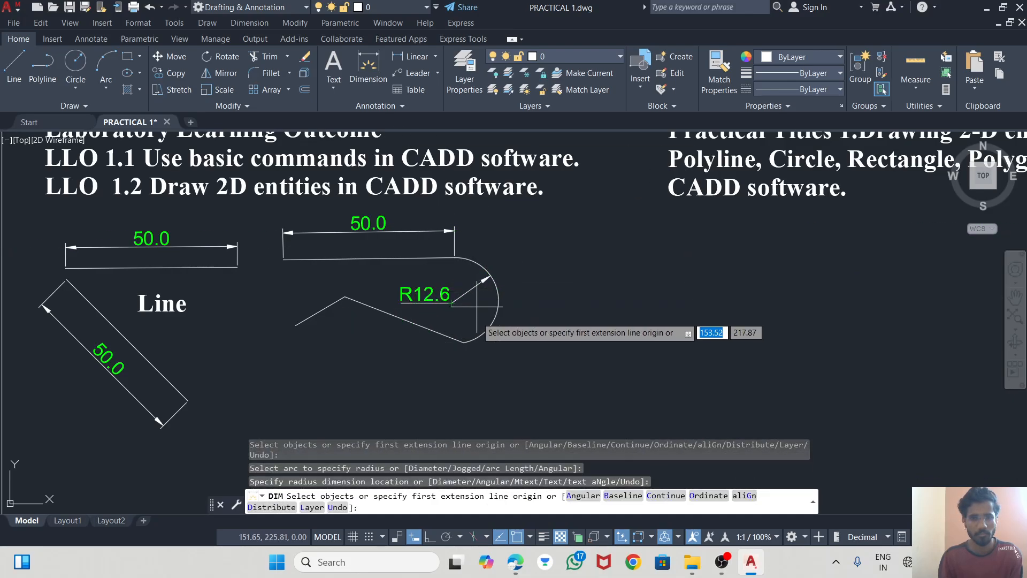
- Dimension the polyline's two lower sloping segments with aligned dimensions and end the dimensioning
click(405, 320)
click(392, 342)
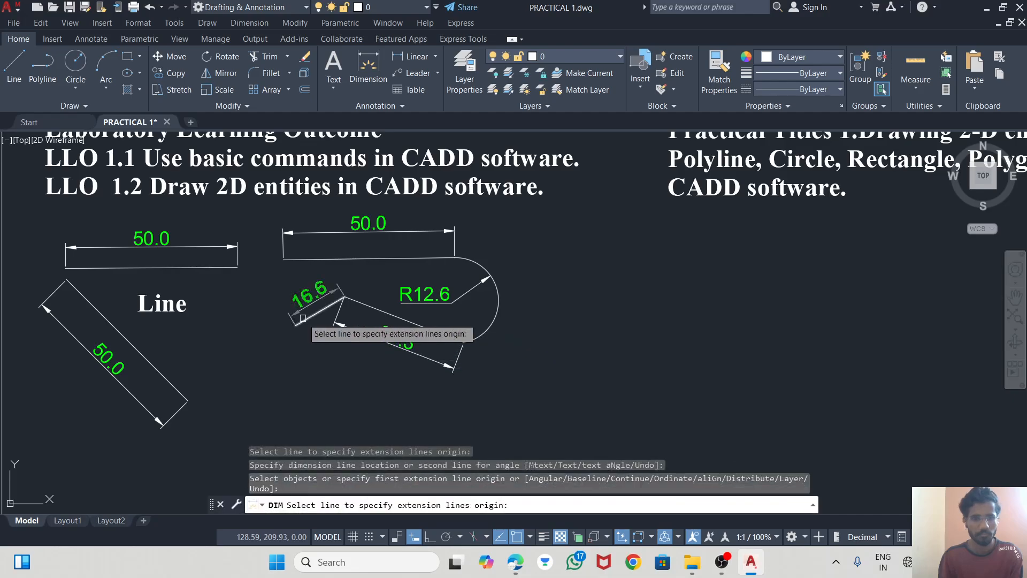
click(321, 311)
click(312, 294)
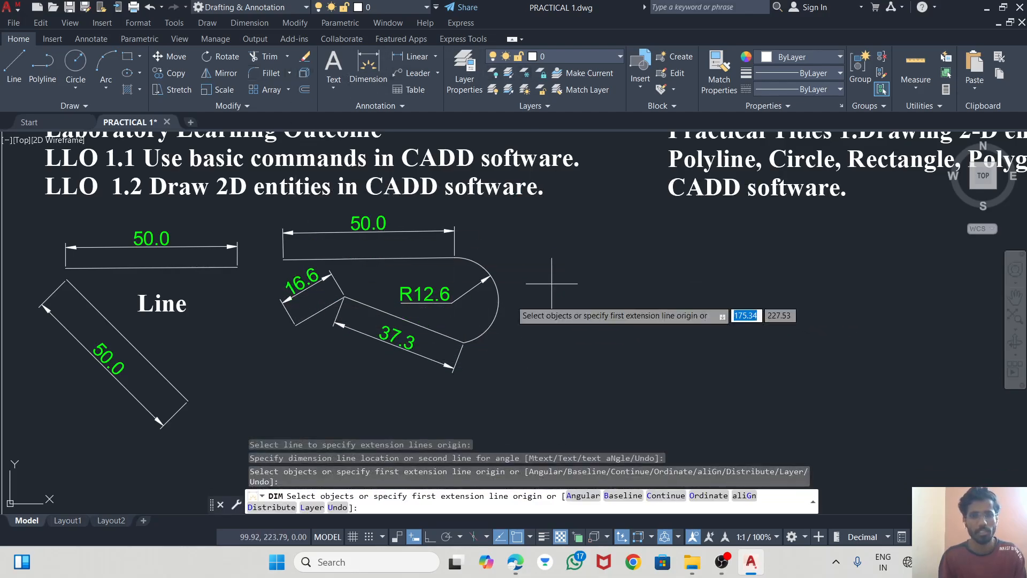
key(Return)
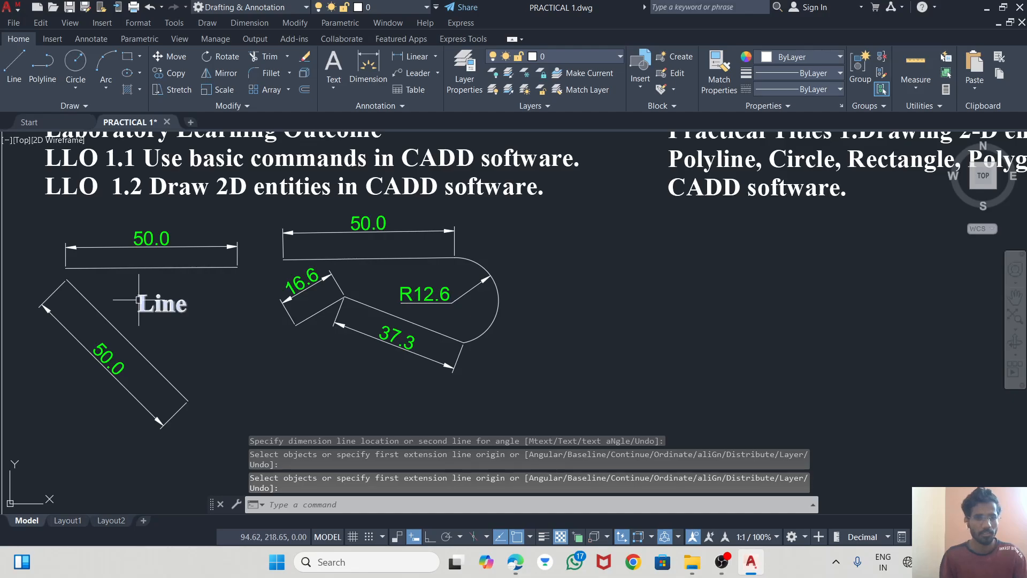
- Copy the "Line" label and paste the copy below the polyline figure
click(142, 300)
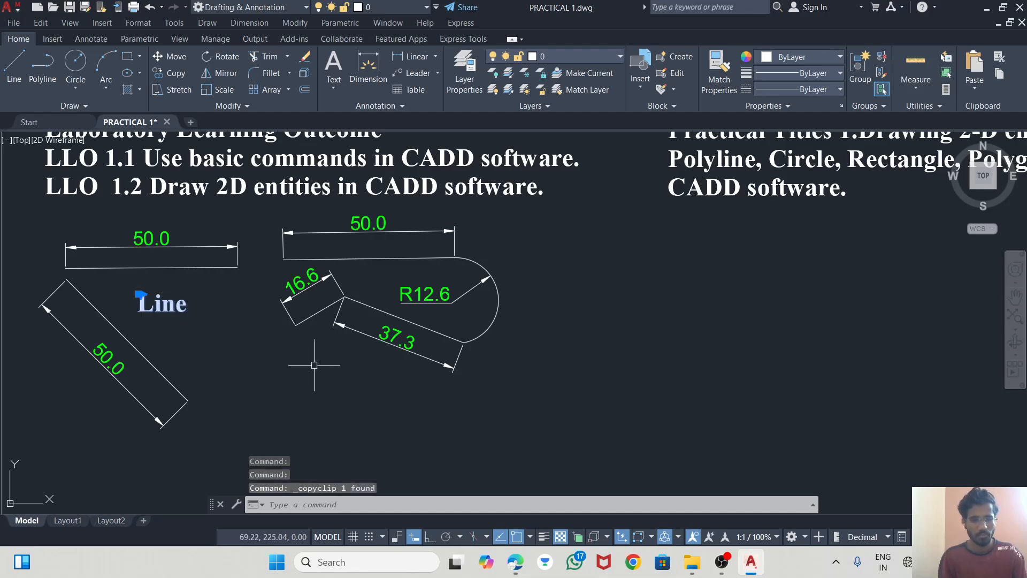
key(ctrl+c)
key(ctrl+v)
click(321, 394)
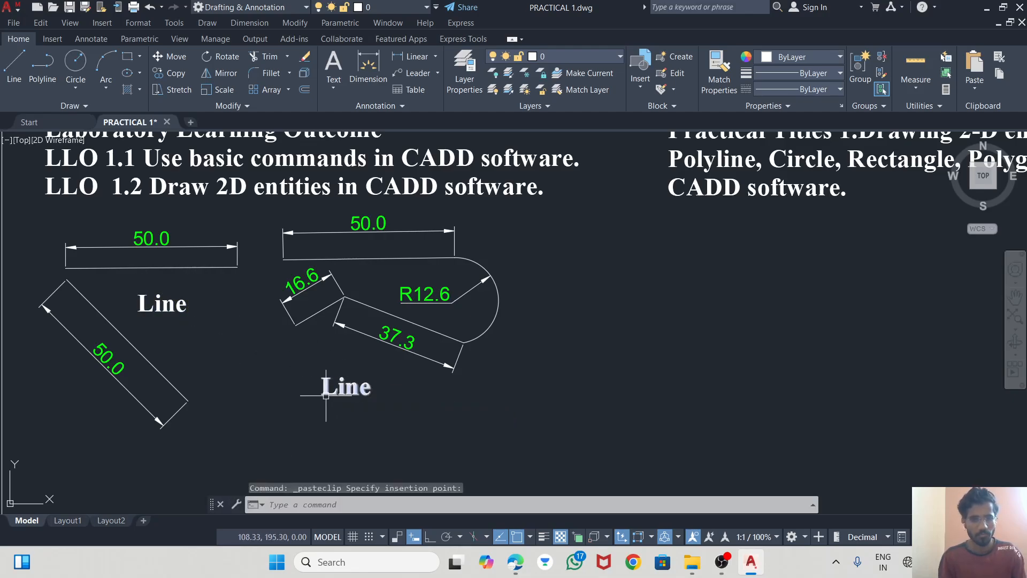
- Change the text of the pasted label below the polyline to "Polyline"
double_click(365, 388)
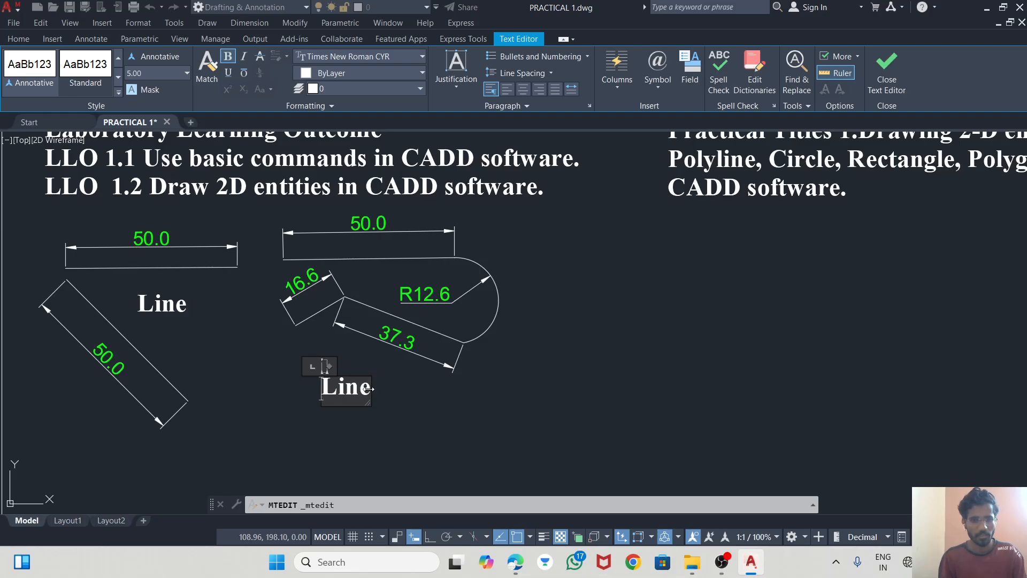
text(pol)
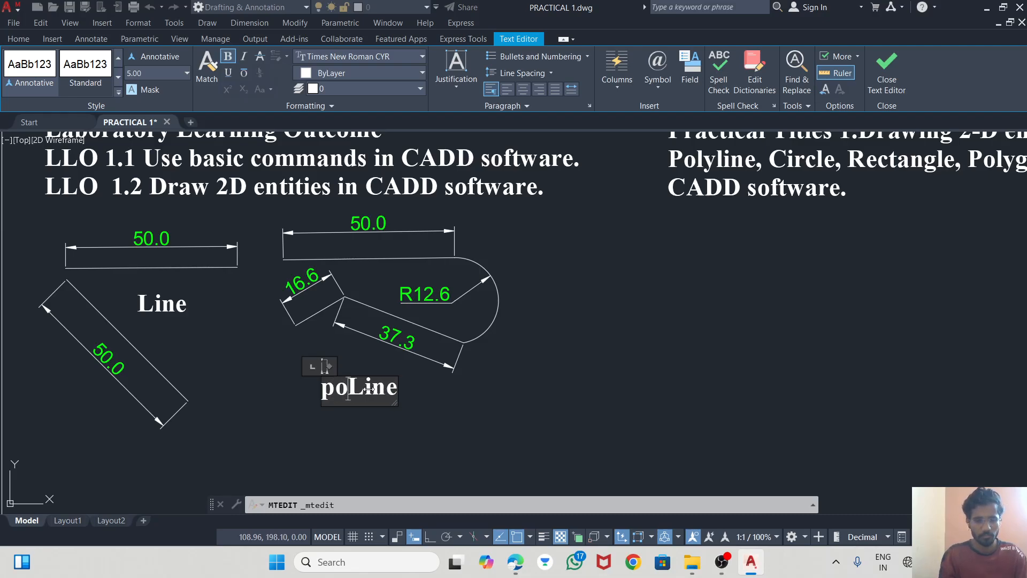
text(y)
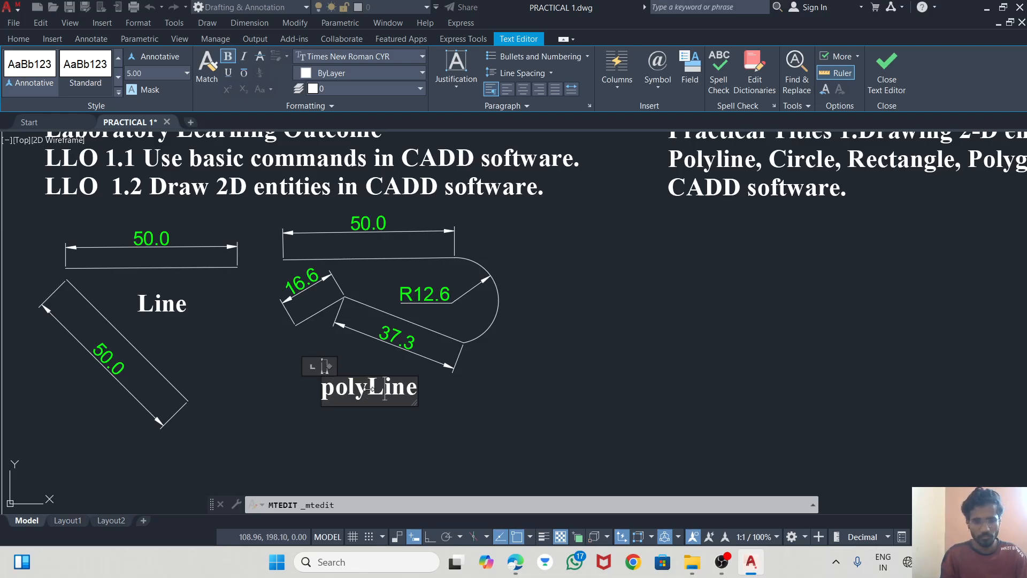
key(Delete)
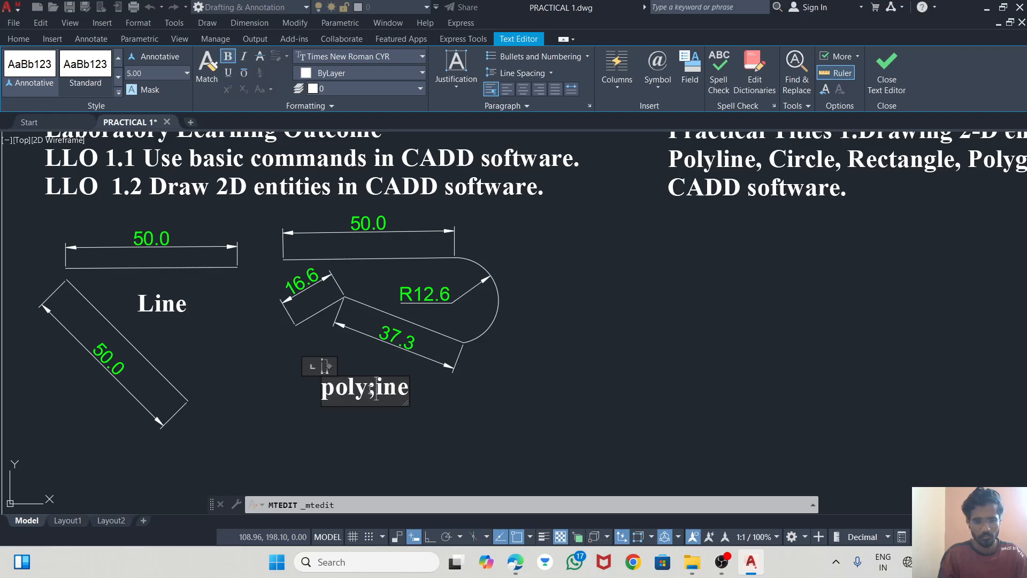
text(l)
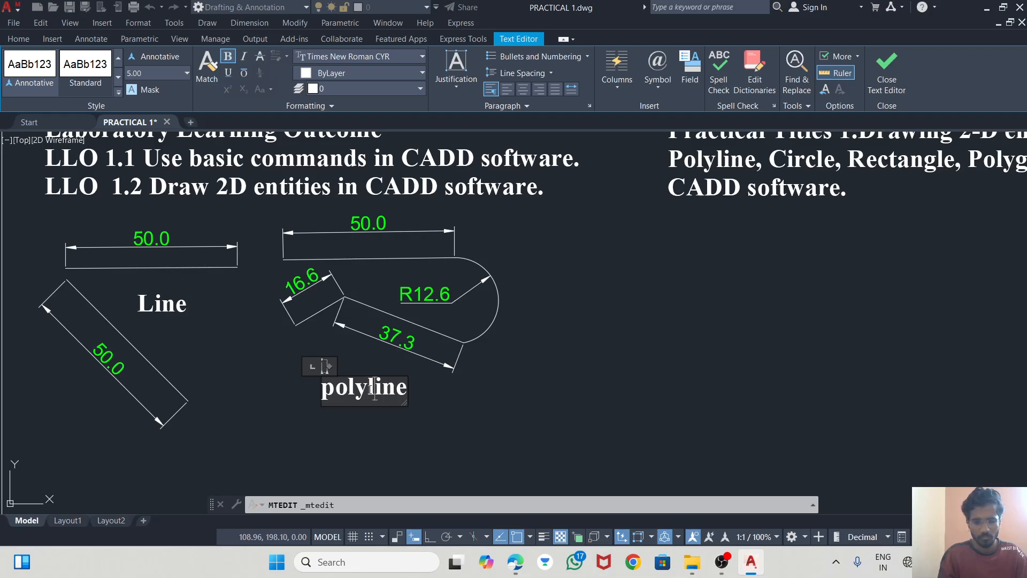
key(BackSpace)
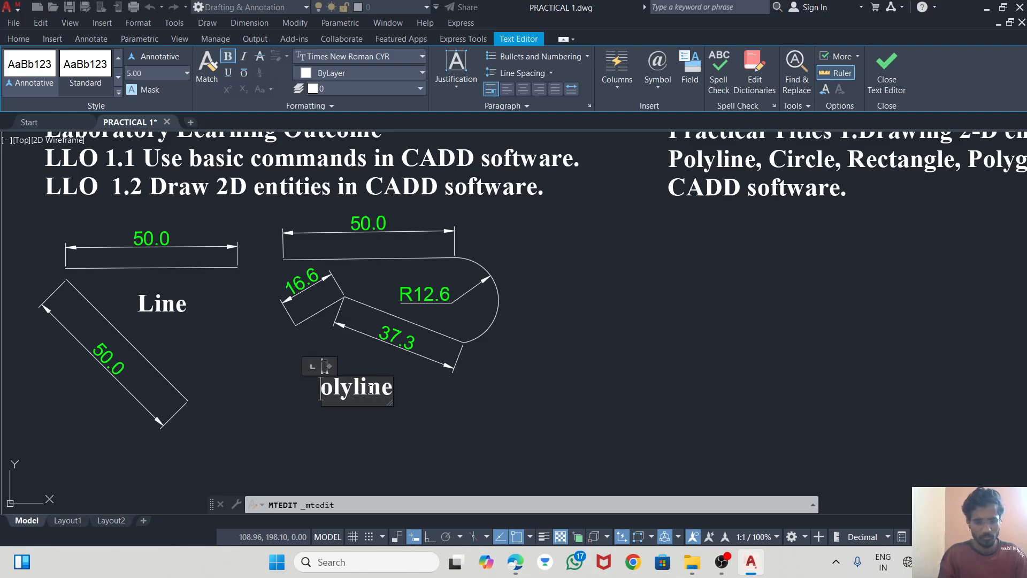
text(P)
click(512, 423)
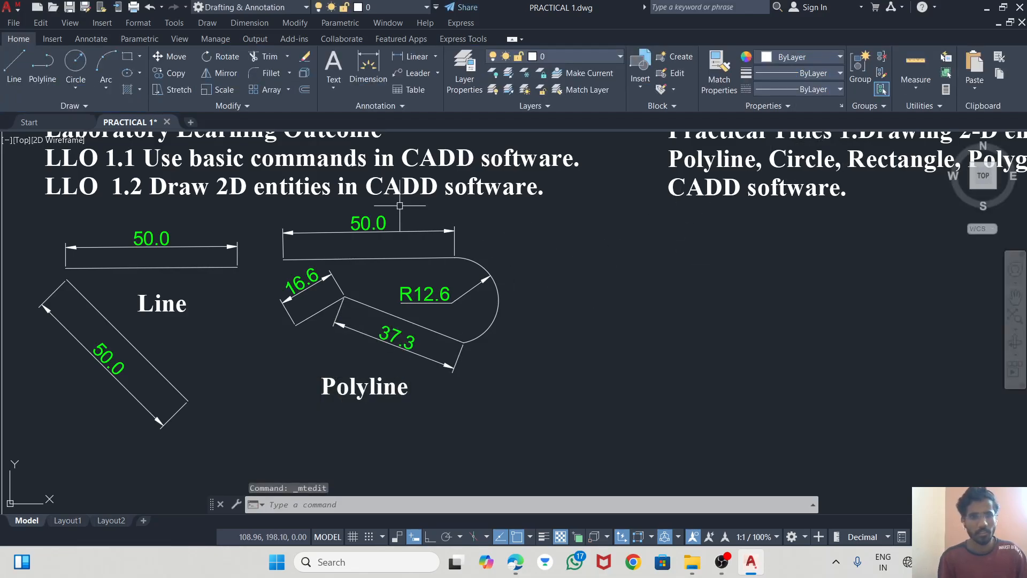
- Draw a center-radius circle of radius 25 in the empty area to the right of the polyline
click(80, 78)
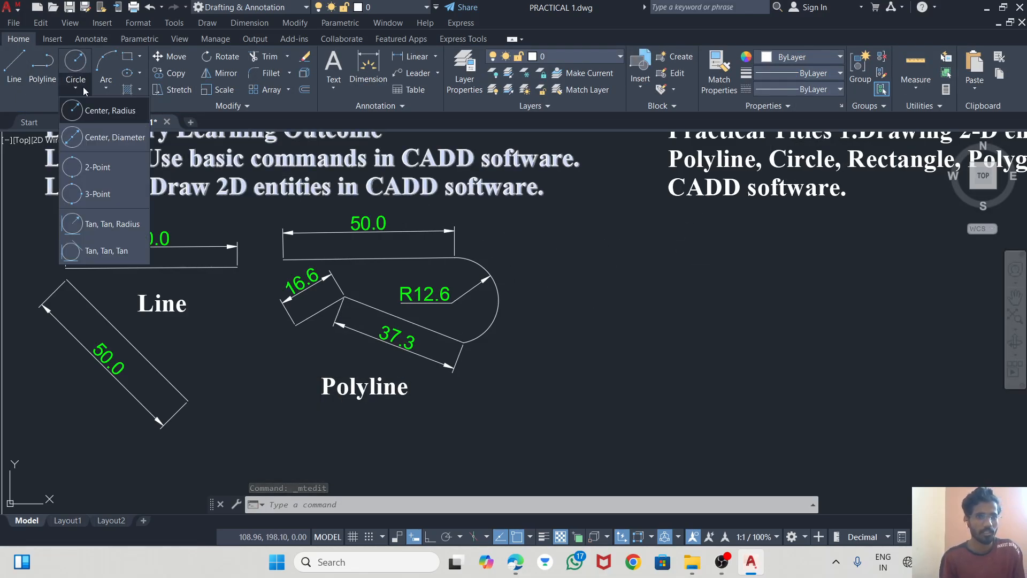
click(107, 117)
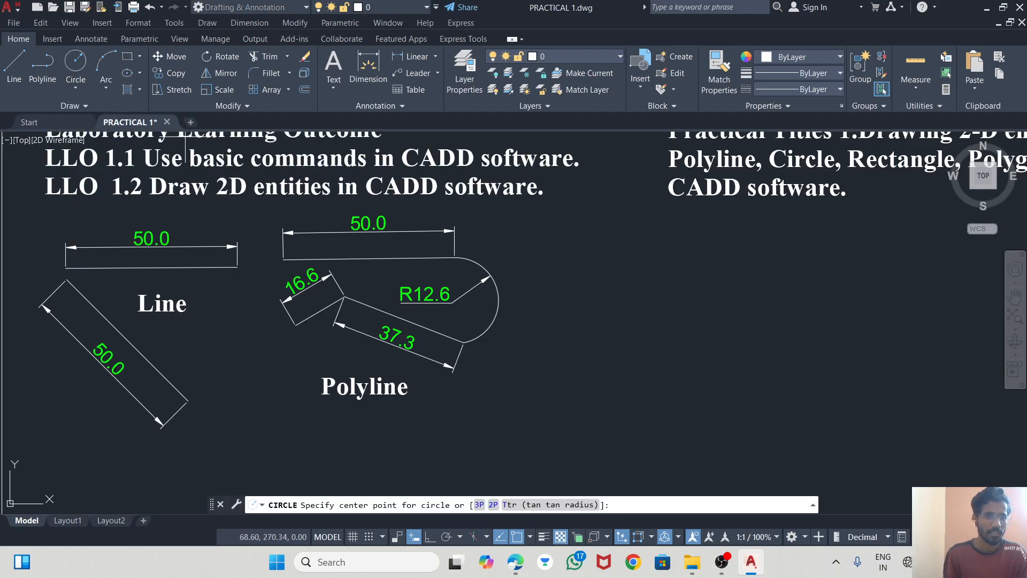
click(655, 295)
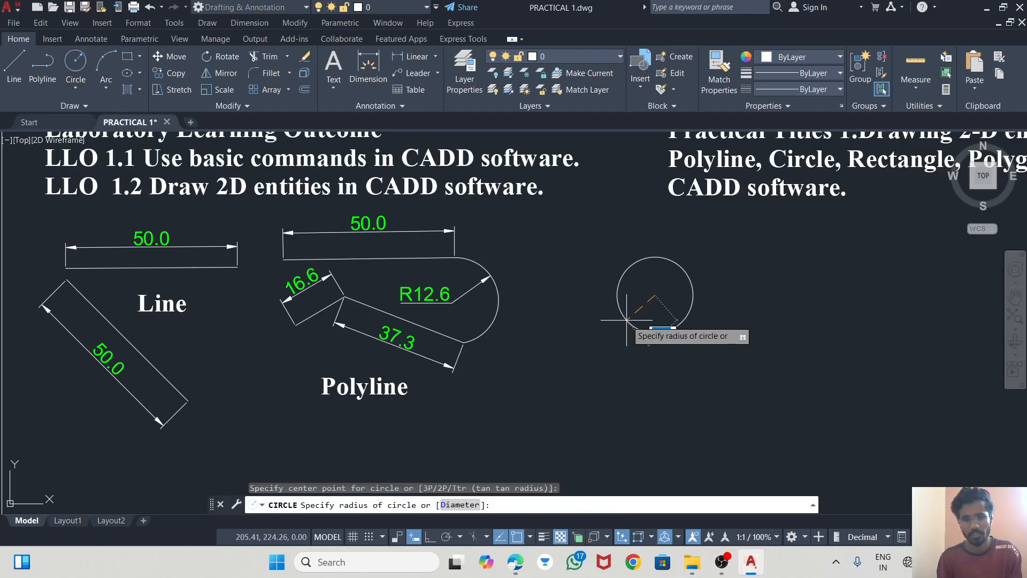
text(25)
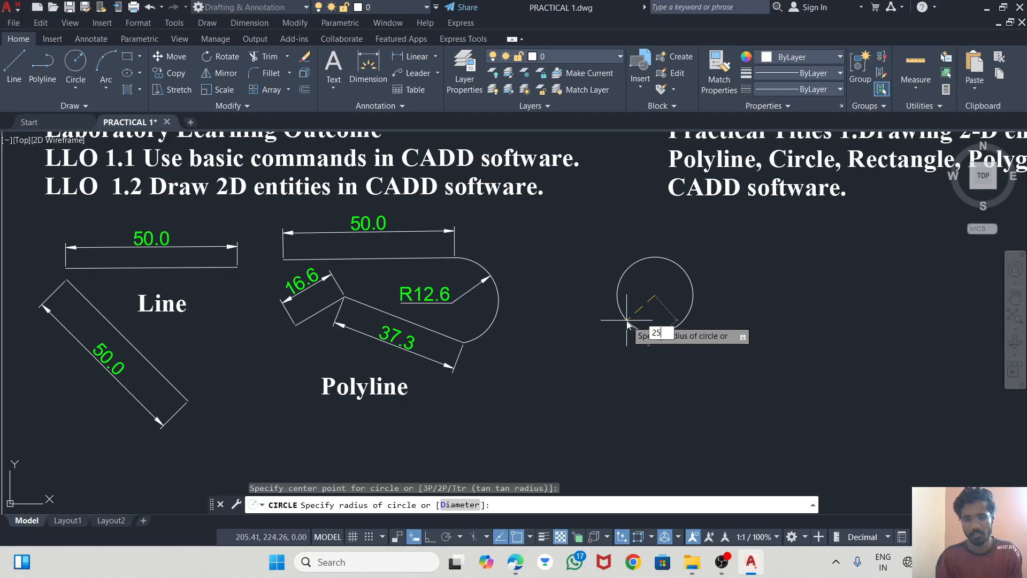
key(Return)
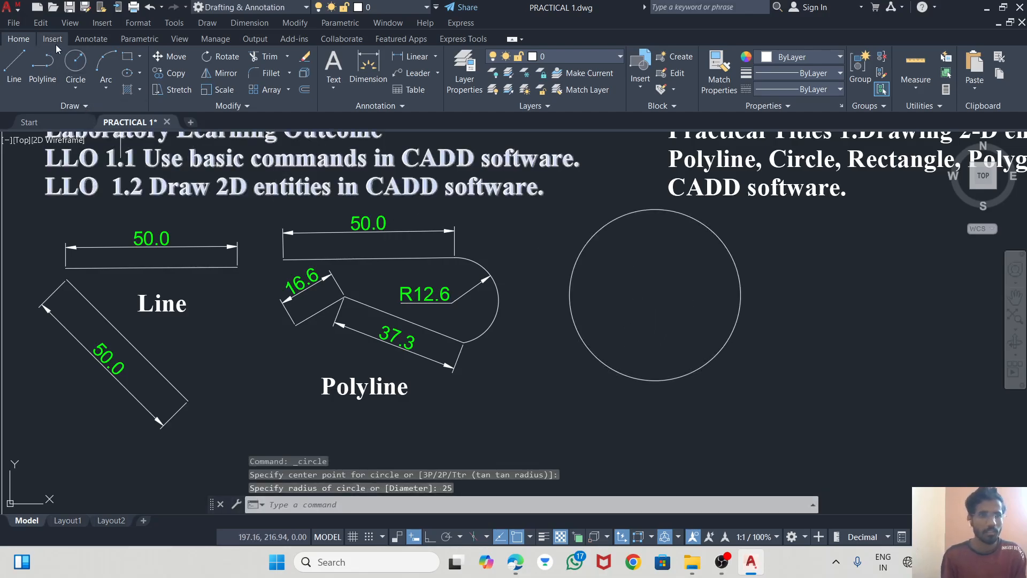
- Draw a center-diameter circle of diameter 25 to the right of the large circle
click(76, 87)
click(94, 137)
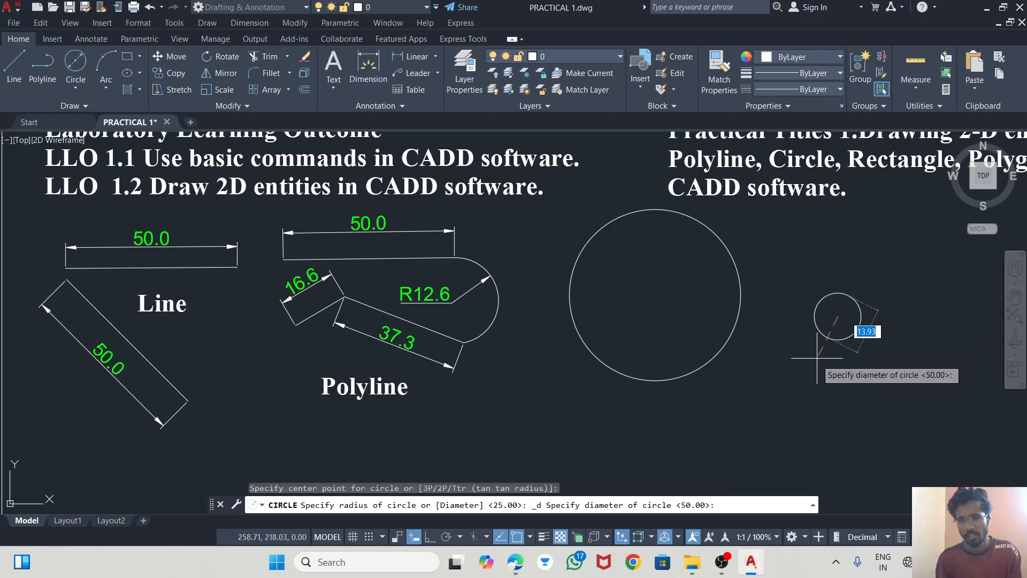
key(Return)
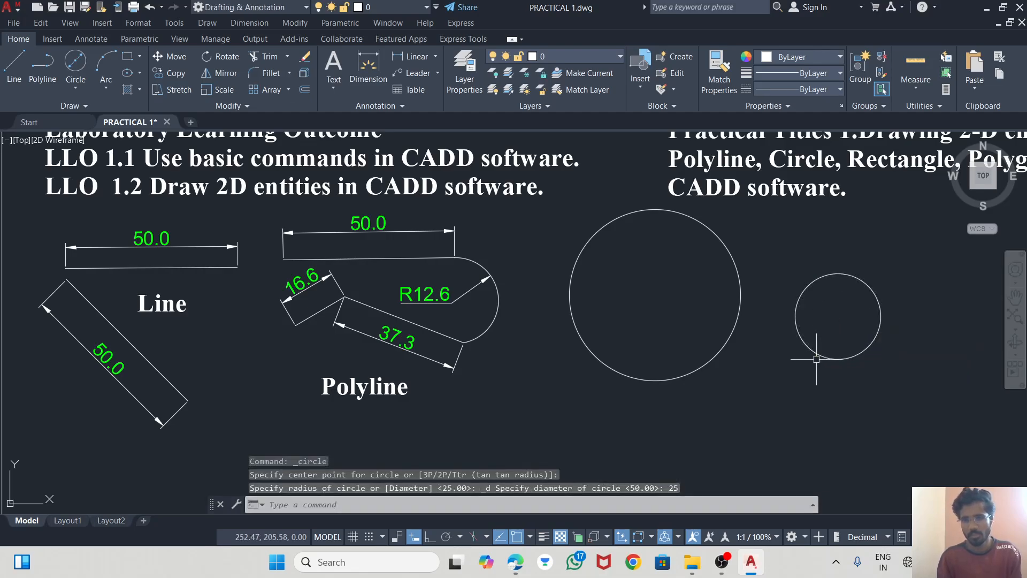
- Draw a 2-point circle whose diameter runs from the small circle's center to the large circle's center
scroll(650, 289, down, 2)
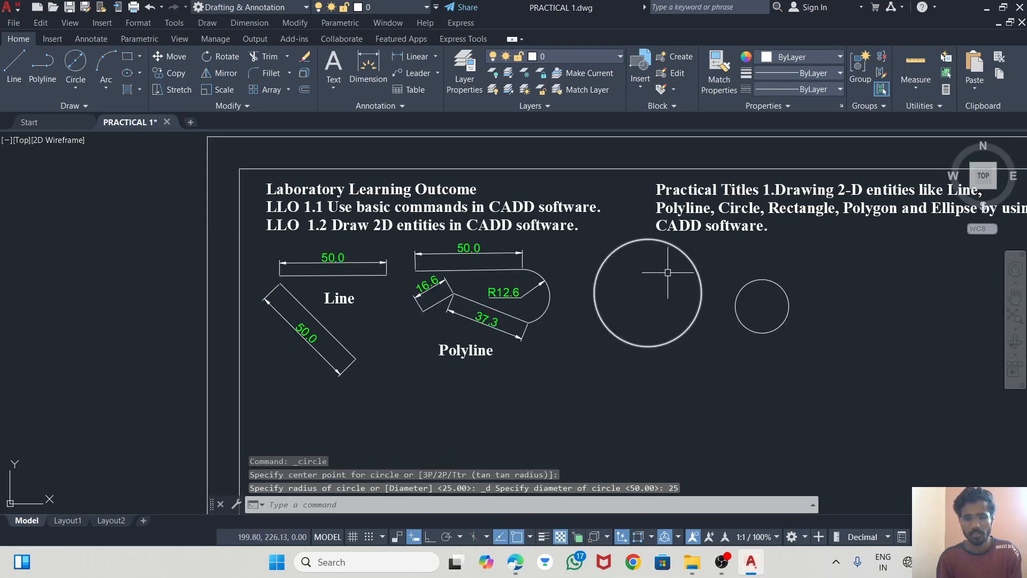
click(76, 87)
click(83, 170)
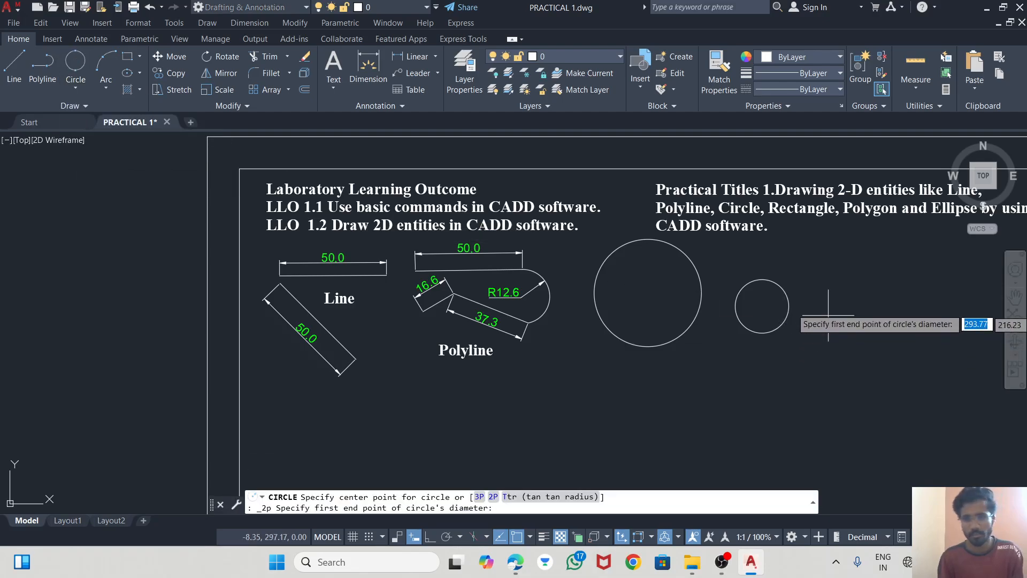
click(762, 304)
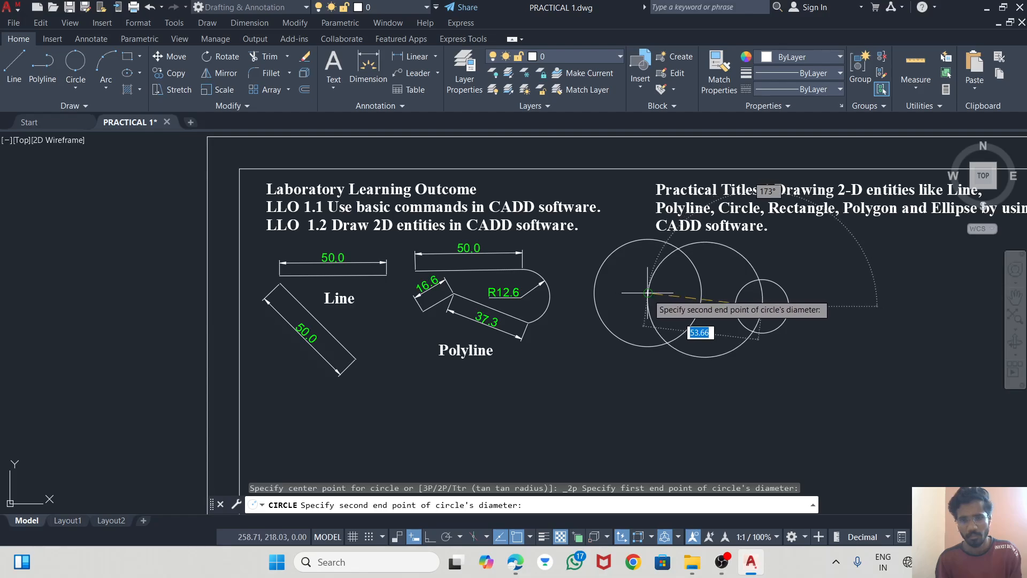
click(648, 294)
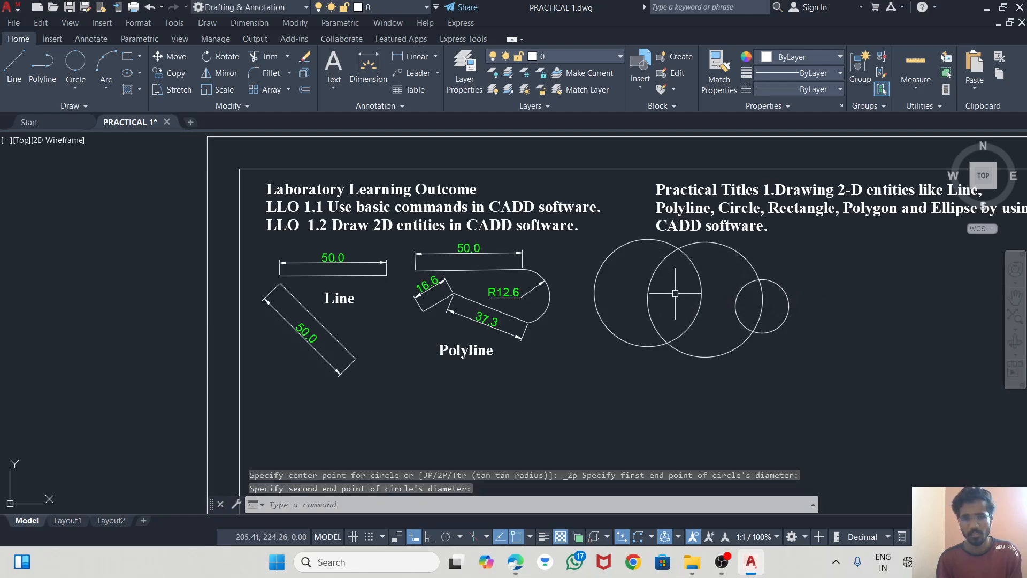
- Draw a 3-point circle through the 2-point circle's upper intersections with the small and large circles and through its center
click(75, 85)
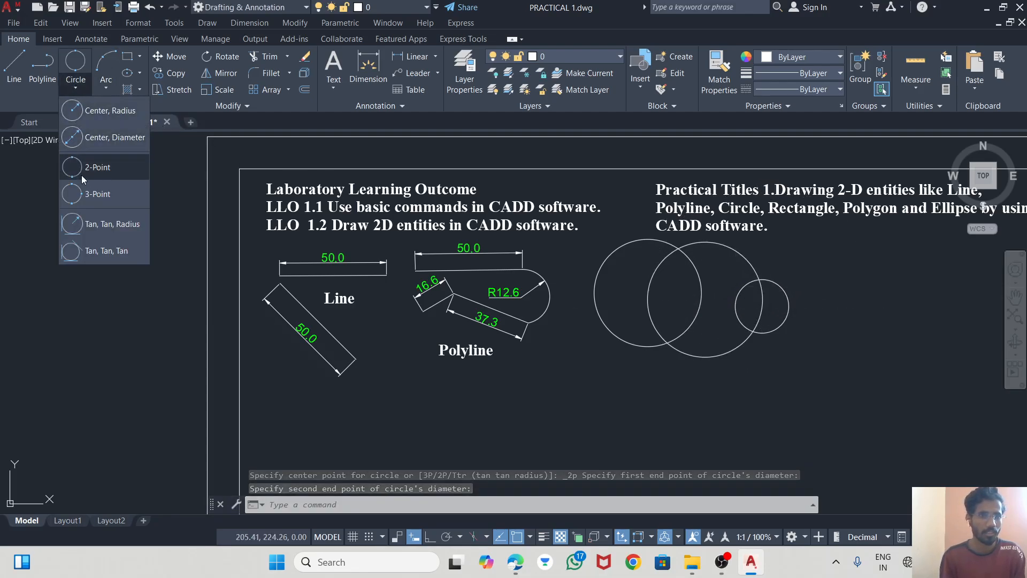
click(86, 194)
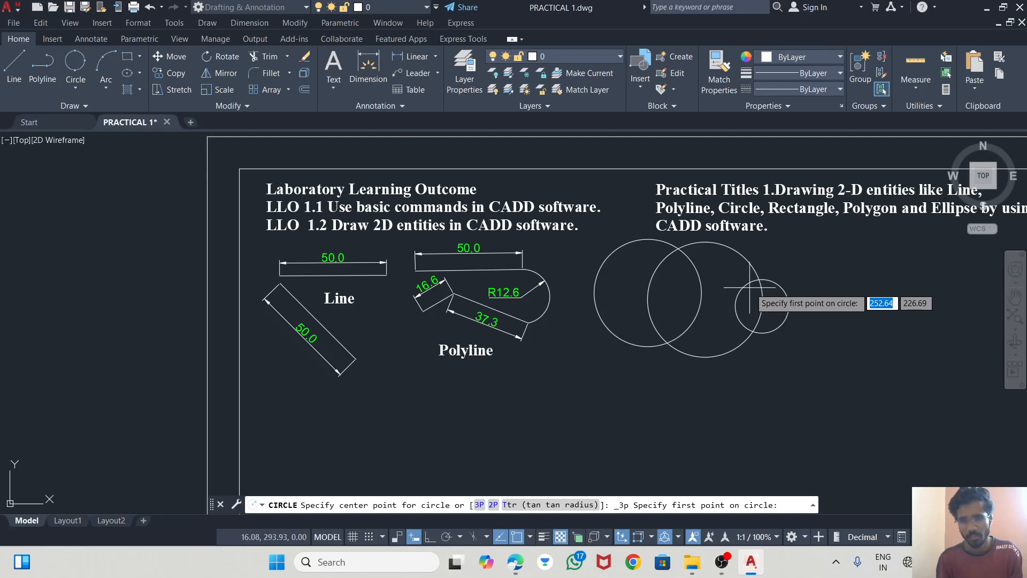
click(758, 278)
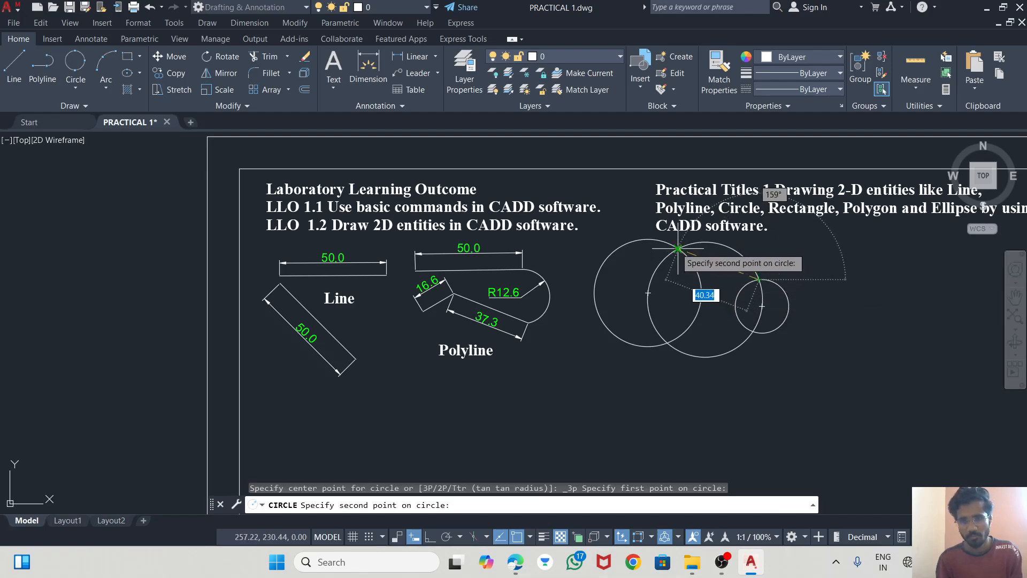
click(678, 248)
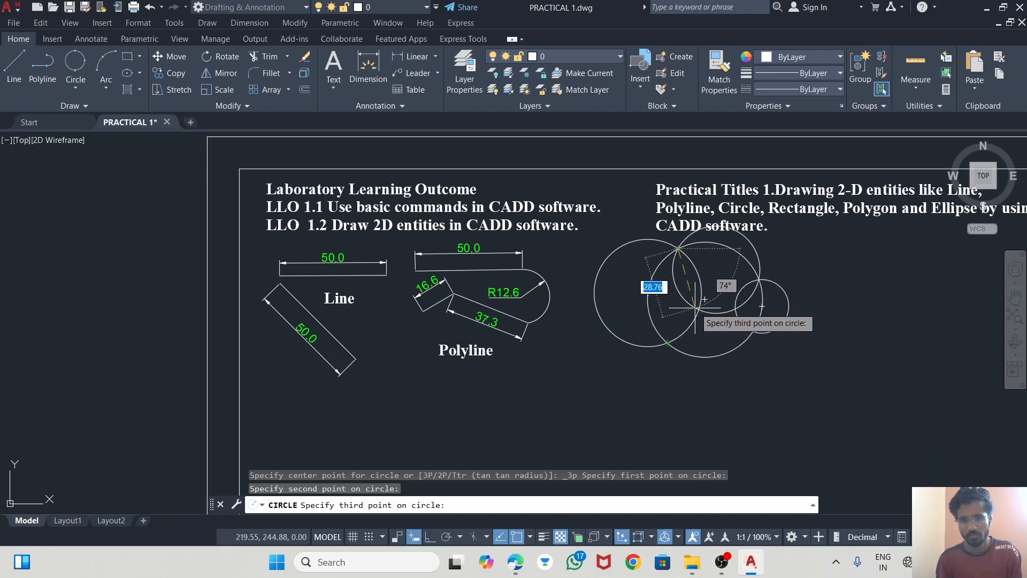
click(702, 300)
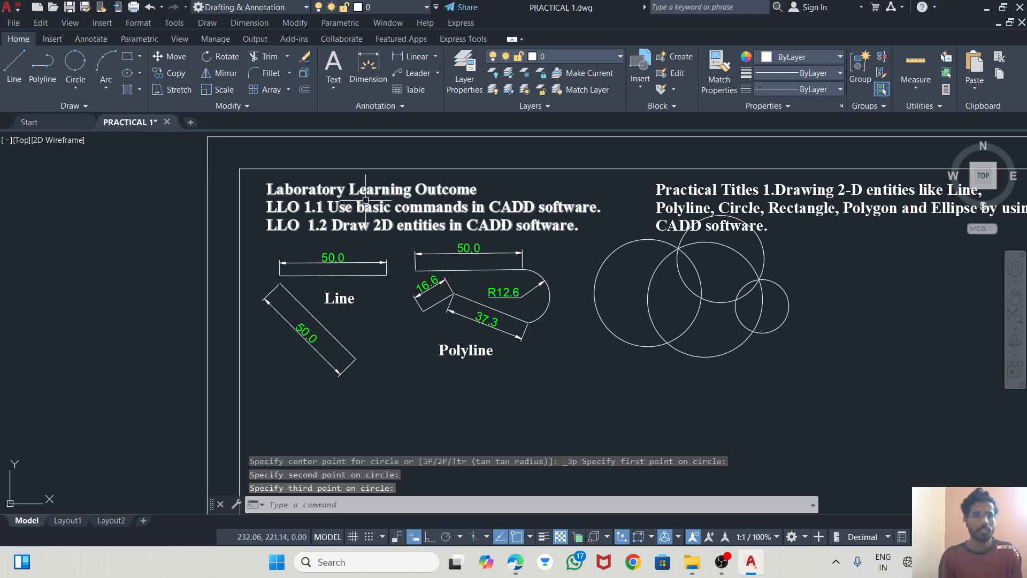
- Draw a Tan, Tan, Radius circle of radius 20 tangent to the undersides of the radius-25 circle and the 2-point circle
click(79, 85)
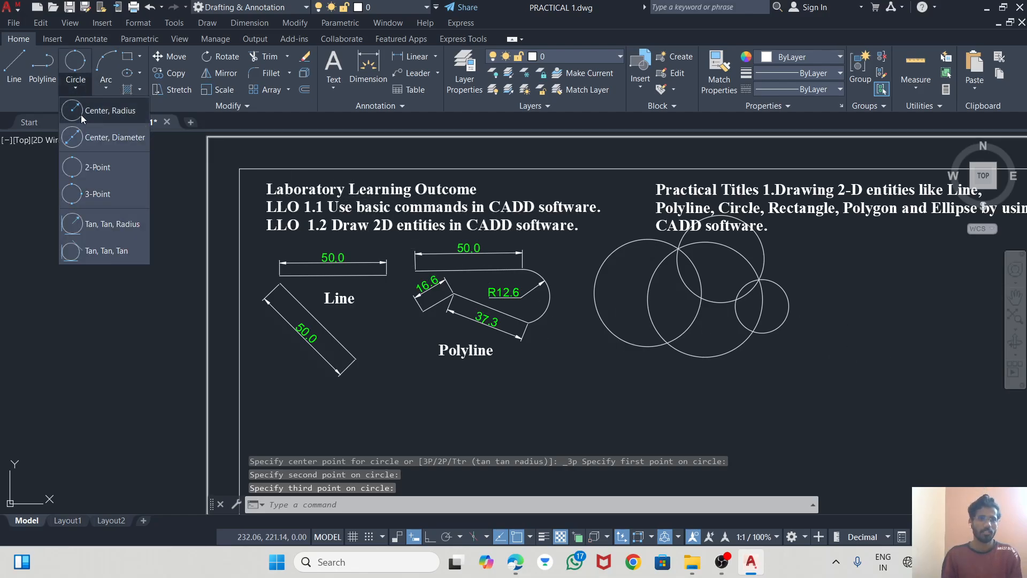
click(104, 224)
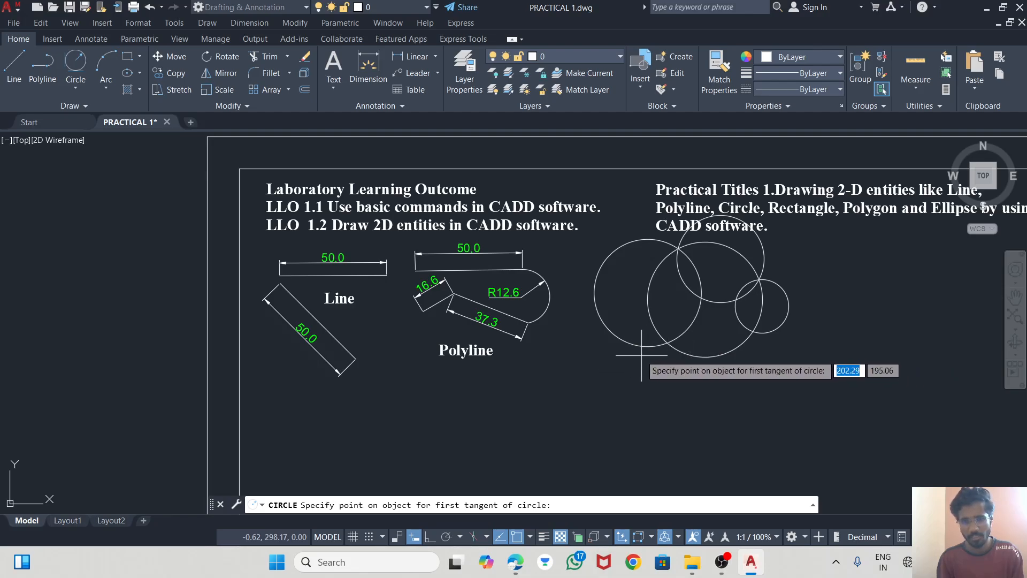
click(640, 346)
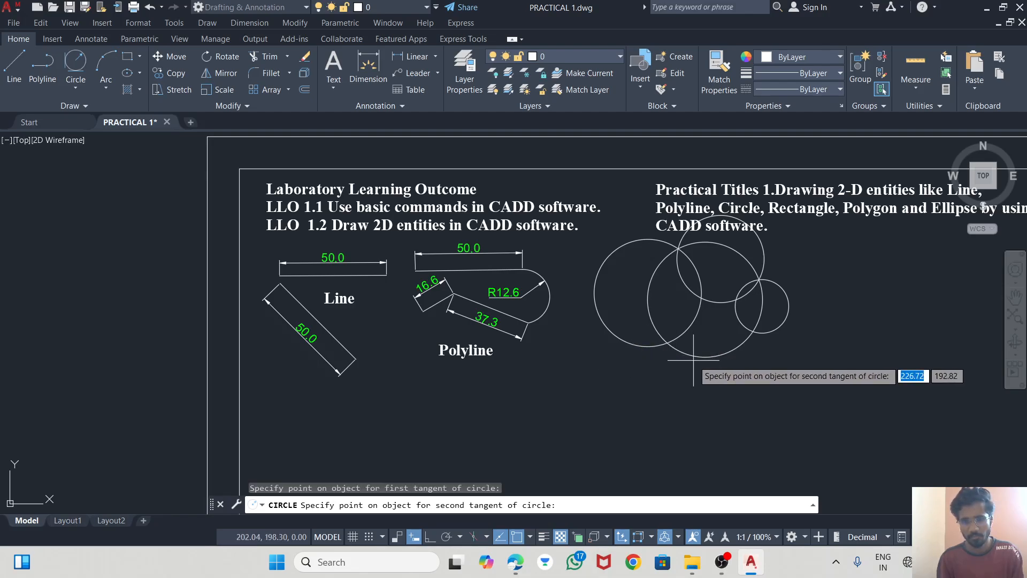
click(694, 355)
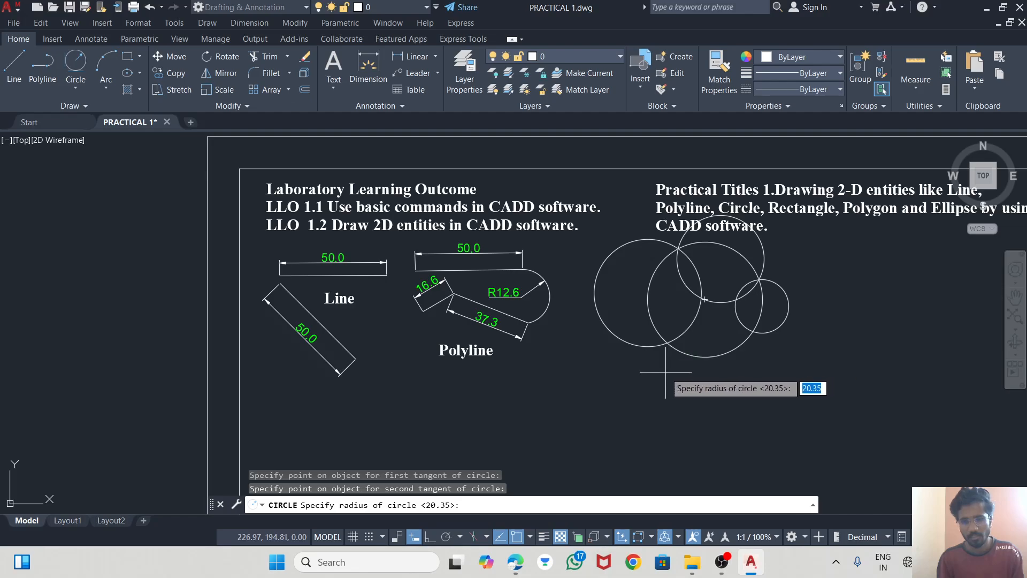
key(Return)
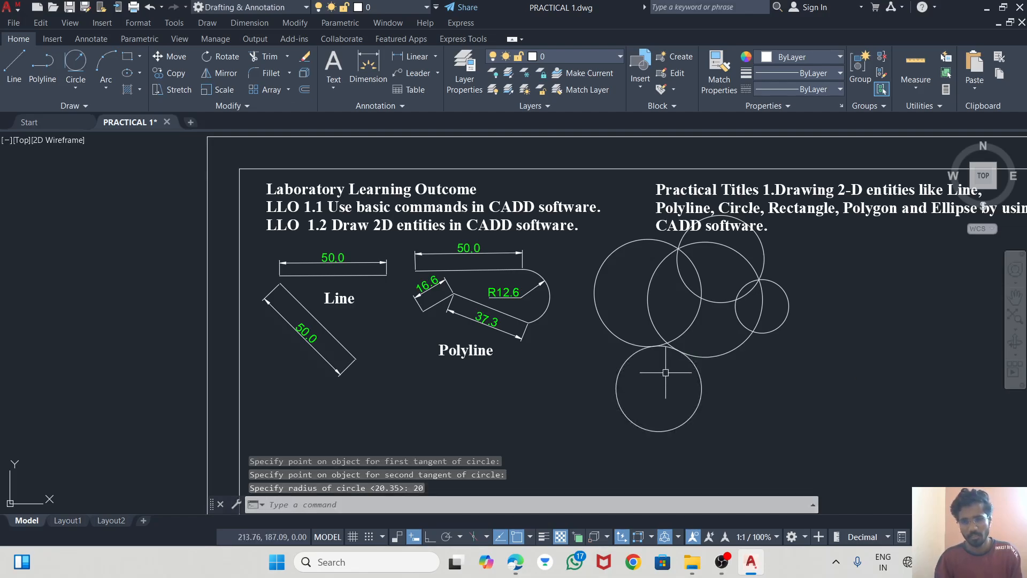
- Draw a Tan, Tan, Tan circle in the small gap between the radius-25 circle, the 2-point circle and the radius-20 circle
click(76, 81)
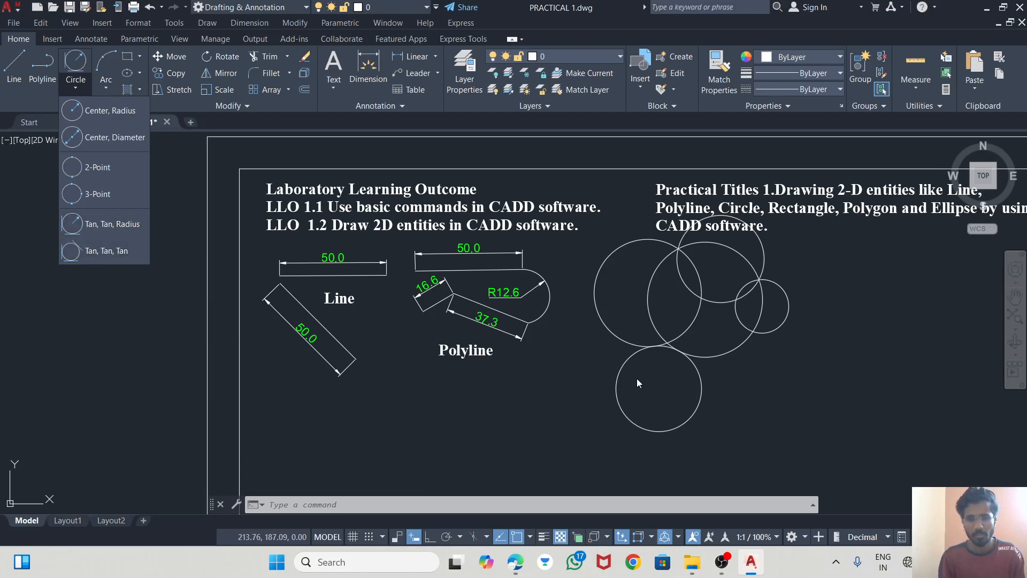
scroll(665, 355, up, 4)
scroll(666, 355, up, 5)
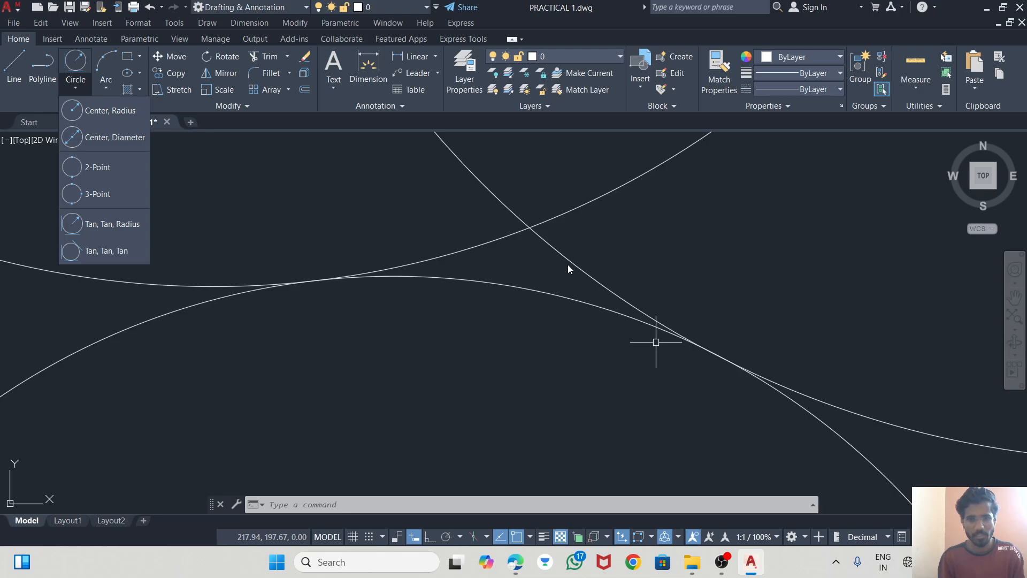
click(80, 249)
click(471, 249)
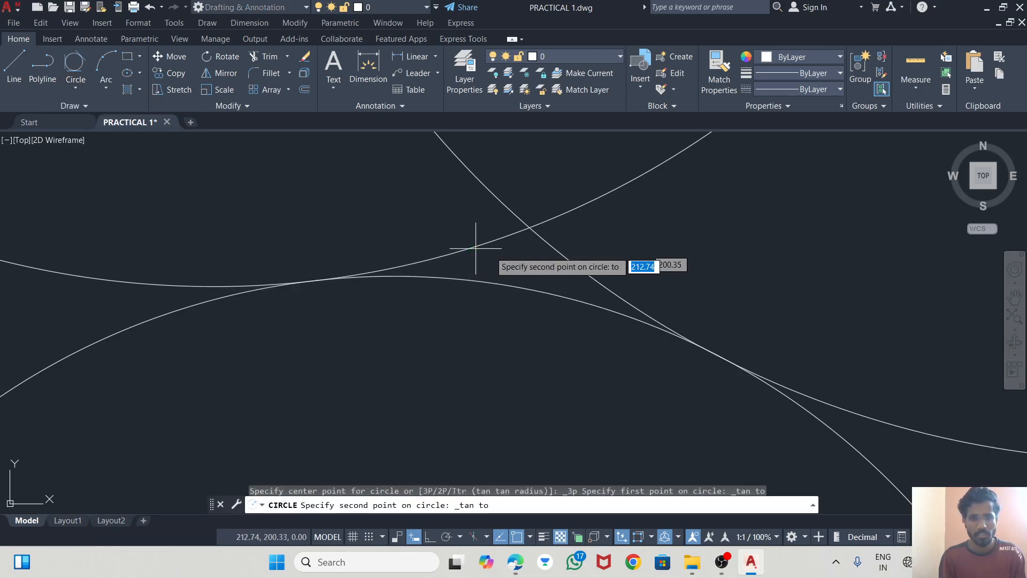
click(573, 271)
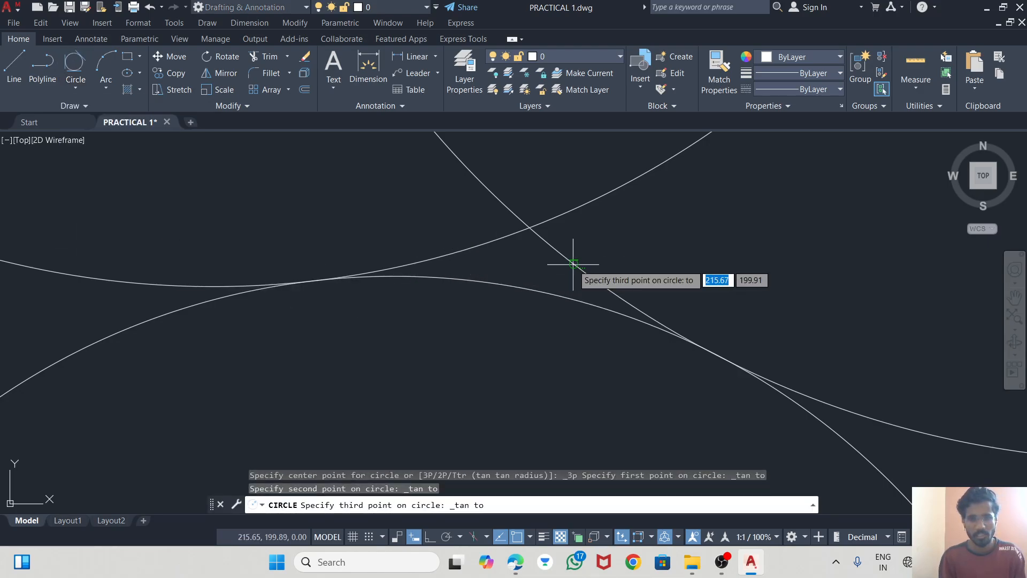
click(509, 283)
scroll(520, 236, up, 6)
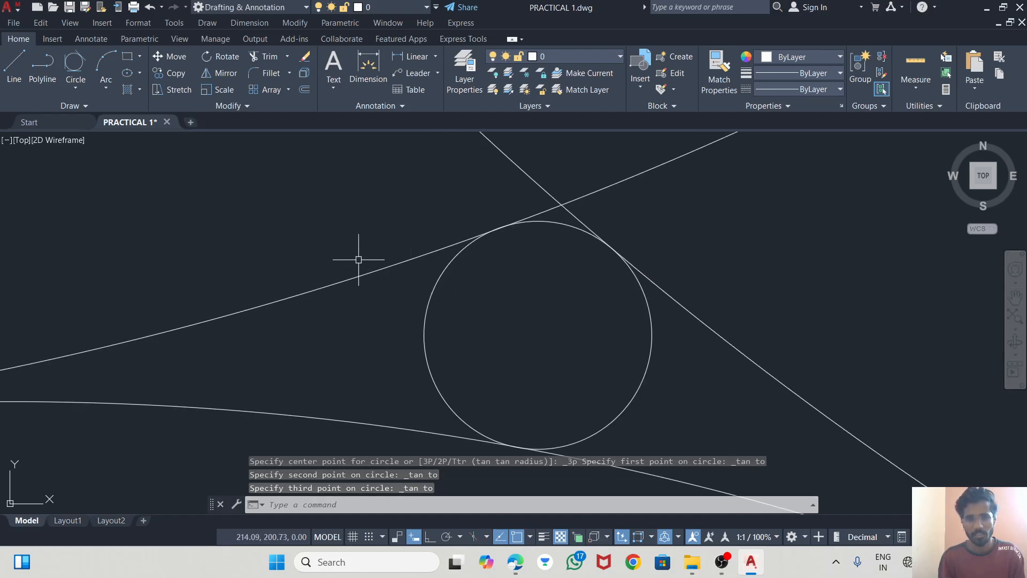
- Delete the 2-point circle, the small circle, the 3-point circle and the radius-20 Tan, Tan, Radius circle
scroll(549, 271, down, 10)
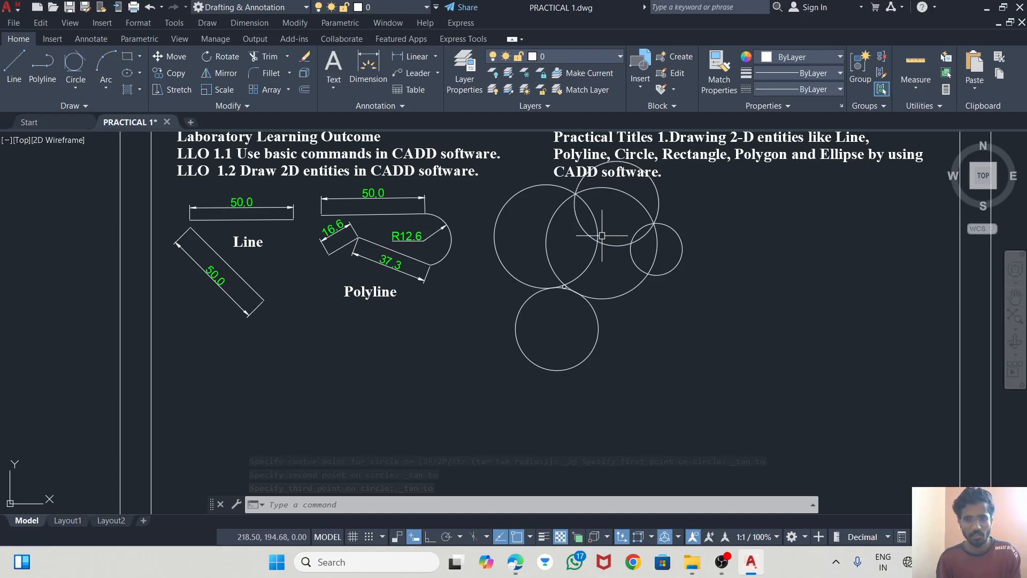
click(594, 188)
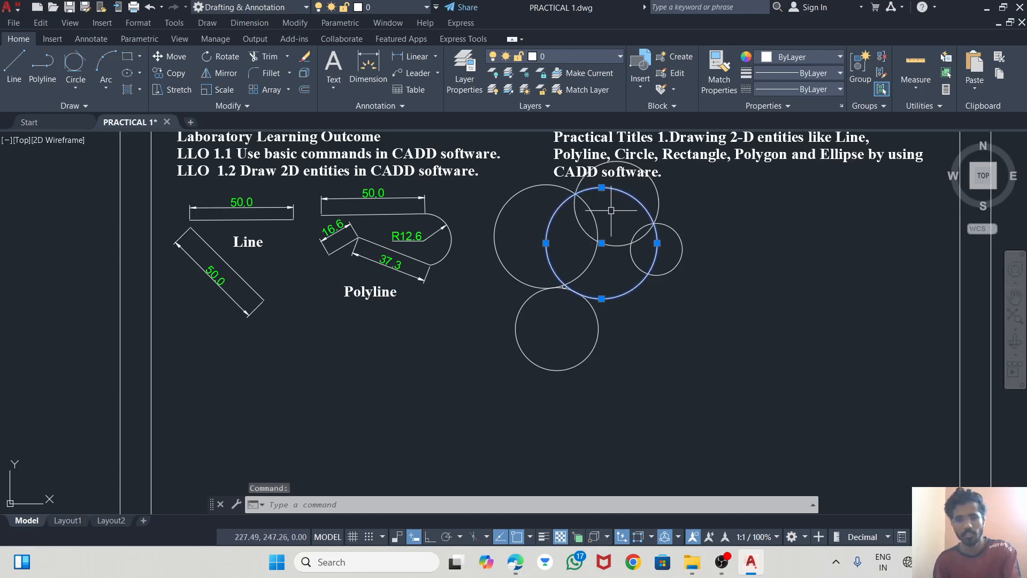
key(Delete)
click(677, 266)
key(Delete)
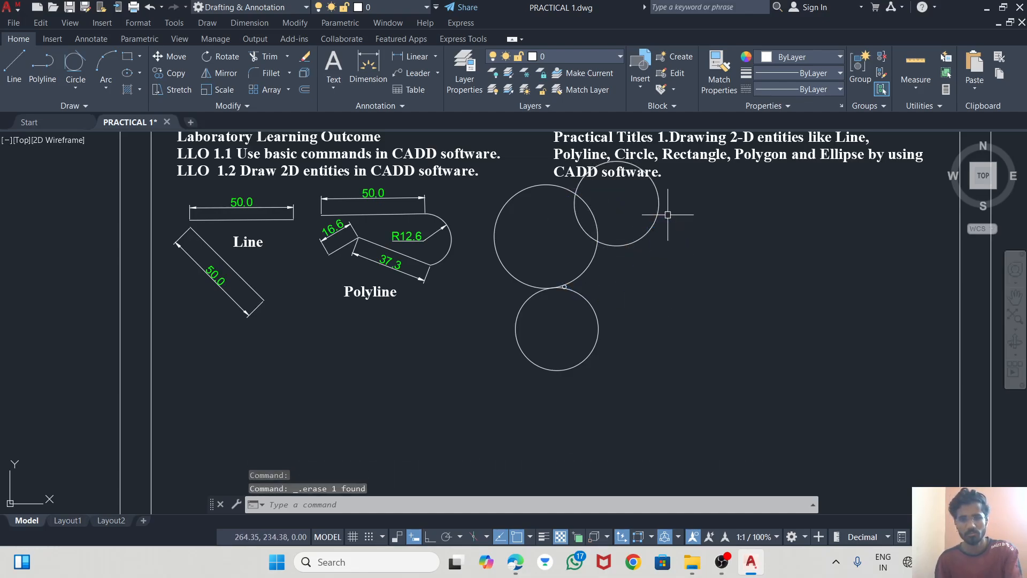
click(659, 203)
key(Delete)
click(600, 309)
key(Delete)
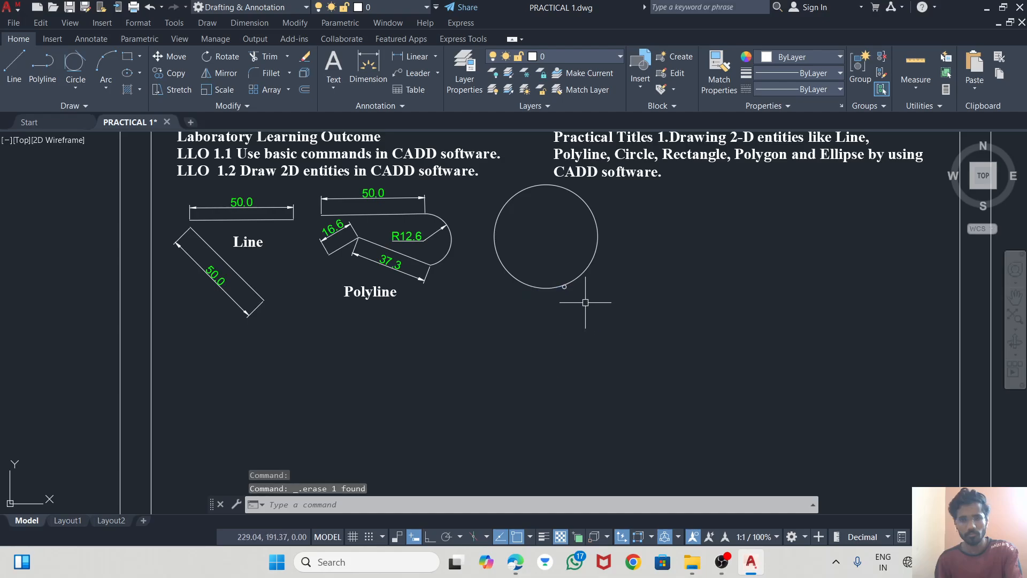
- Delete the tiny Tan, Tan, Tan circle beneath the radius-25 circle
scroll(566, 288, up, 5)
click(564, 269)
key(Delete)
scroll(649, 270, down, 5)
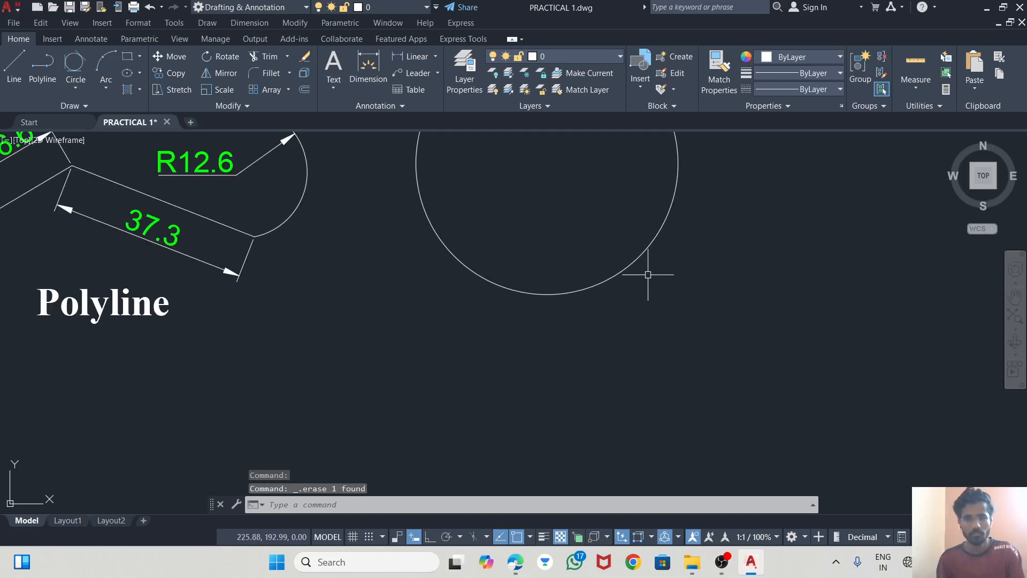
- Move the radius-25 circle by its center slightly to the right and down, away from the title text
click(650, 200)
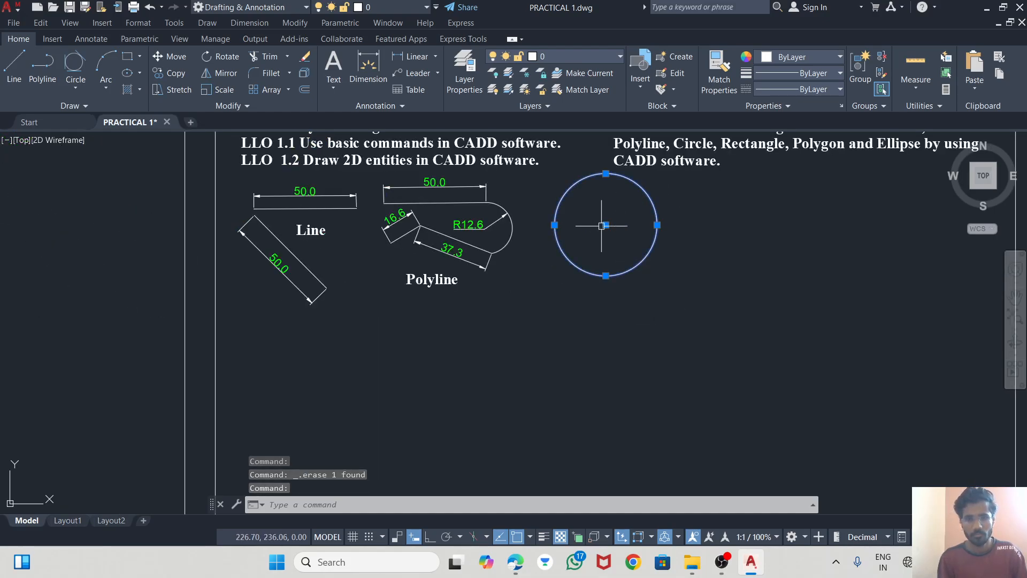
click(606, 225)
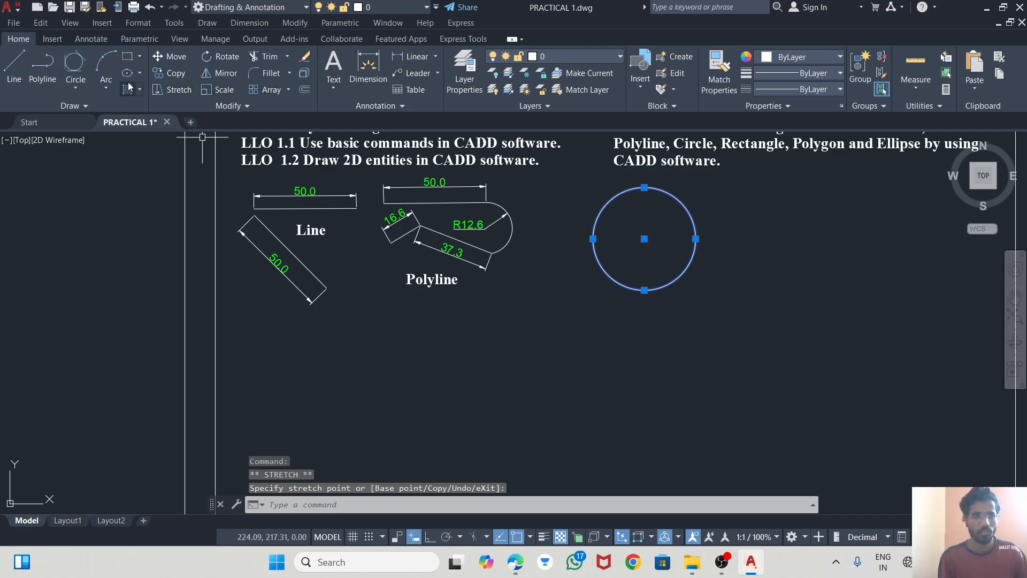
click(74, 81)
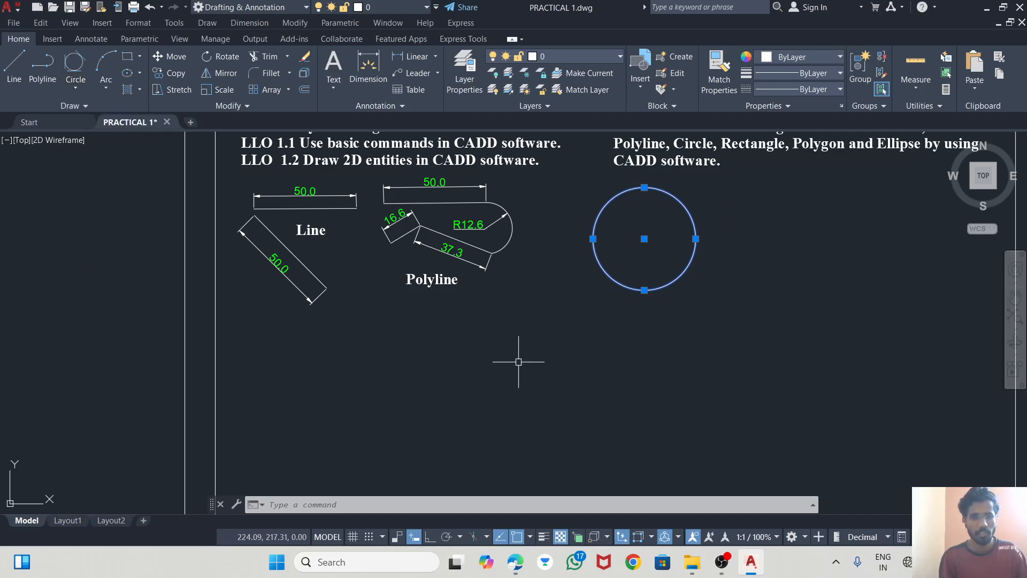
- Copy the Polyline label together with the selected circle, placing the label copy centered below the original circle
click(433, 281)
key(ctrl+c)
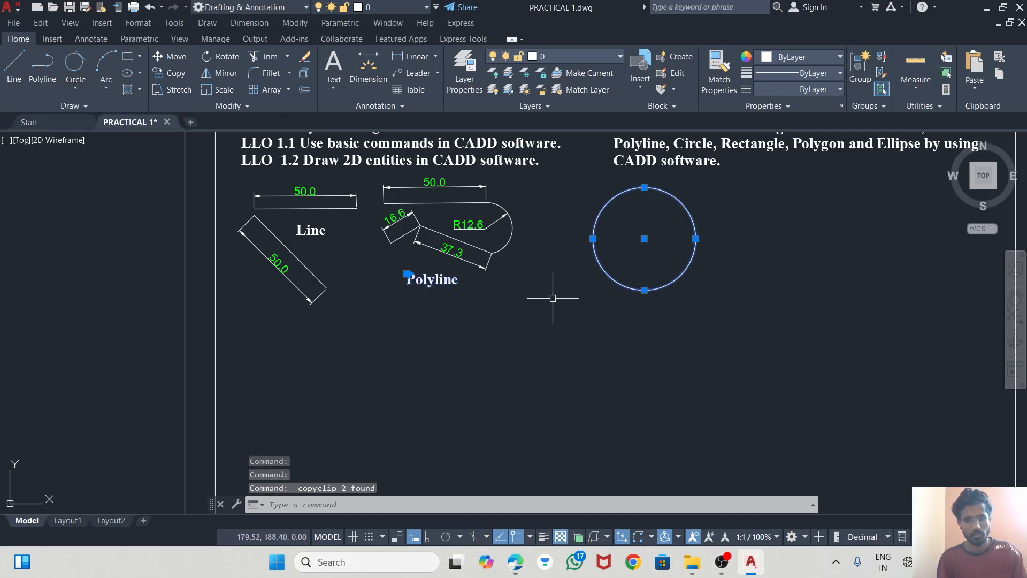
click(624, 328)
key(ctrl+v)
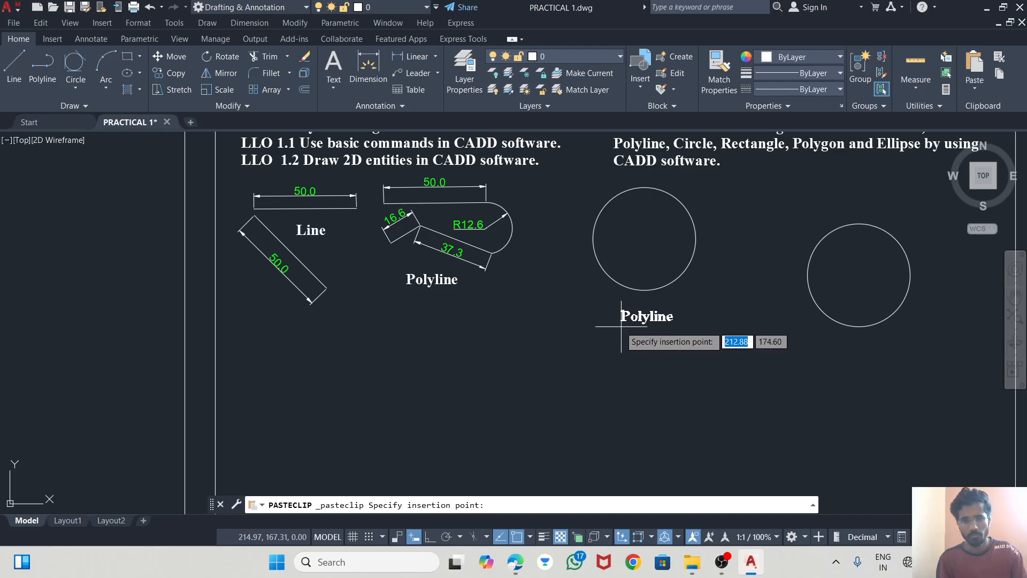
click(621, 326)
- Delete the duplicate circle pasted along with the label and change the copied label's text to Circle
click(816, 280)
click(808, 280)
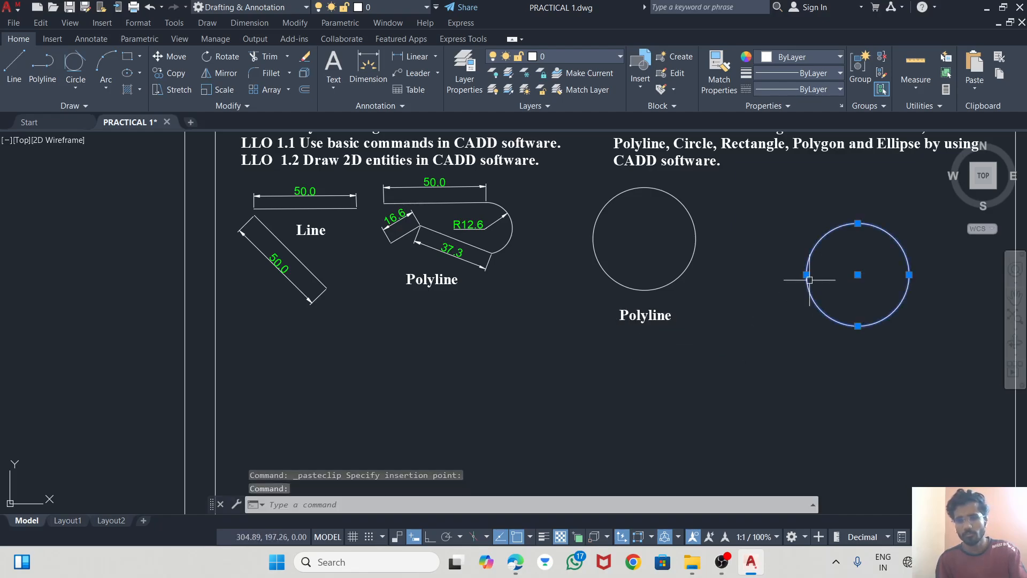
key(Delete)
double_click(657, 314)
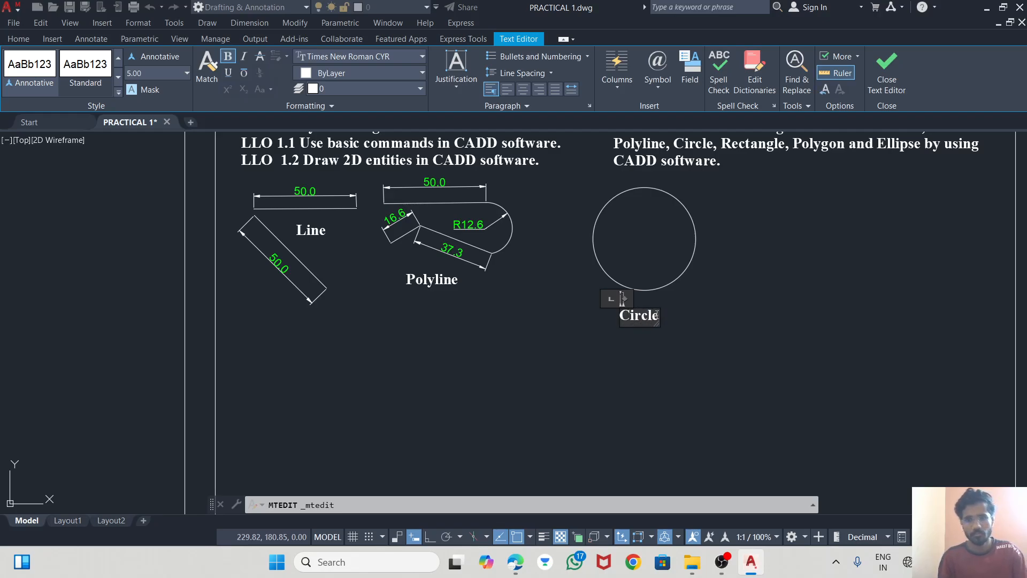
click(780, 323)
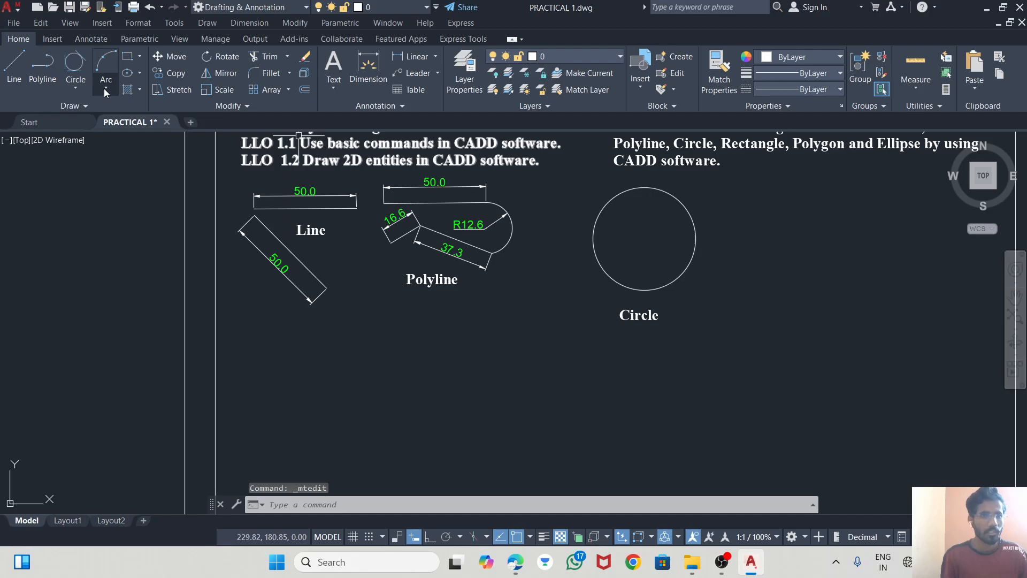
- Draw a three-point arc to the right of the circle, opening downward, with its second point 50 from the start
click(105, 93)
click(711, 241)
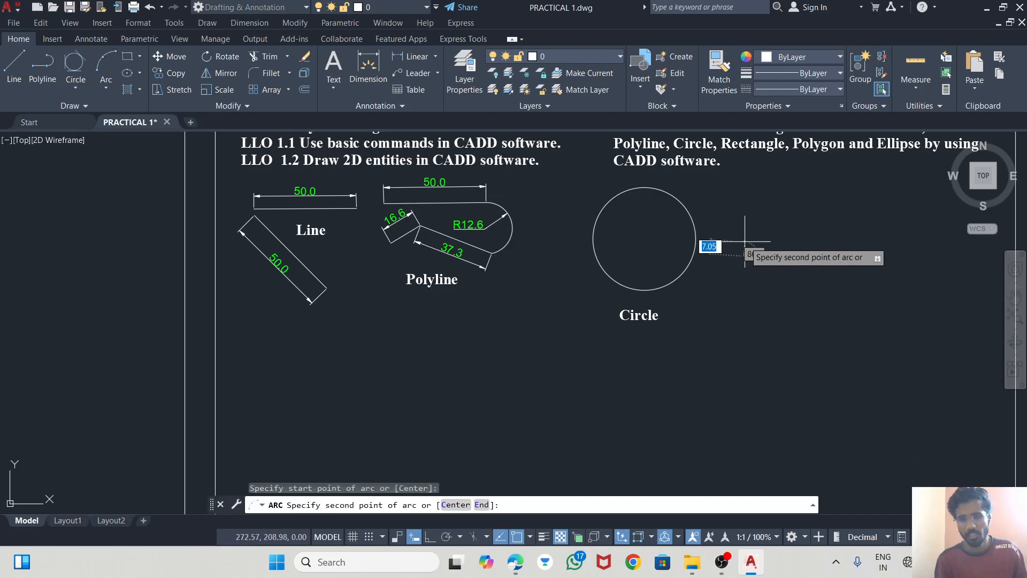
scroll(742, 266, down, 2)
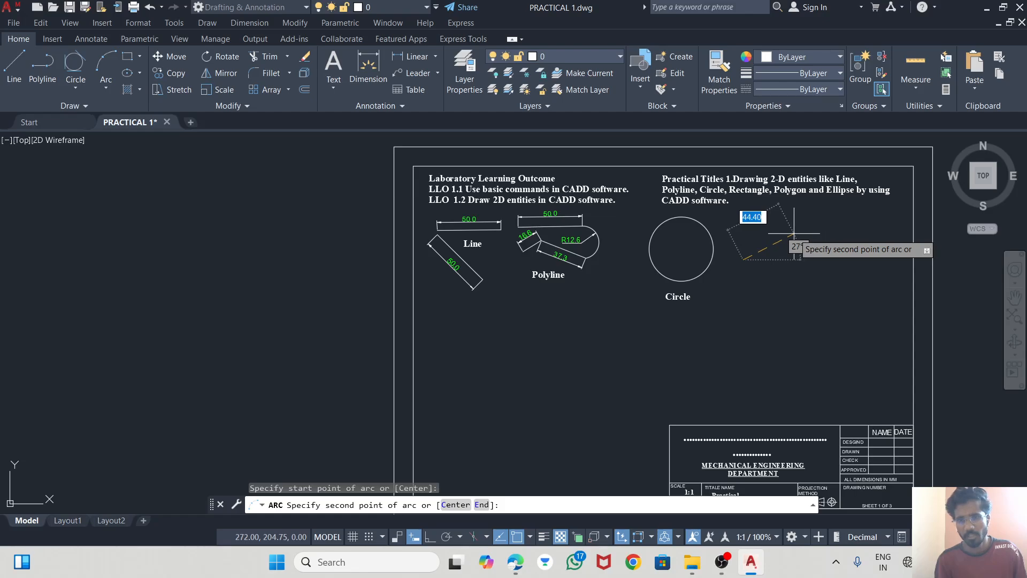
key(Return)
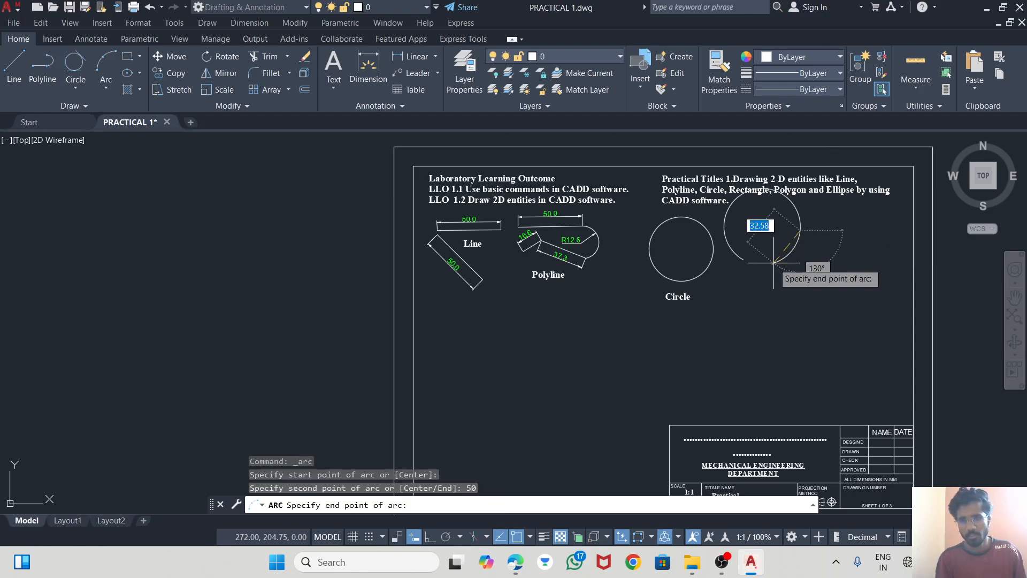
click(809, 258)
scroll(811, 240, up, 2)
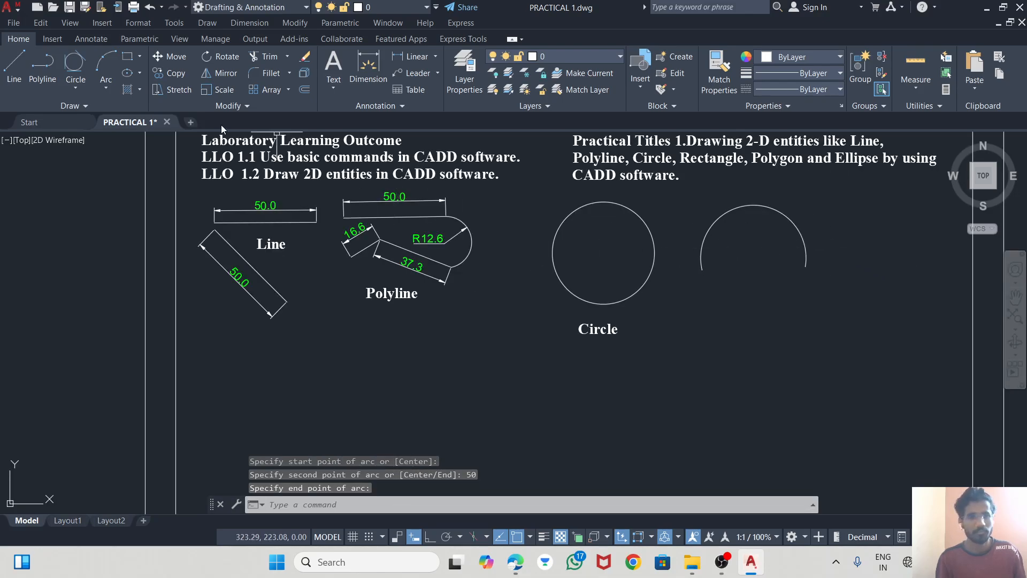
- Copy the Circle label and place the copy below the arc
click(605, 335)
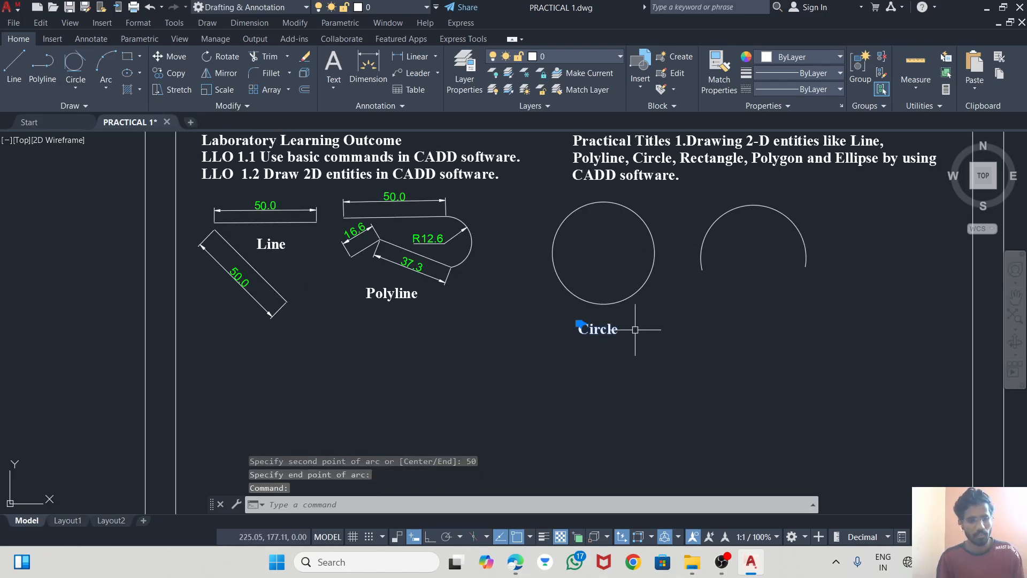
key(ctrl+c)
key(ctrl+v)
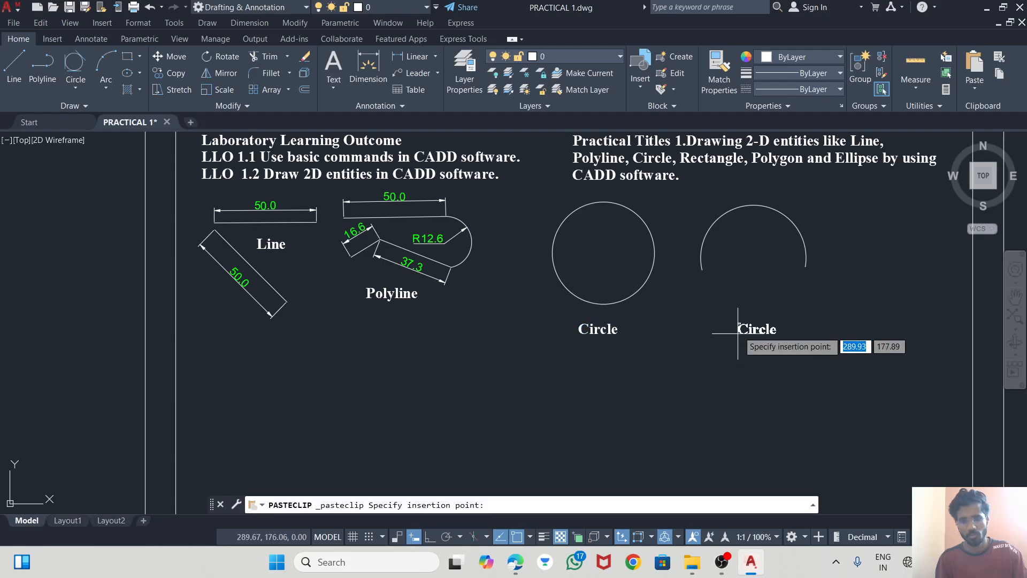
click(748, 305)
- Change the text of the label below the arc to Arc
double_click(749, 304)
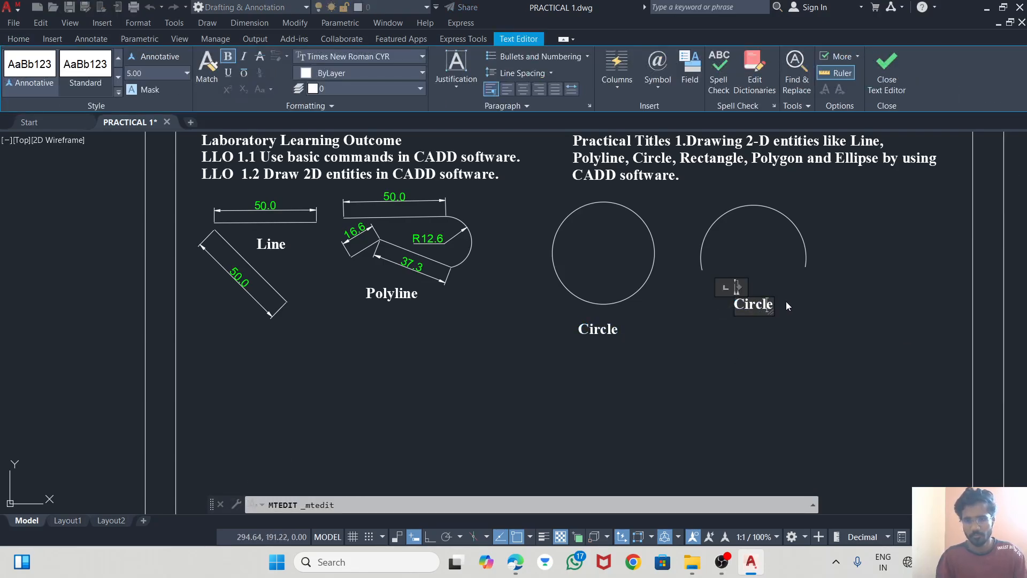
key(BackSpace)
key(BackSpace)
key(BackSpace)
key(BackSpace)
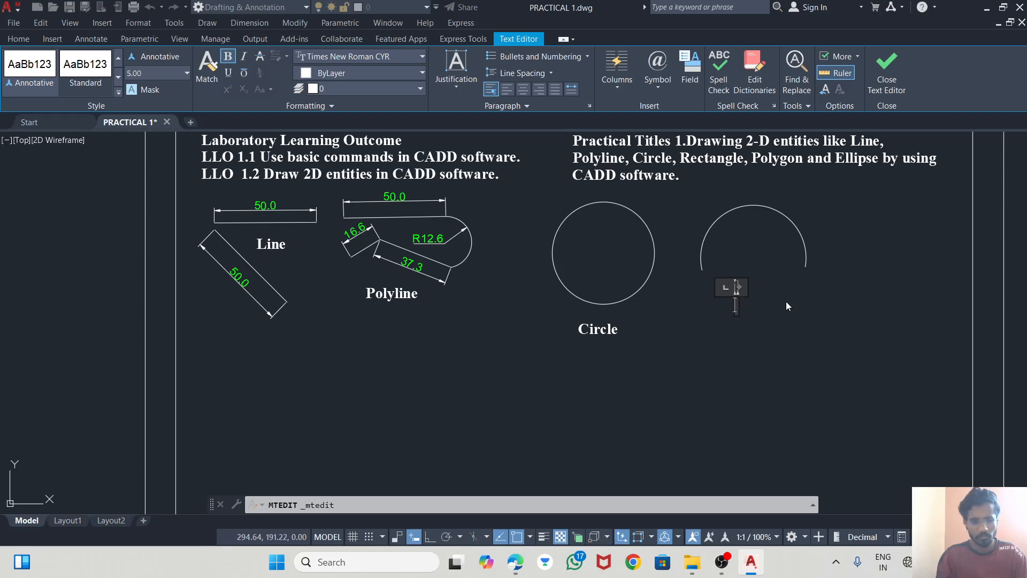
text(r)
key(BackSpace)
text(ar)
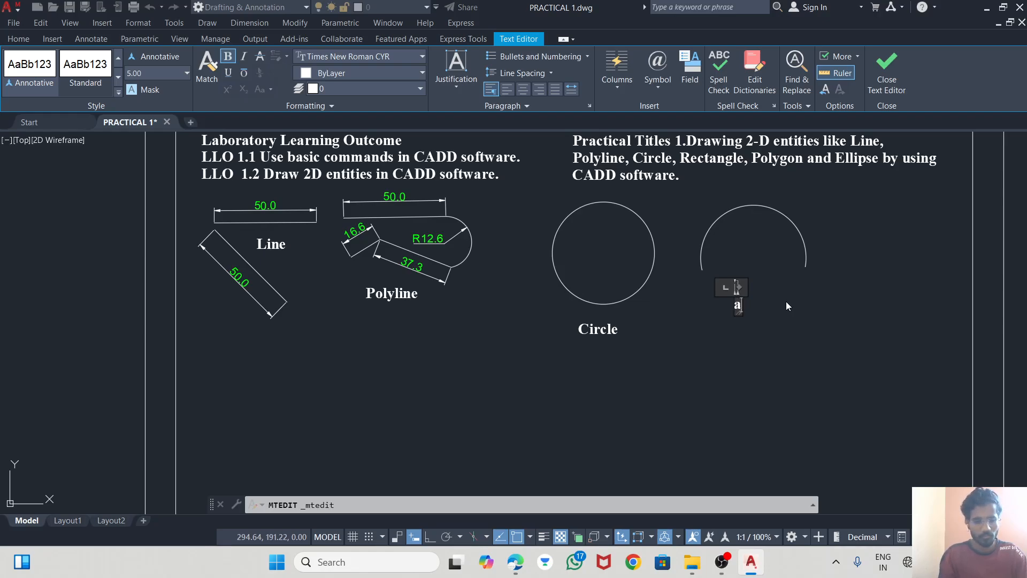
key(BackSpace)
key(BackSpace)
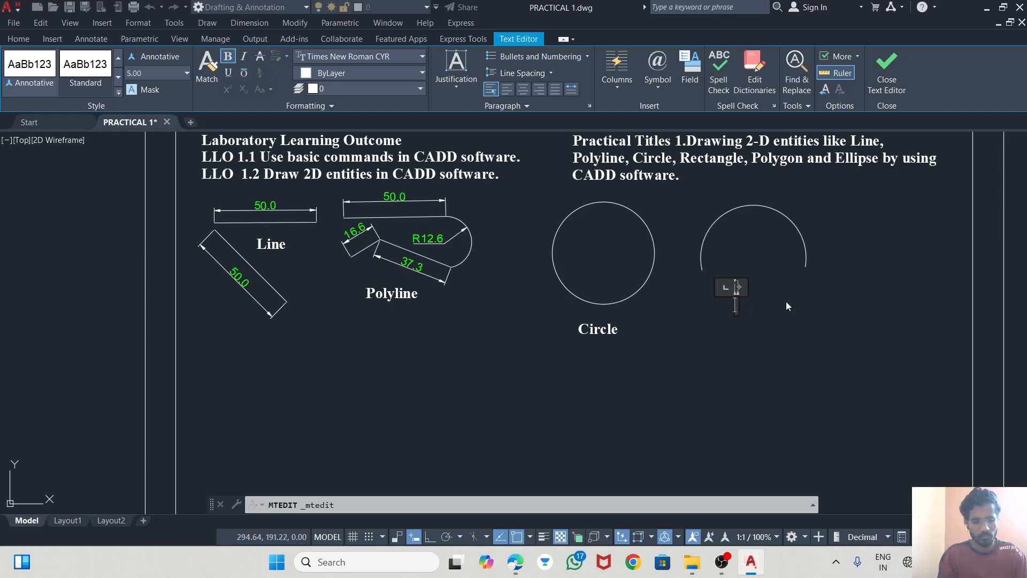
text(Arc)
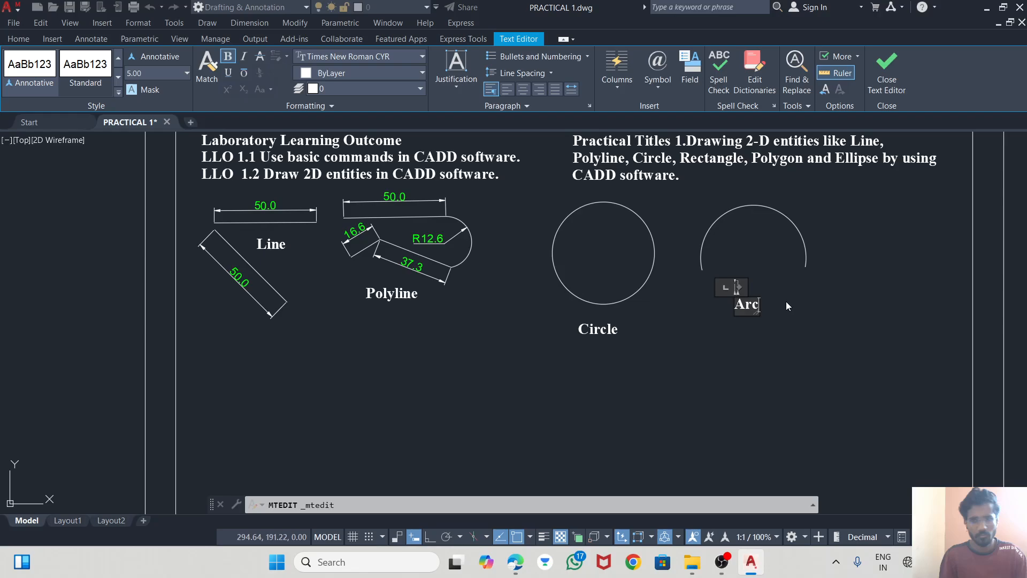
click(828, 369)
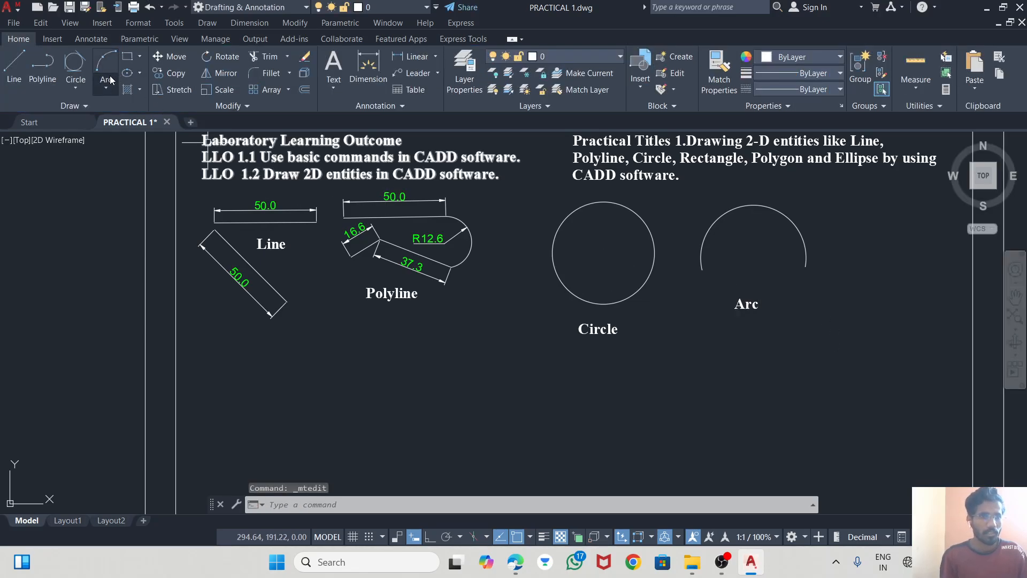
- Draw a 50 by 50 rectangle in the empty area below the Line example
click(139, 58)
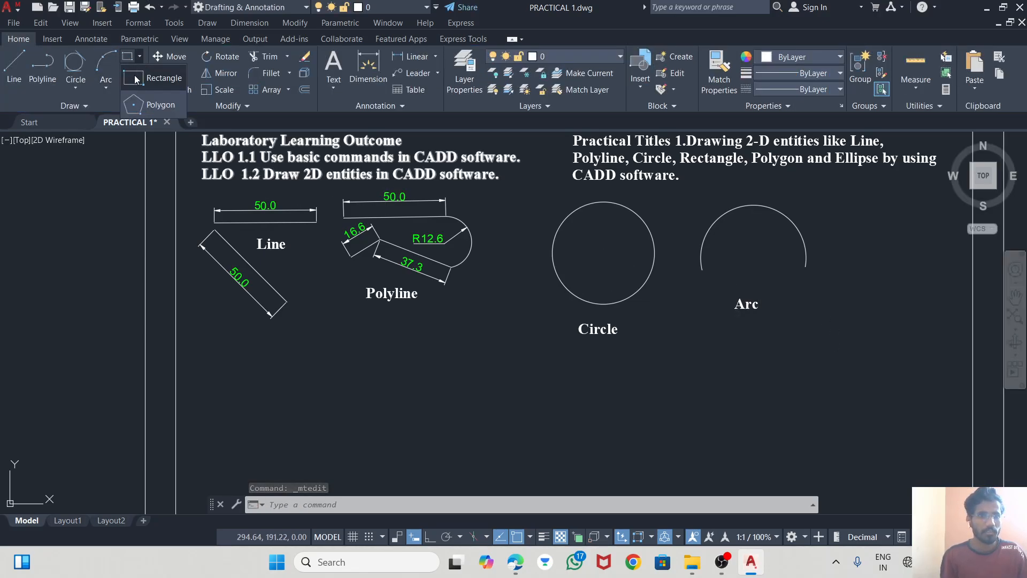
click(150, 75)
scroll(826, 294, down, 2)
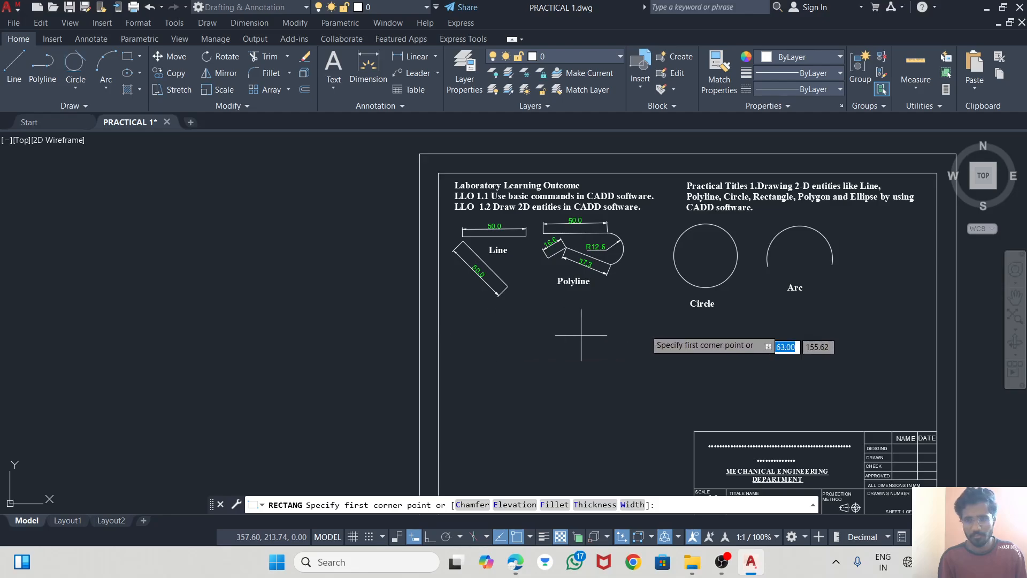
click(476, 333)
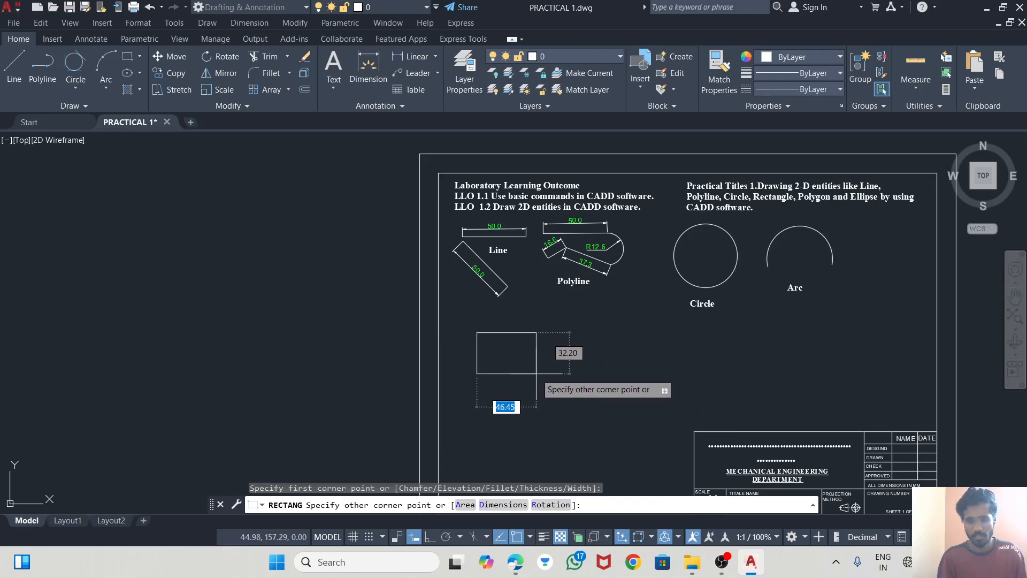
key(Tab)
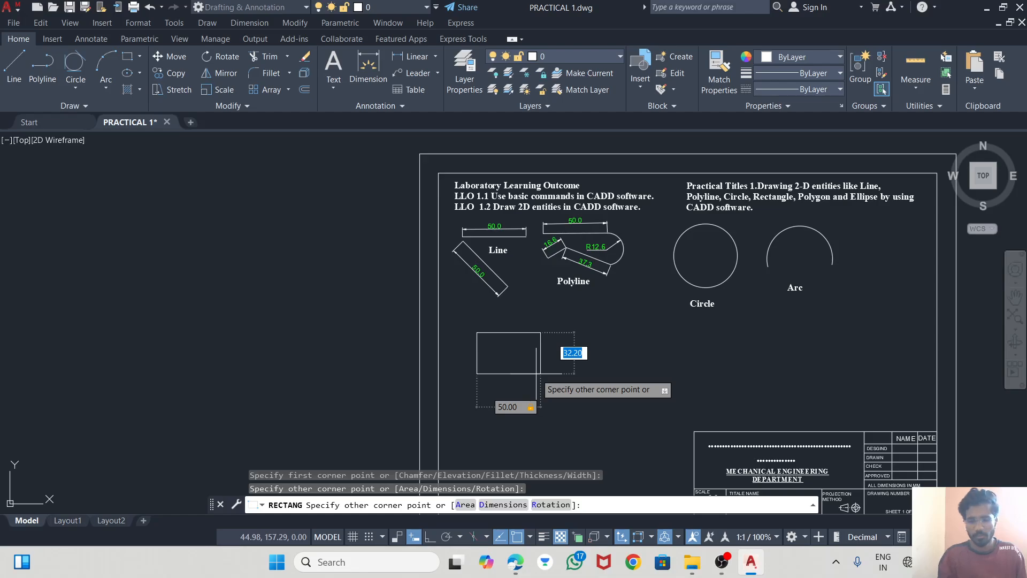
text(50)
key(Return)
- Draw a second rectangle 50 wide and 30 high to the right of the 50 by 50 square
scroll(547, 396, up, 2)
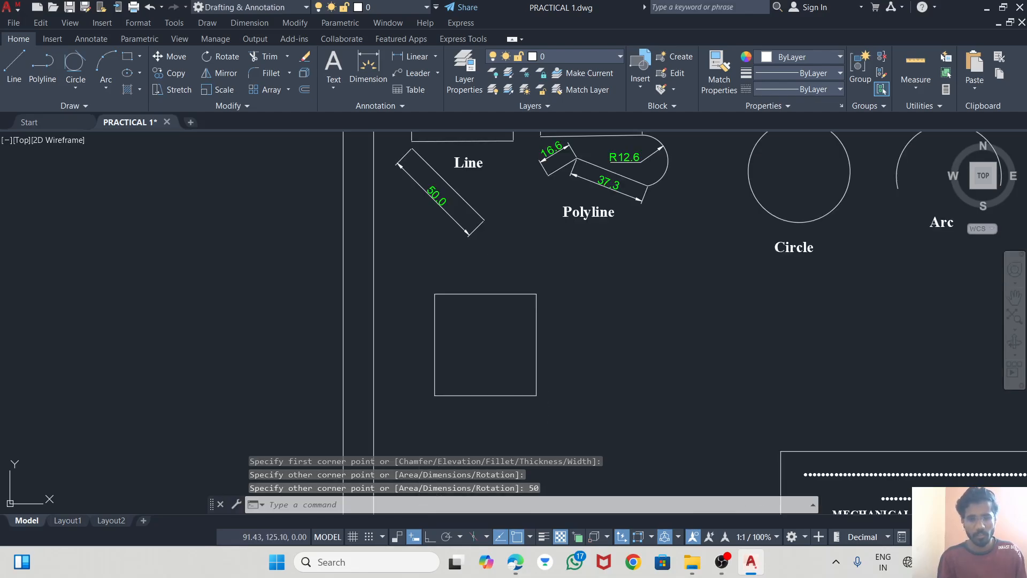
scroll(512, 368, up, 2)
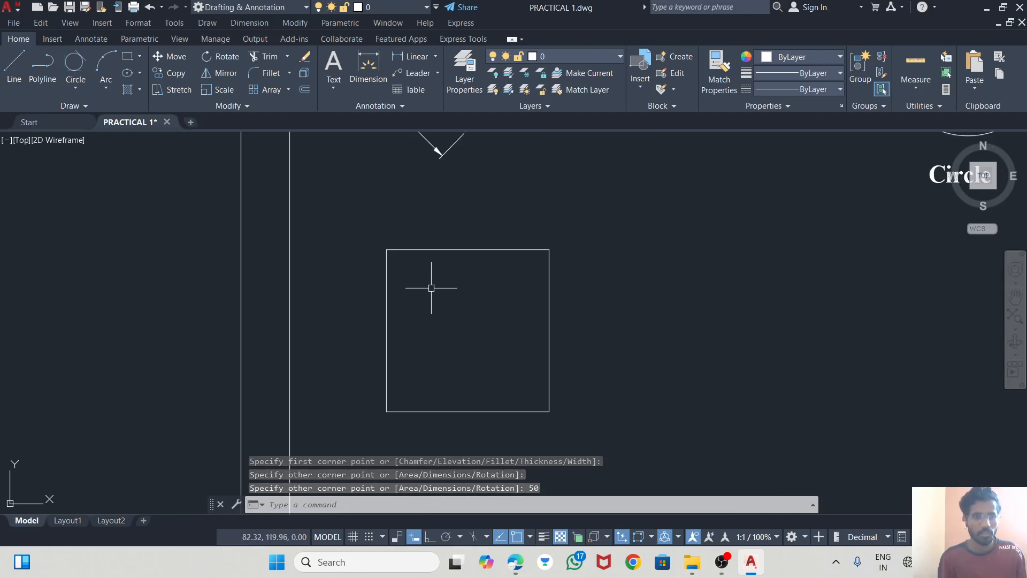
click(131, 57)
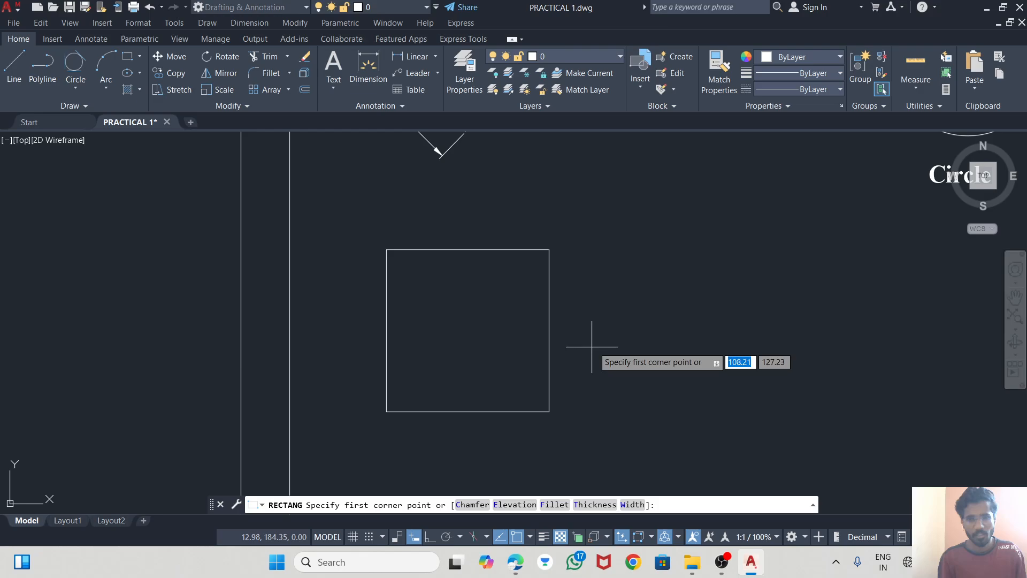
click(601, 287)
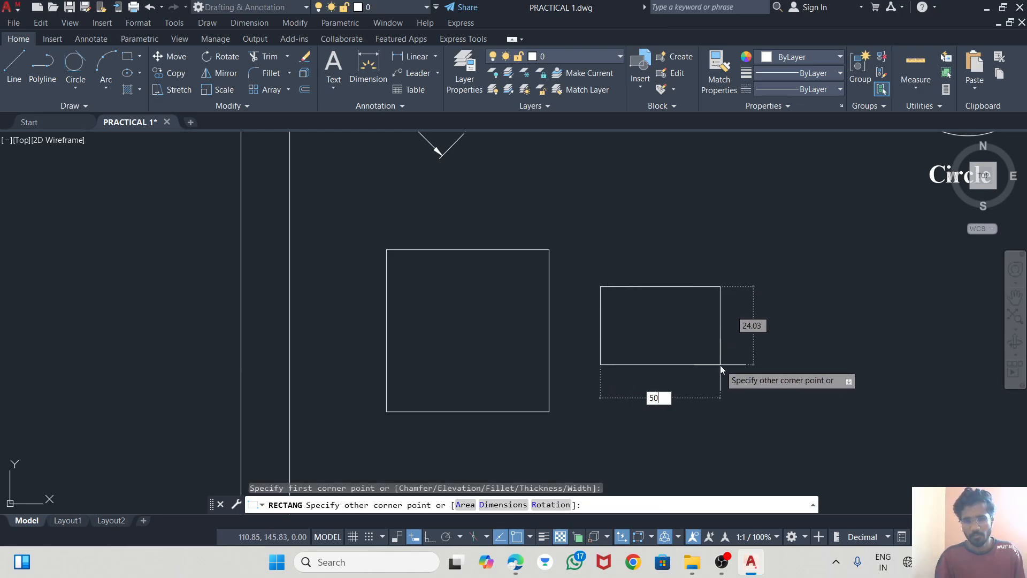
key(Tab)
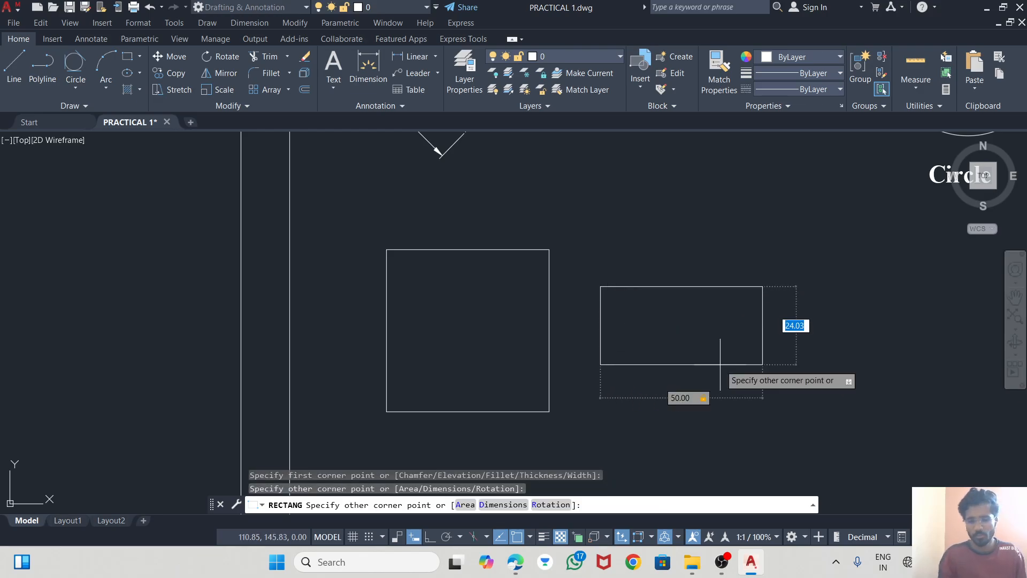
key(Return)
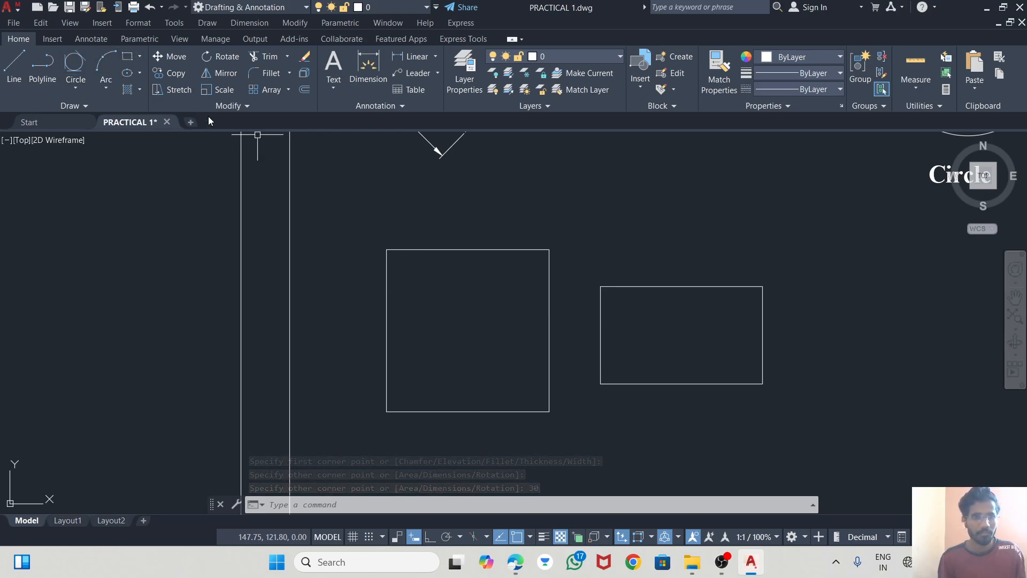
- Draw a five-sided polygon inscribed in a circle of about 27 mm radius, to the right of the 50 by 30 rectangle
click(138, 57)
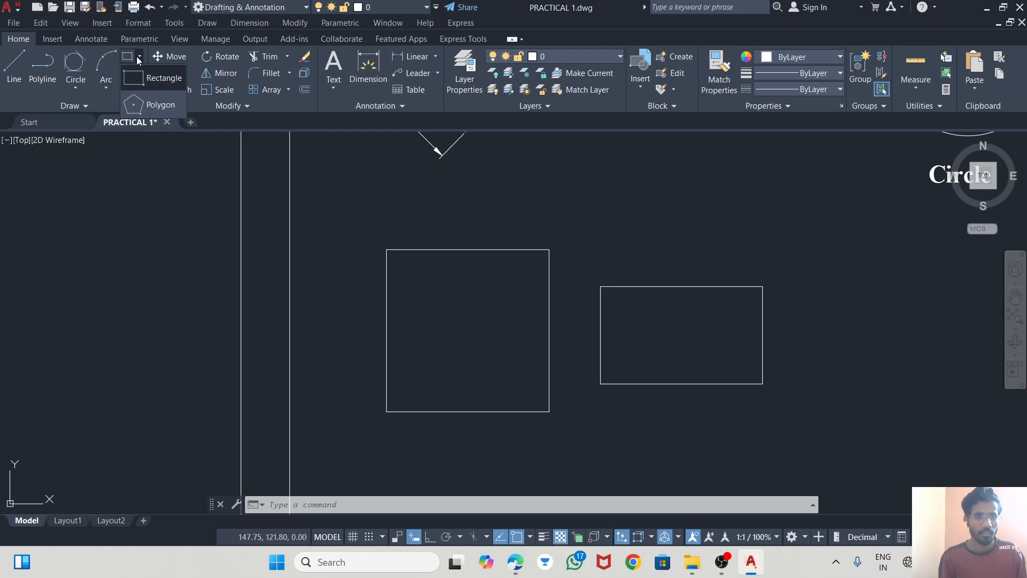
click(152, 107)
scroll(557, 233, down, 4)
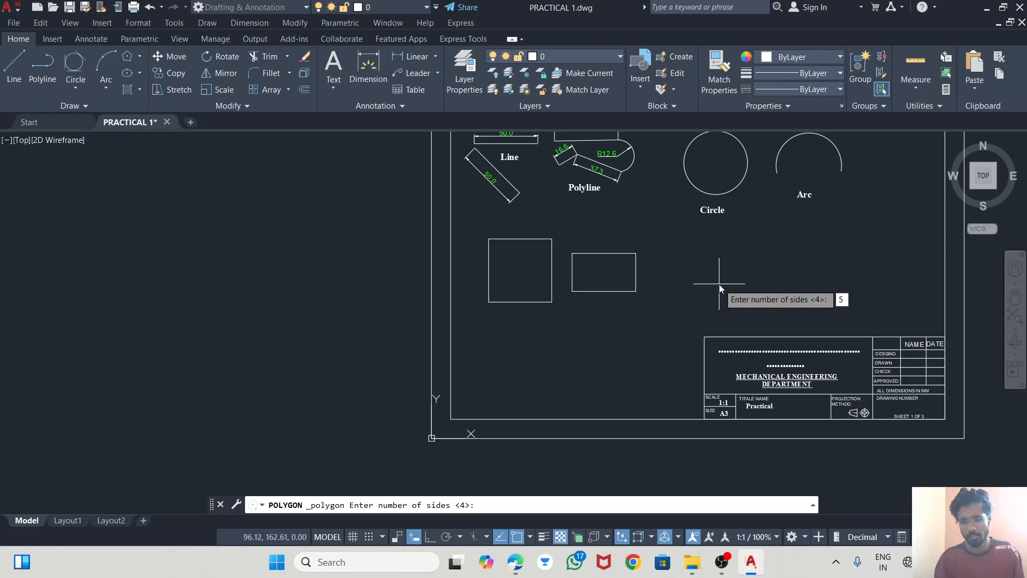
key(Return)
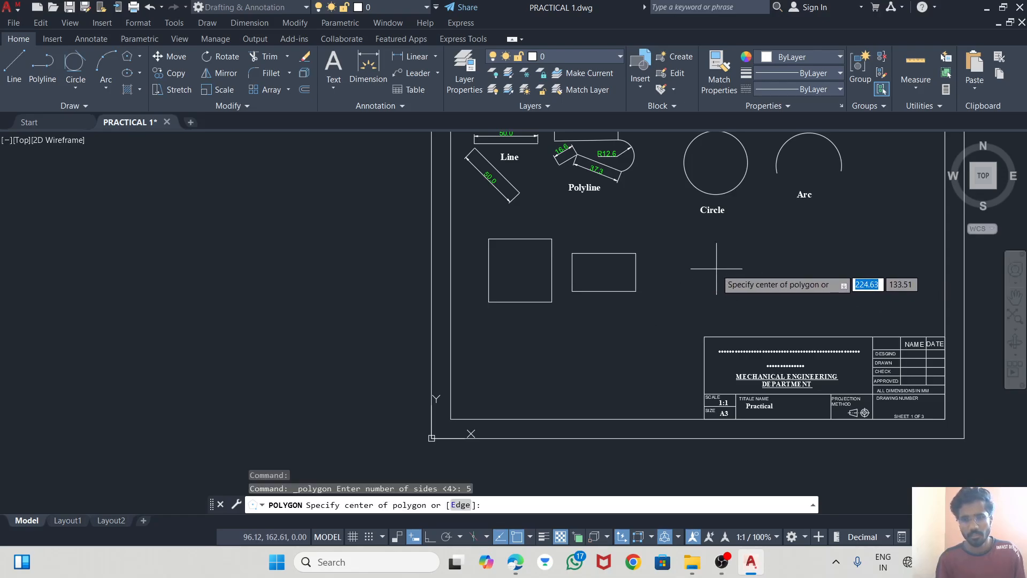
click(709, 268)
click(748, 306)
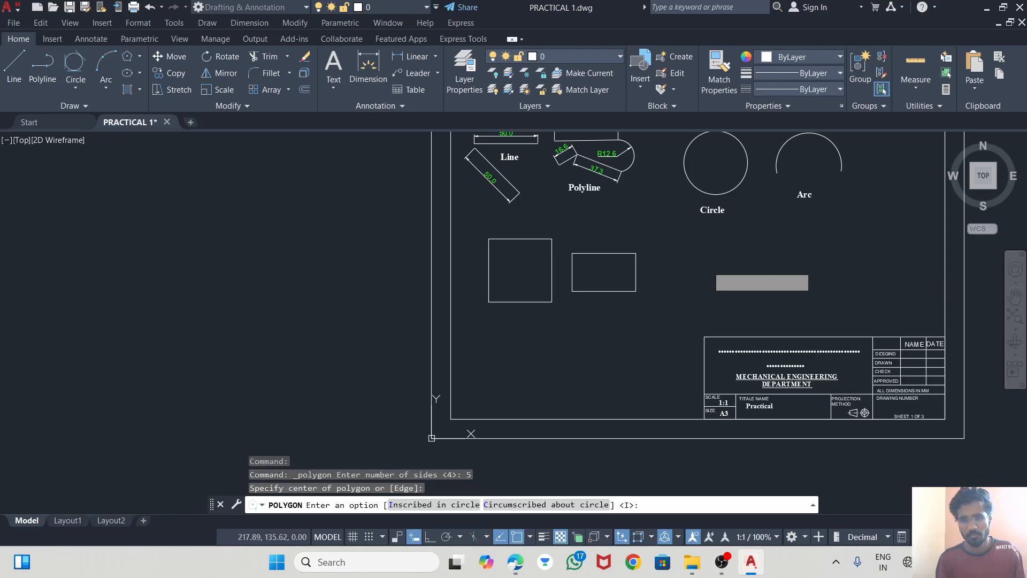
click(674, 256)
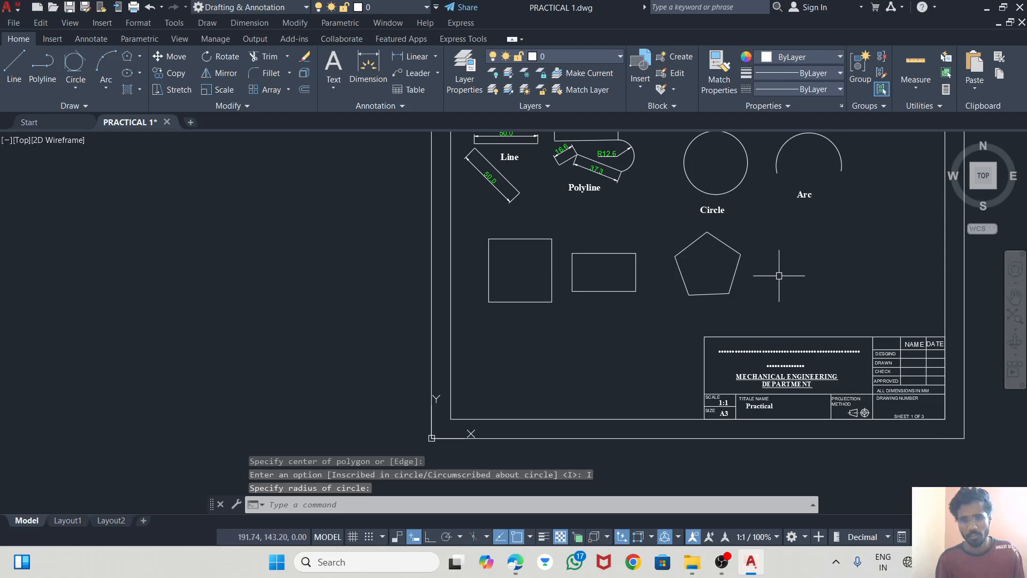
- Draw a six-sided polygon inscribed in a circle of about 30 mm radius, to the right of the pentagon
click(139, 56)
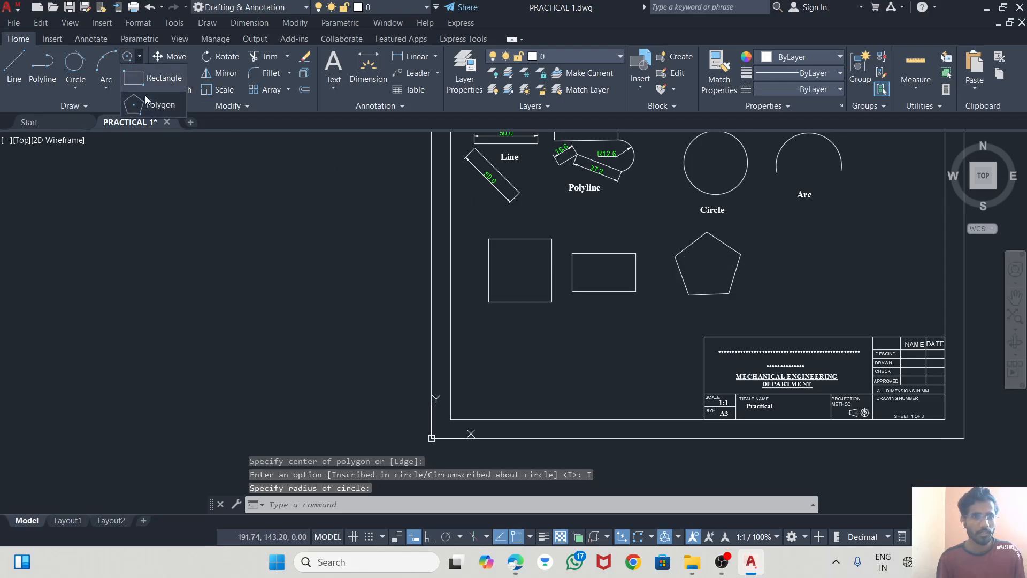
click(147, 101)
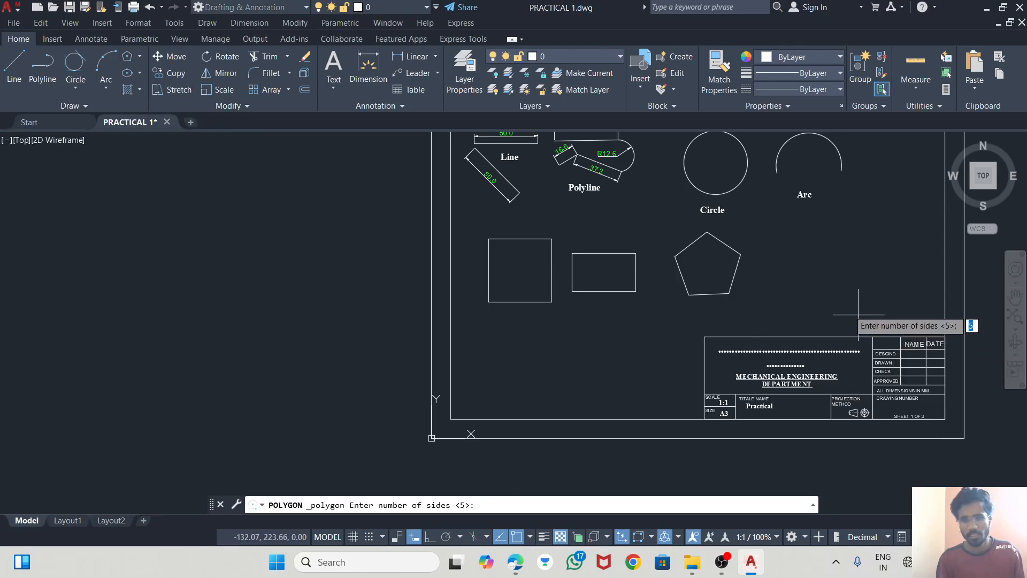
text(6)
key(Return)
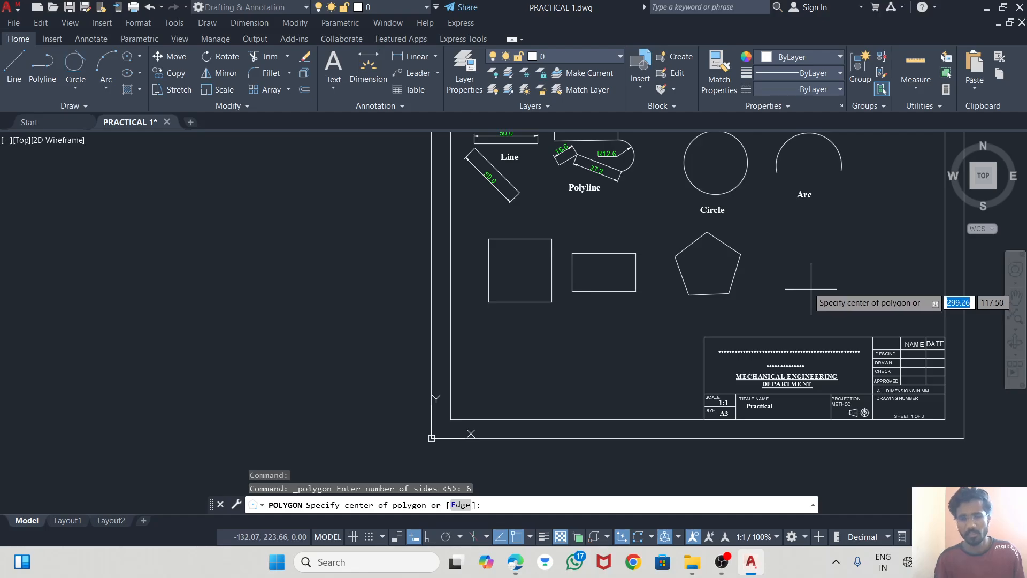
click(816, 262)
click(842, 294)
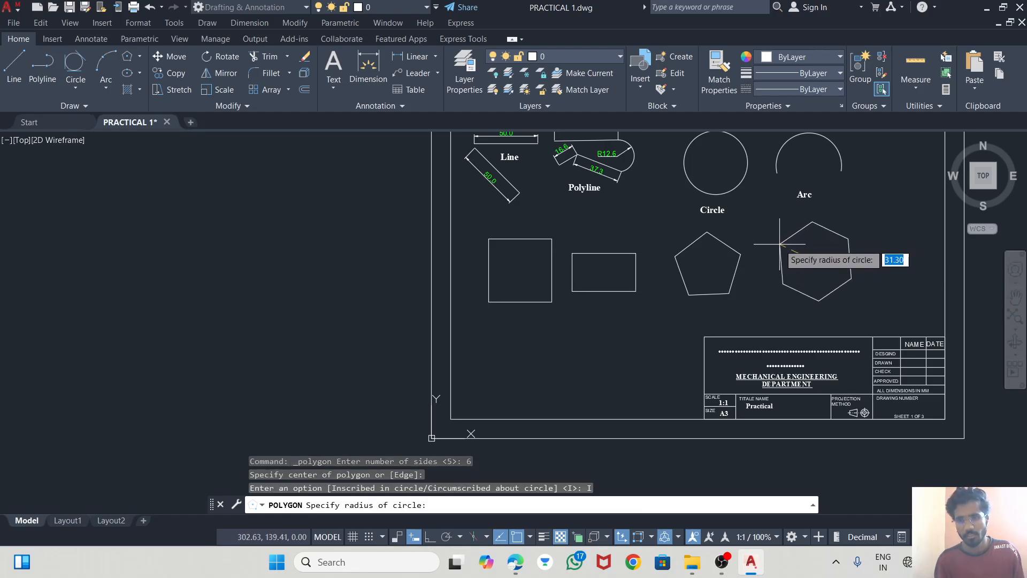
click(777, 261)
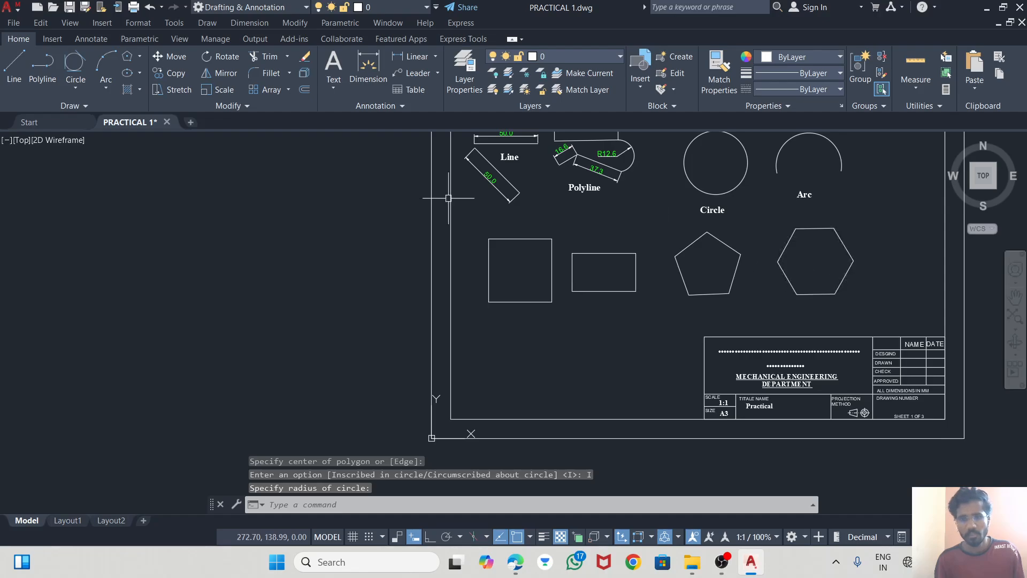
- Draw a seven-sided polygon inscribed in a circle of about 32 mm radius, in the empty area below the square
click(134, 56)
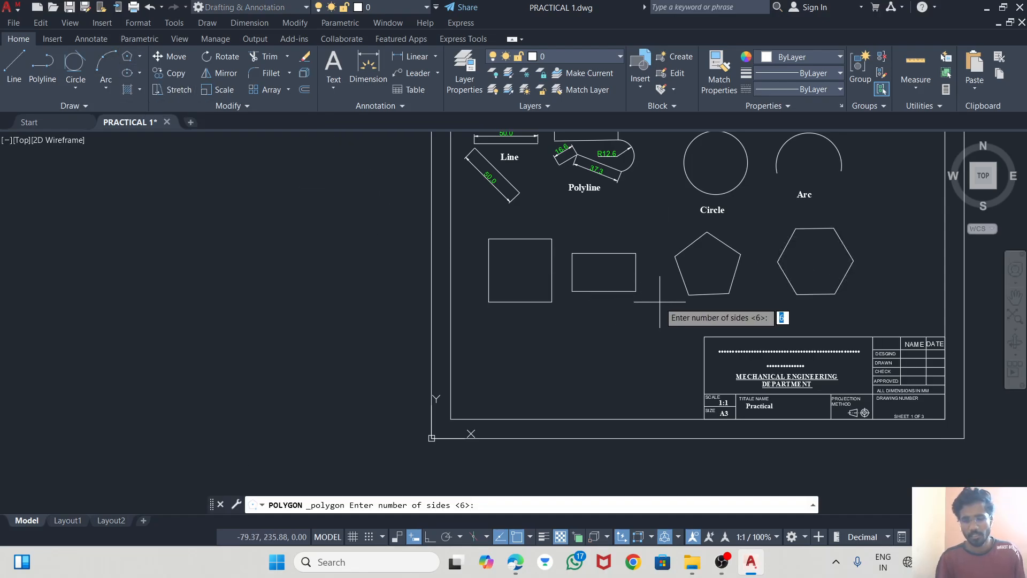
key(Return)
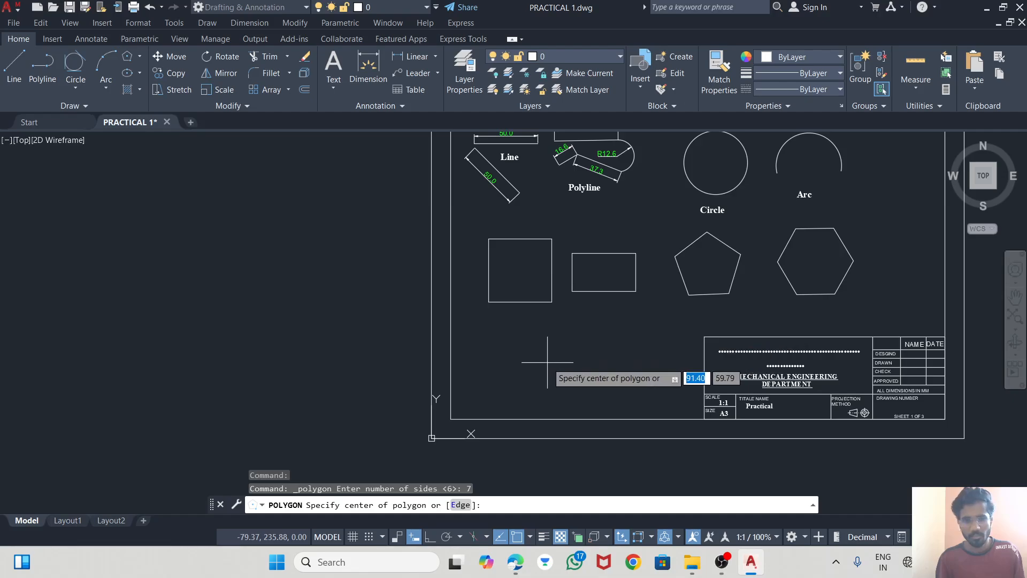
click(523, 369)
click(597, 395)
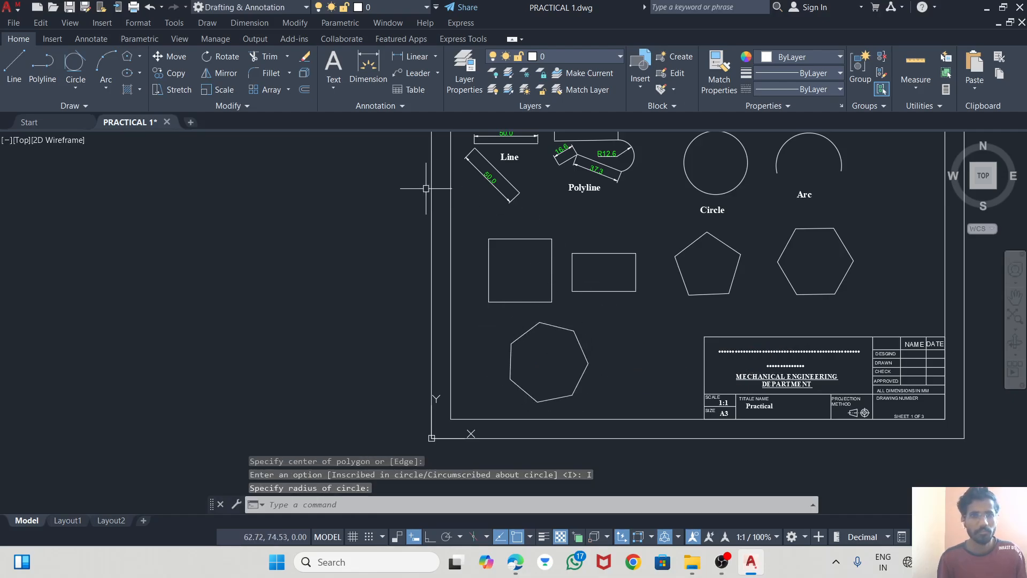
scroll(696, 230, down, 1)
scroll(775, 198, up, 1)
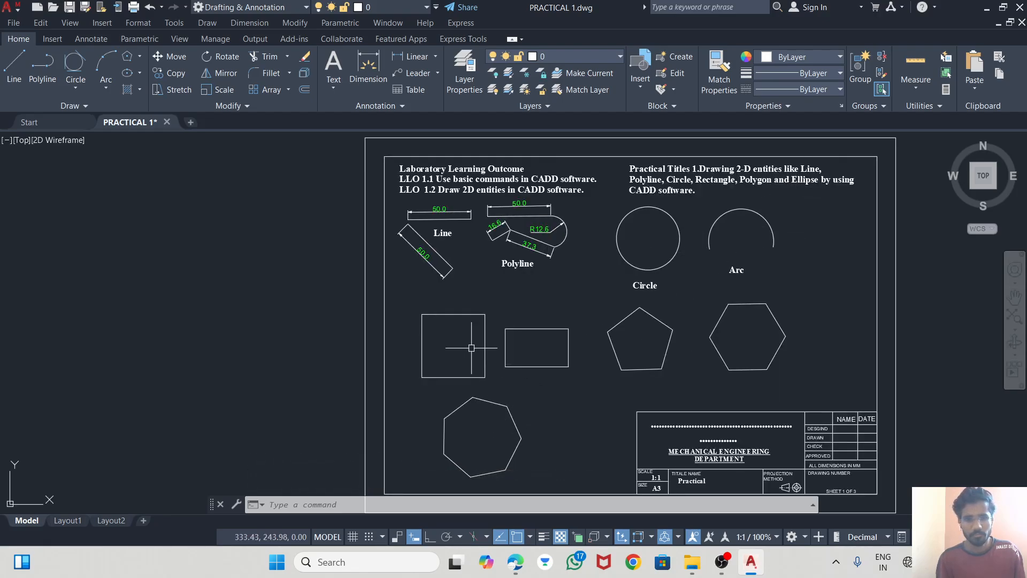
click(423, 321)
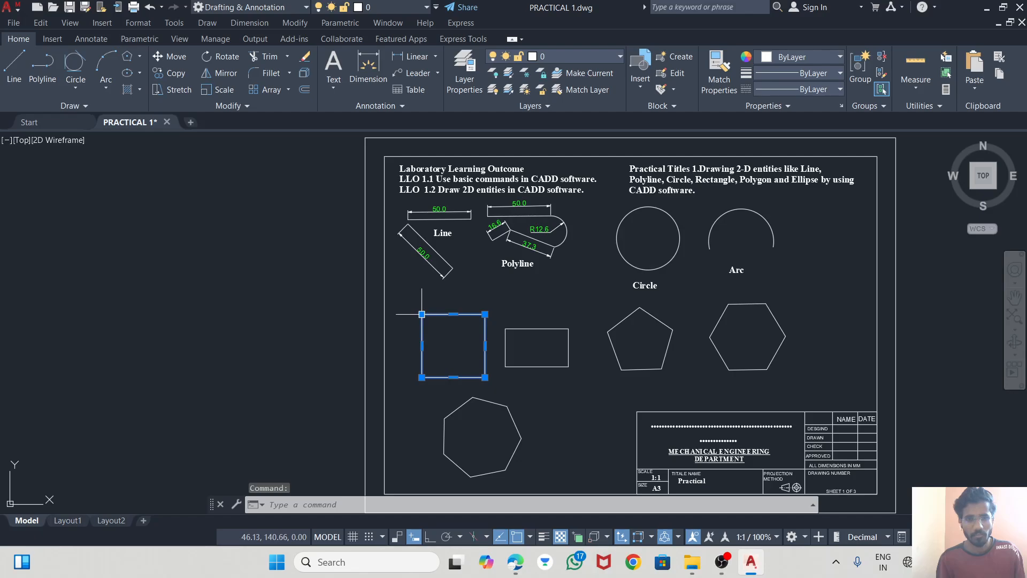
click(421, 314)
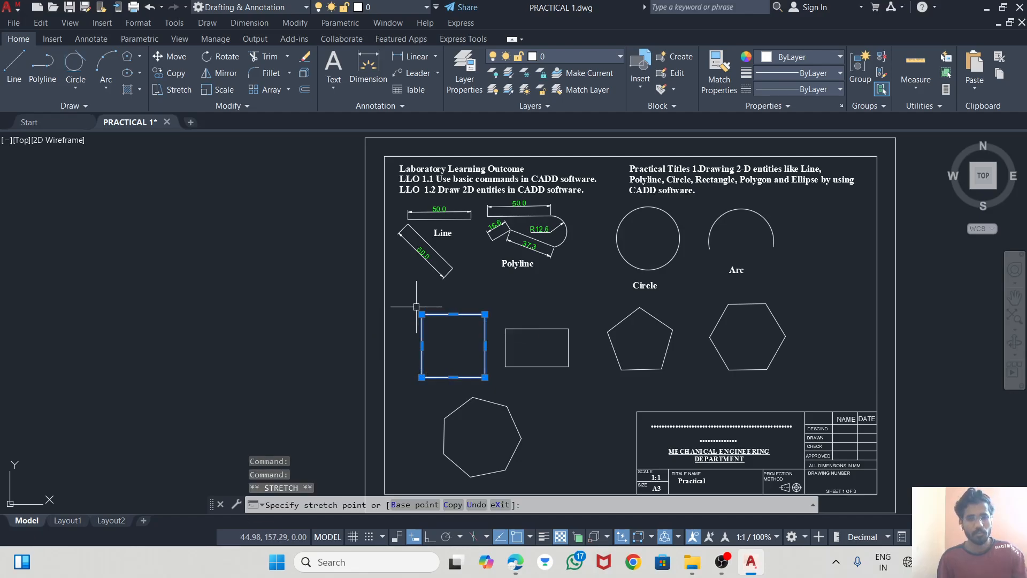
key(Escape)
key(Escape)
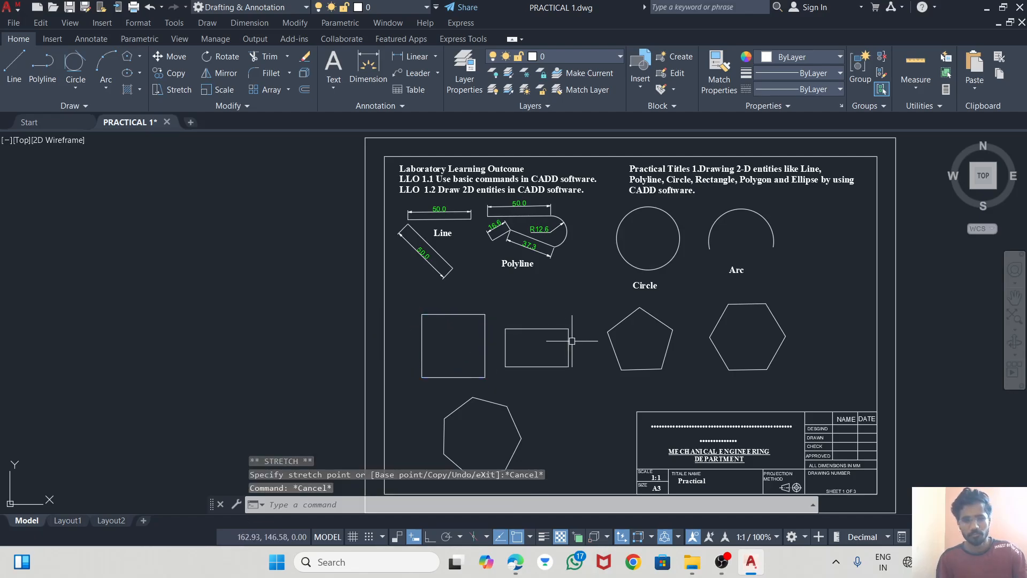
scroll(592, 367, down, 2)
scroll(550, 410, up, 2)
click(545, 398)
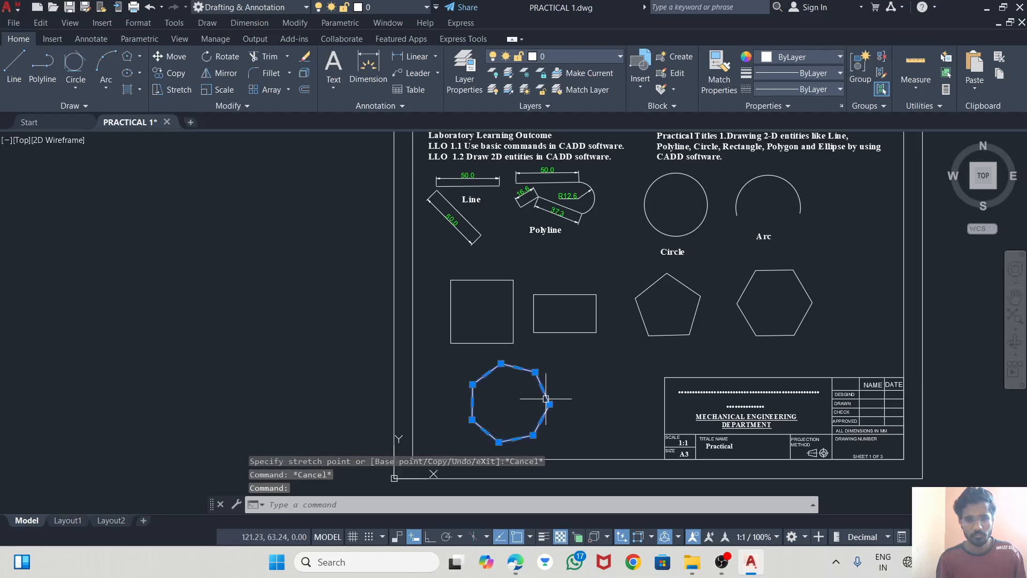
text(m)
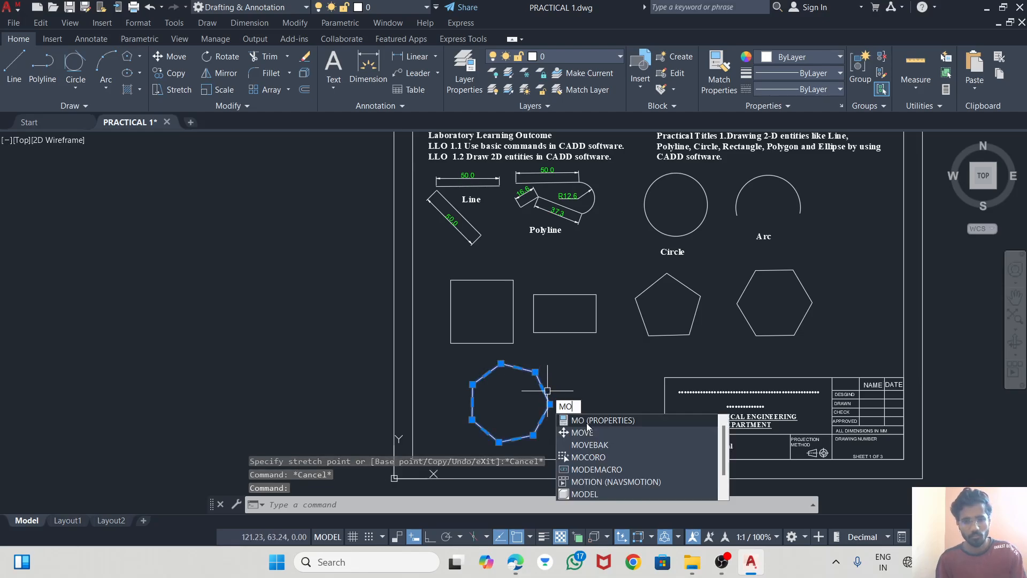
key(Return)
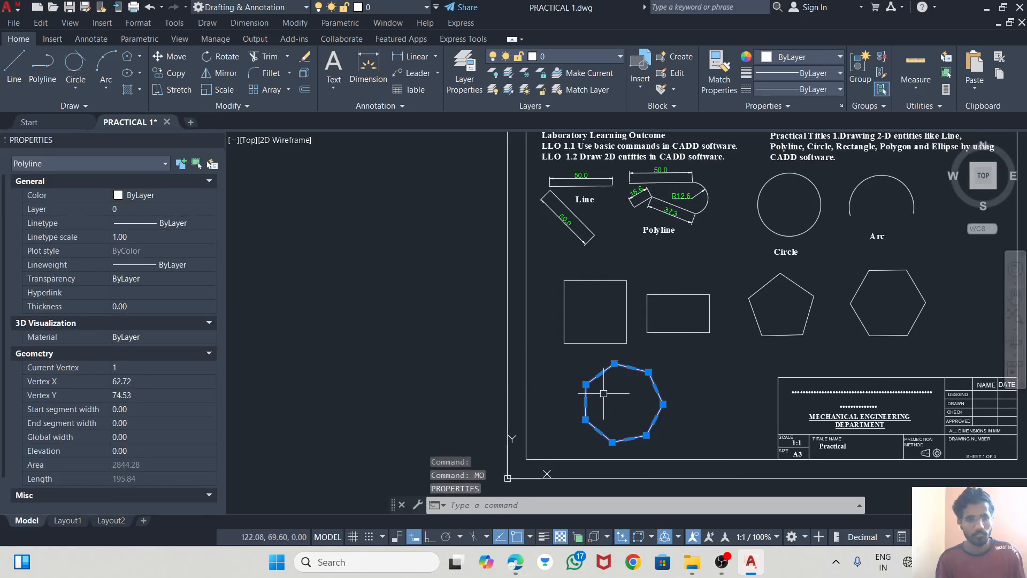
key(Escape)
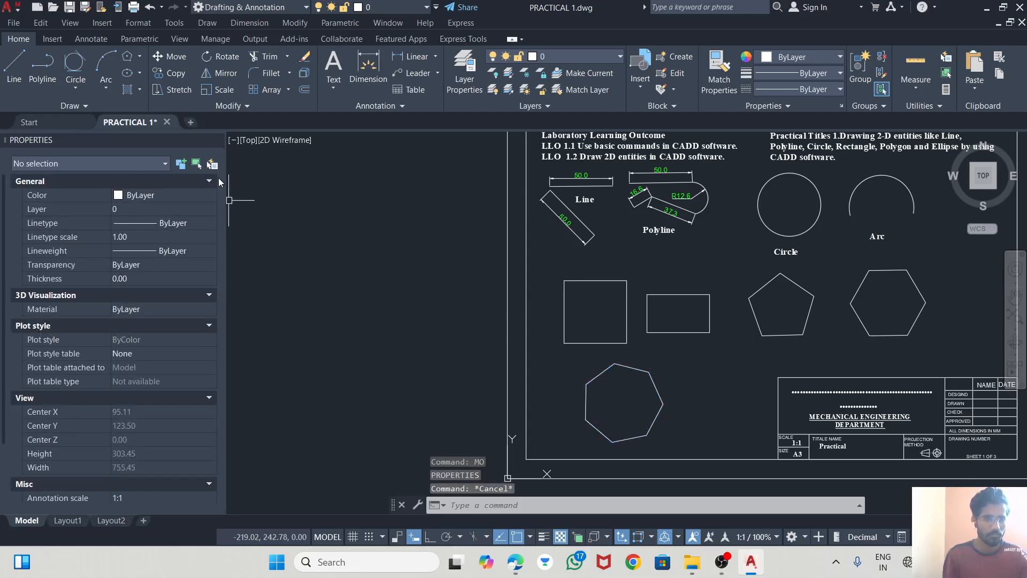
click(217, 140)
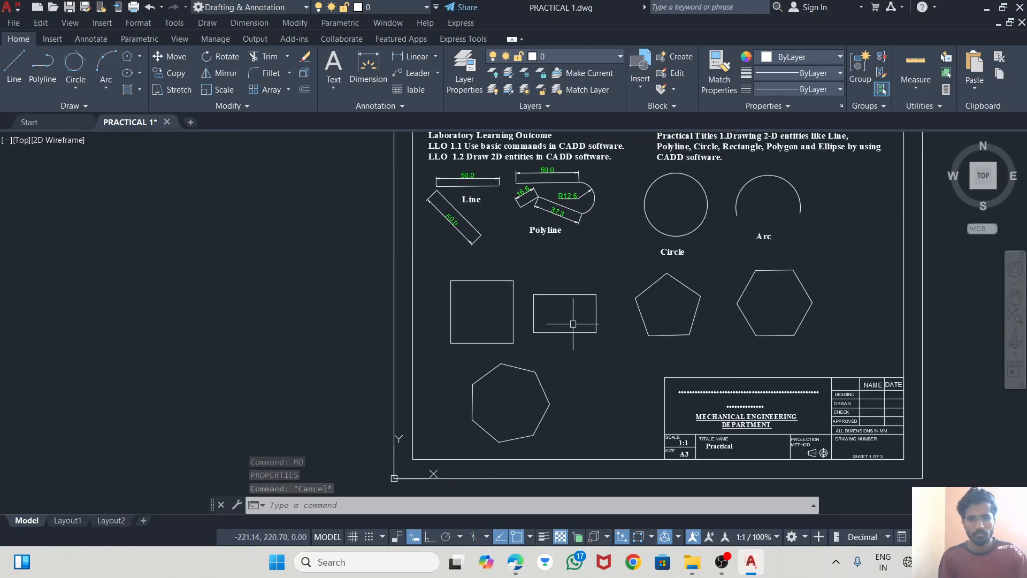
- Move the pentagon about 15 mm to the left, closer to the 50 by 30 rectangle
click(640, 309)
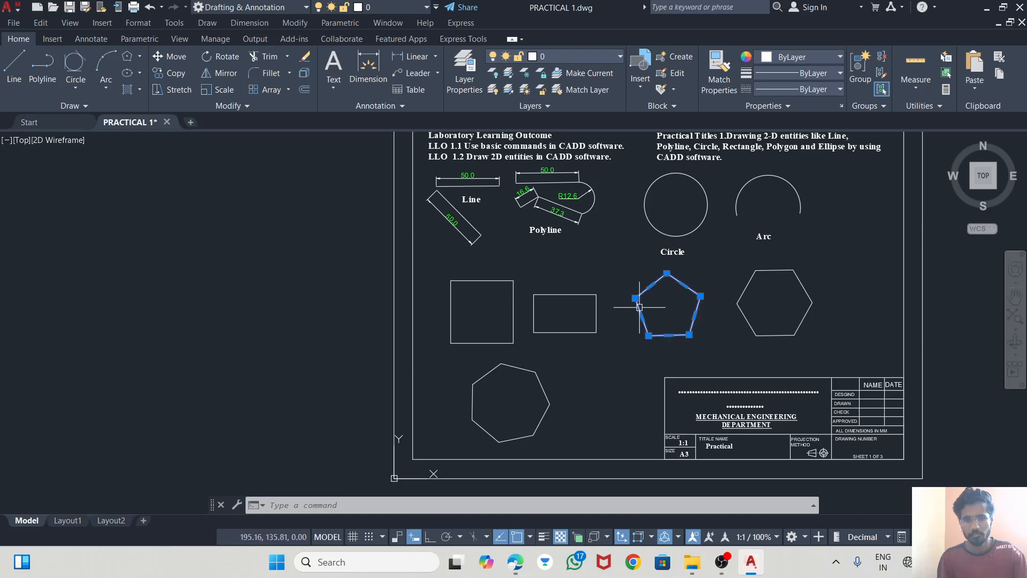
text(M)
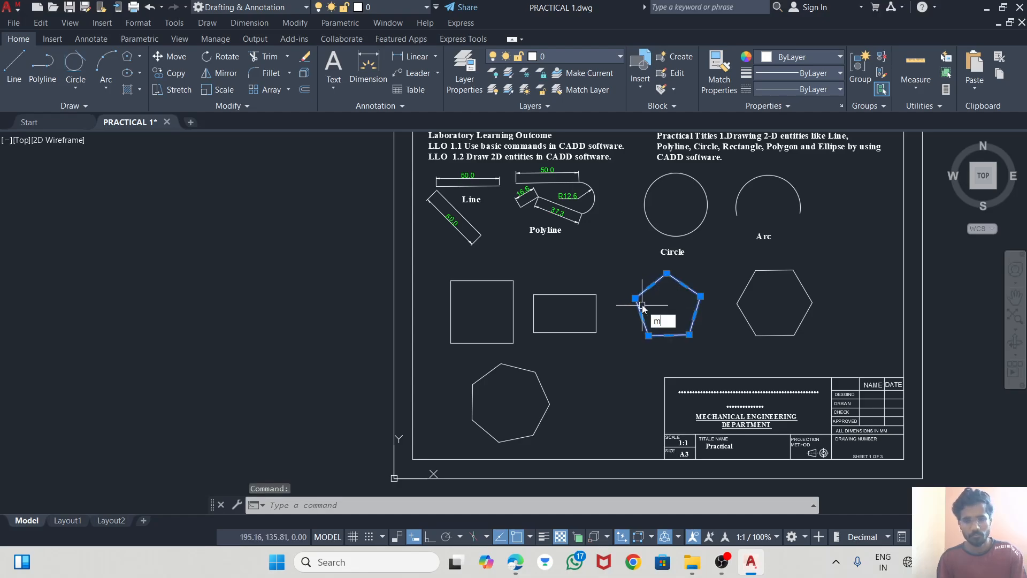
key(Return)
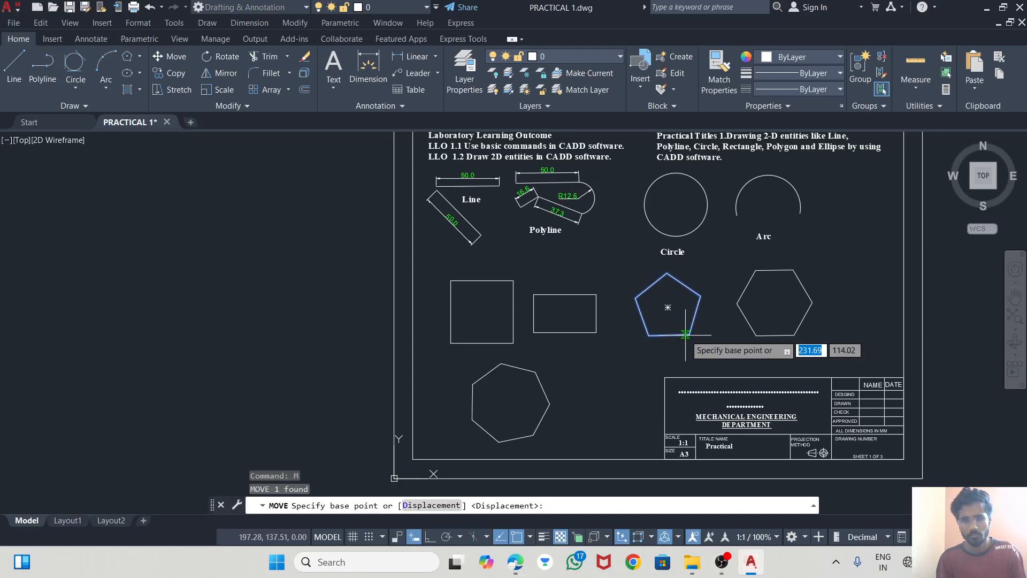
click(668, 308)
click(650, 309)
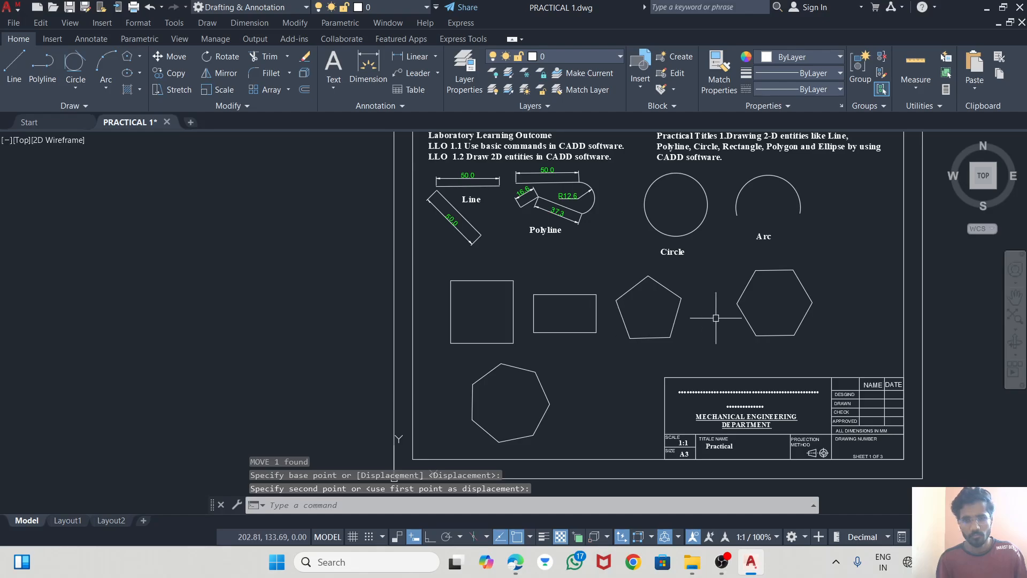
- Move the hexagon about 33 mm to the left, closer to the pentagon
click(763, 293)
text(m)
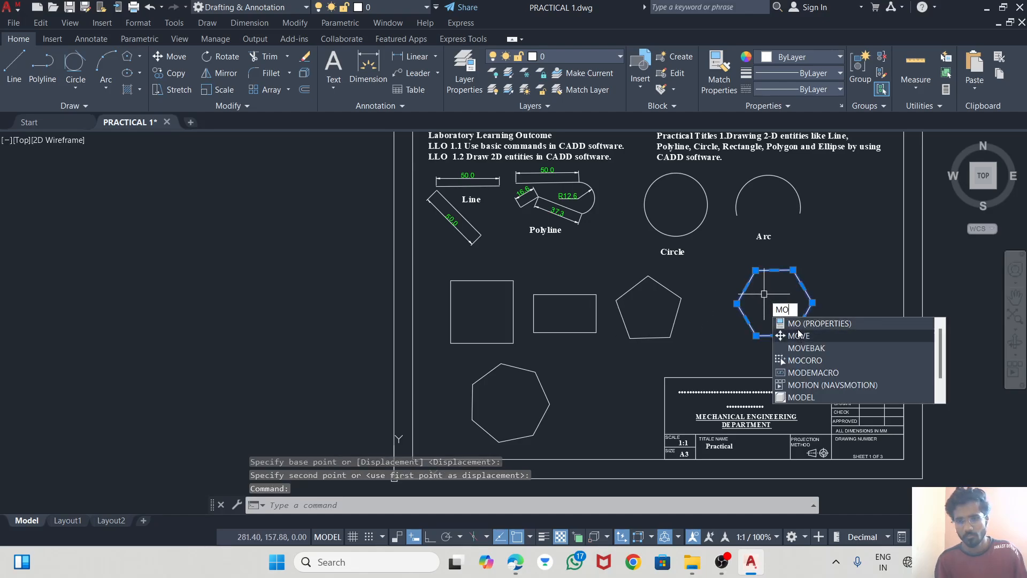
click(799, 336)
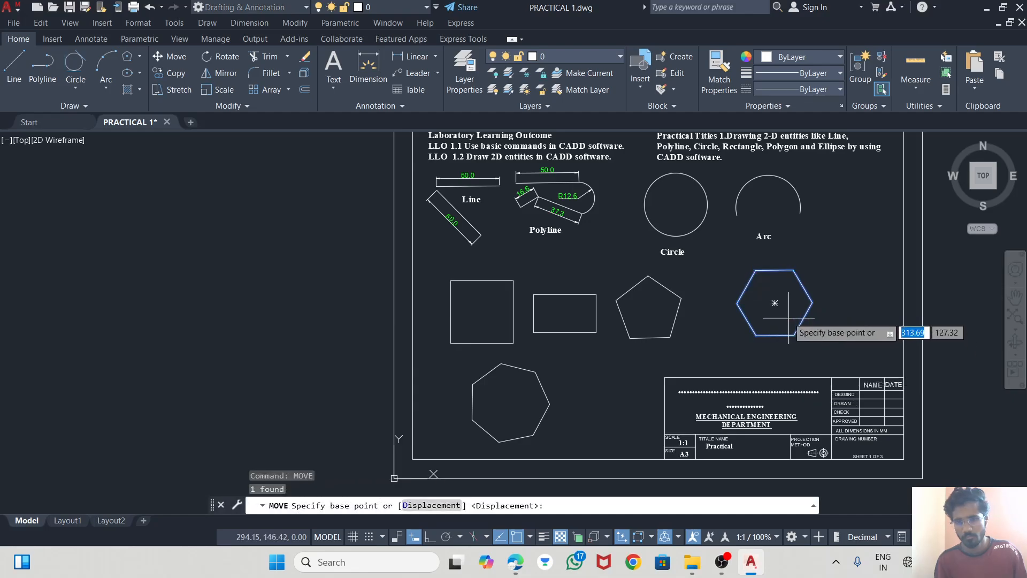
click(775, 302)
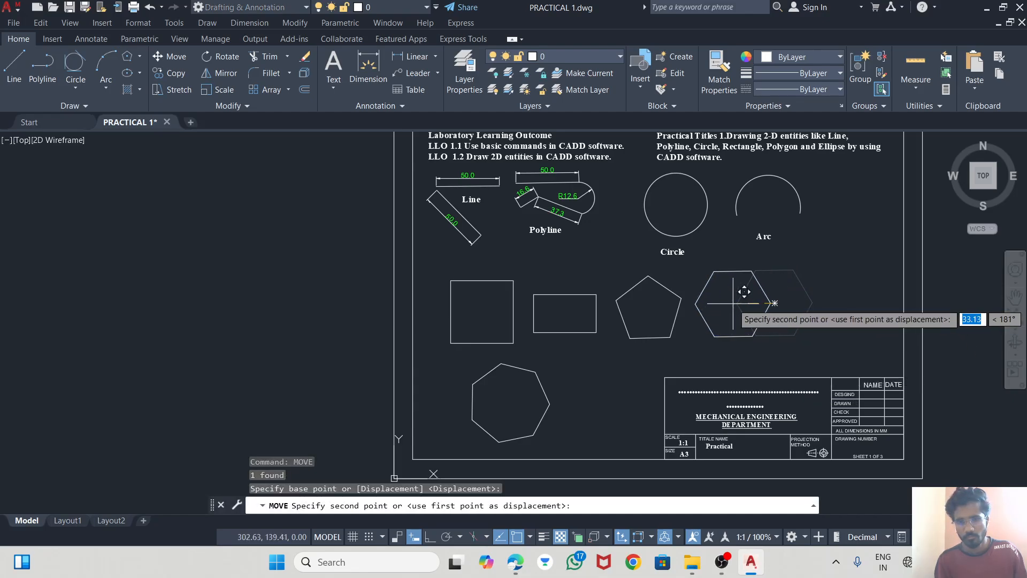
click(733, 304)
- Move the heptagon by its centre from below the square into the row of shapes, to the right of the hexagon
click(506, 371)
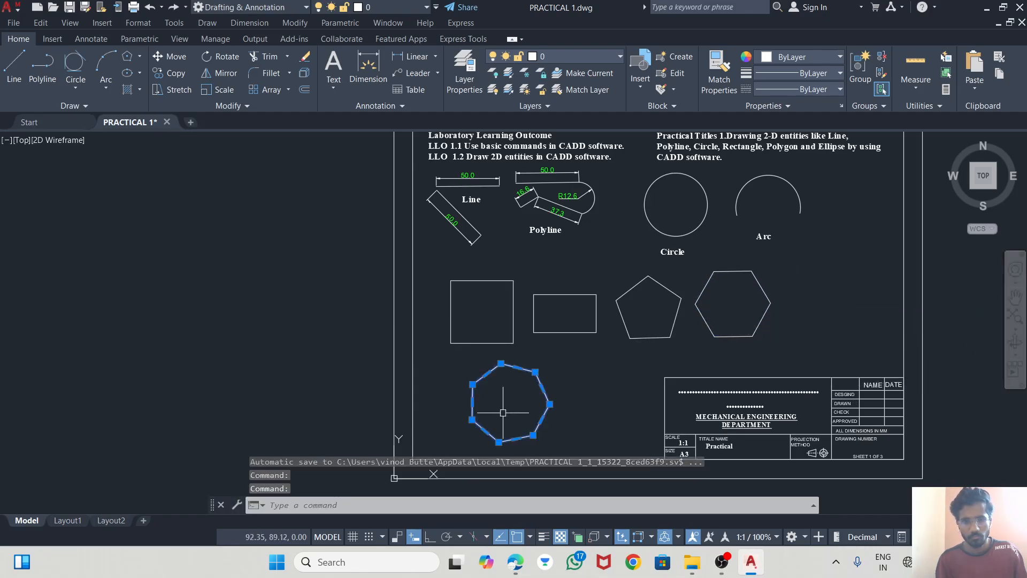
text(M)
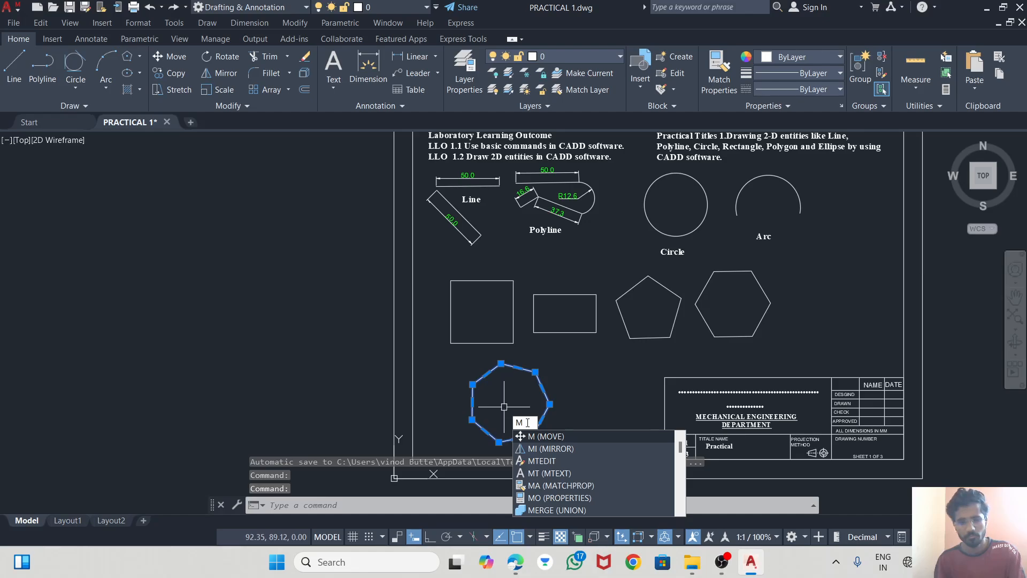
key(Return)
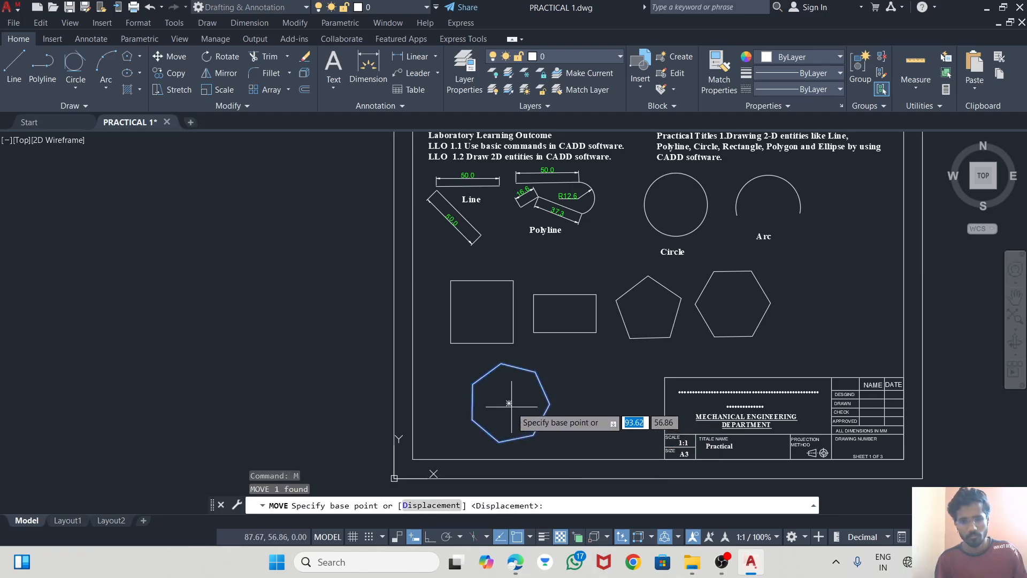
click(519, 387)
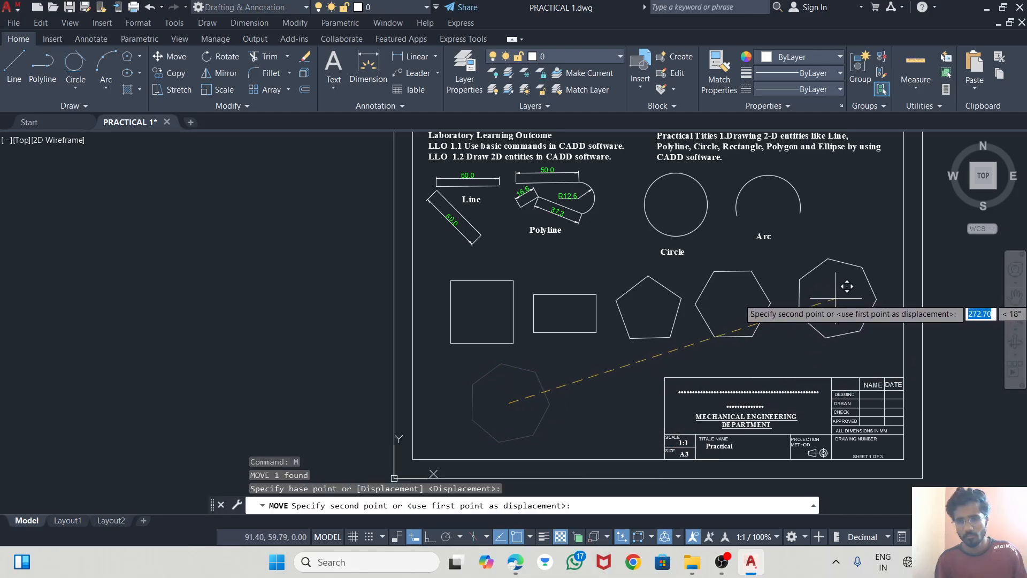
click(842, 310)
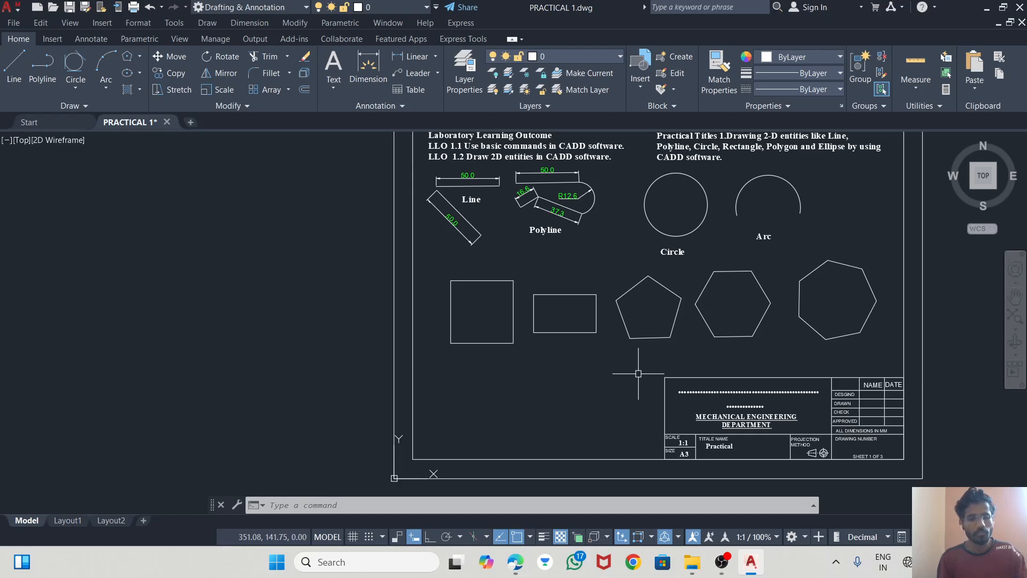
key(Escape)
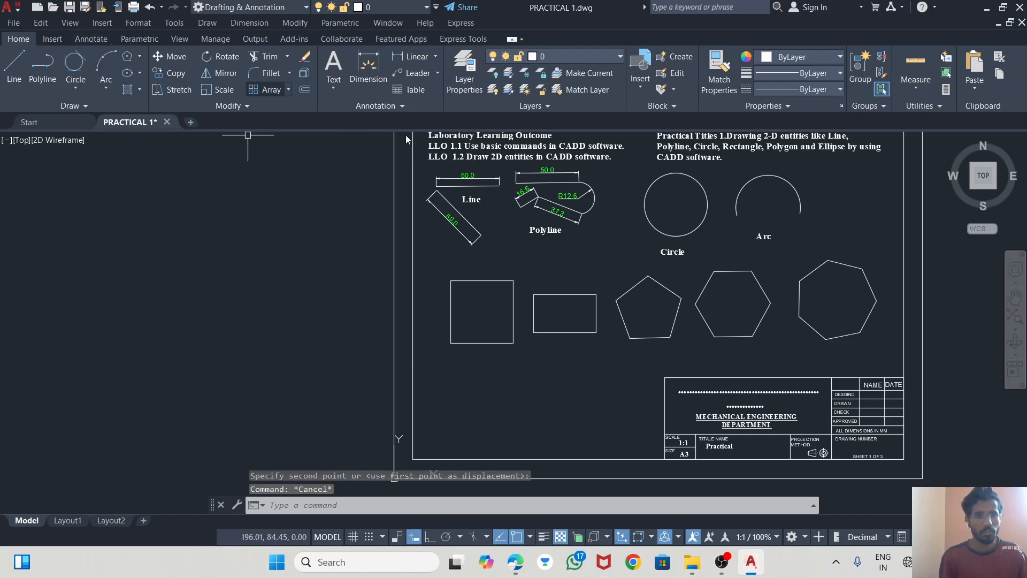
- Copy the "Circle" label below the square and change the copied text to "Squre"
click(669, 250)
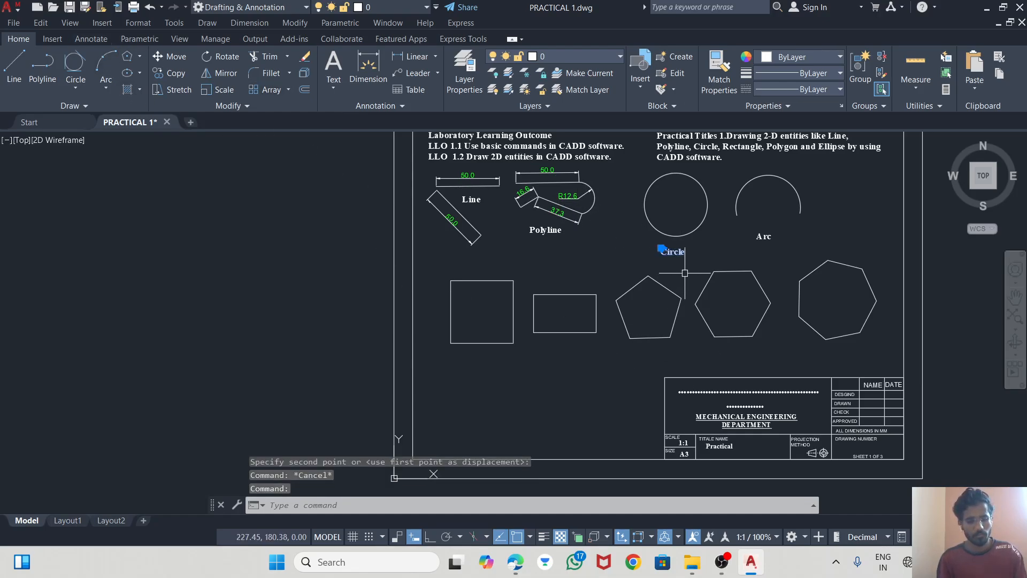
key(ctrl+c)
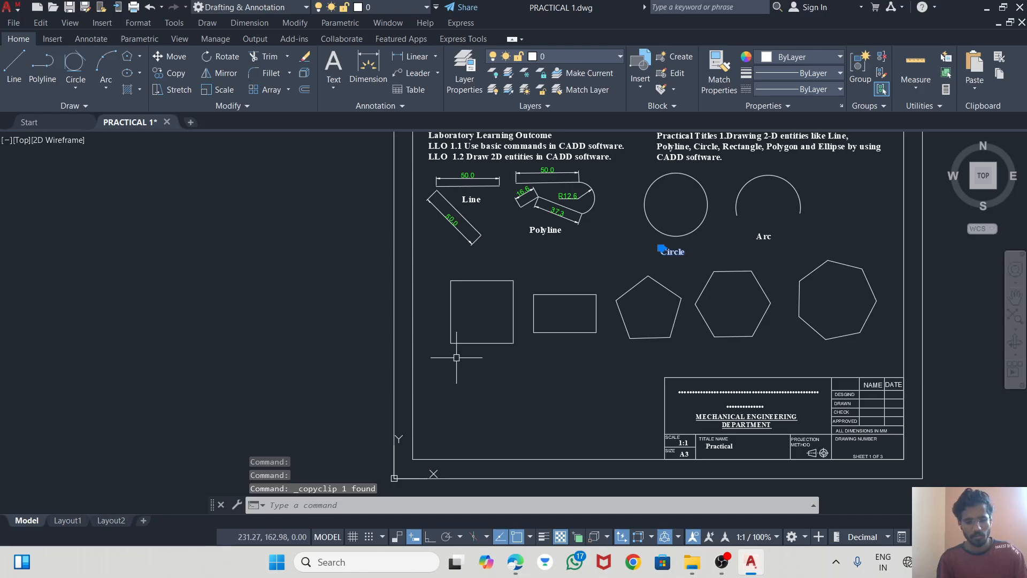
key(ctrl+v)
click(468, 357)
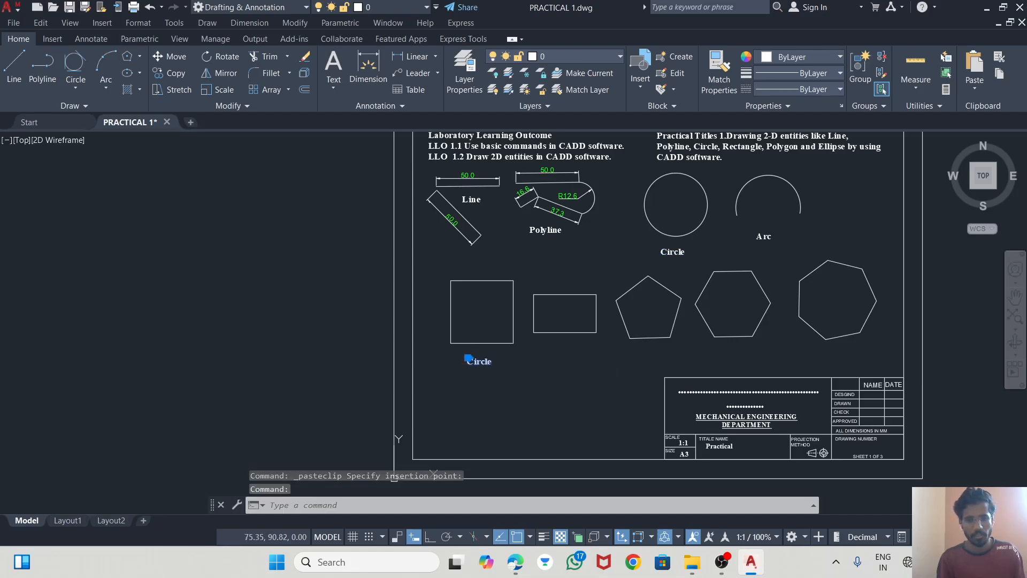
double_click(491, 362)
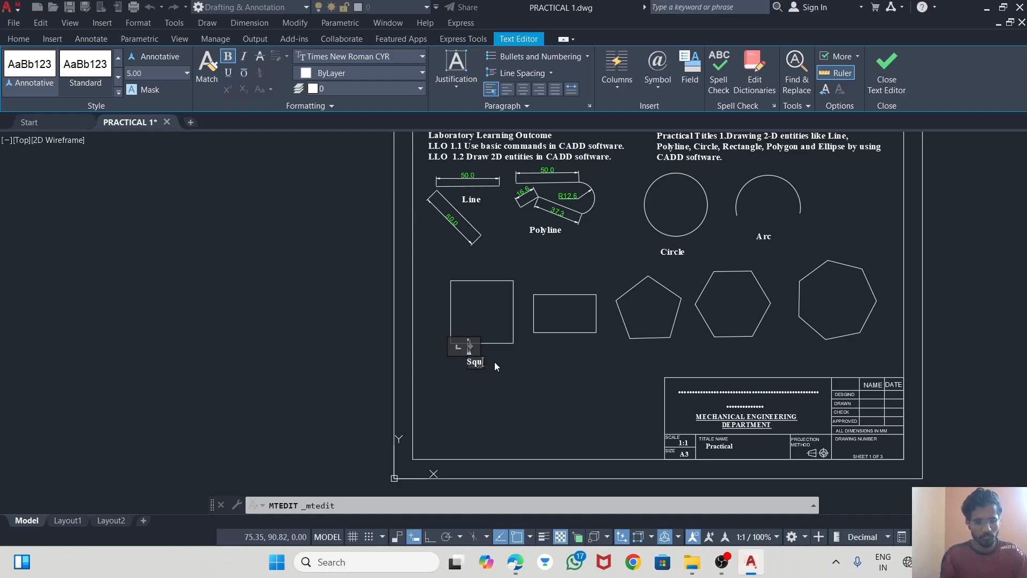
click(554, 384)
- Paste another copy of the "Circle" label below the 50 by 30 rectangle and change its text to "Rectangle"
key(ctrl+v)
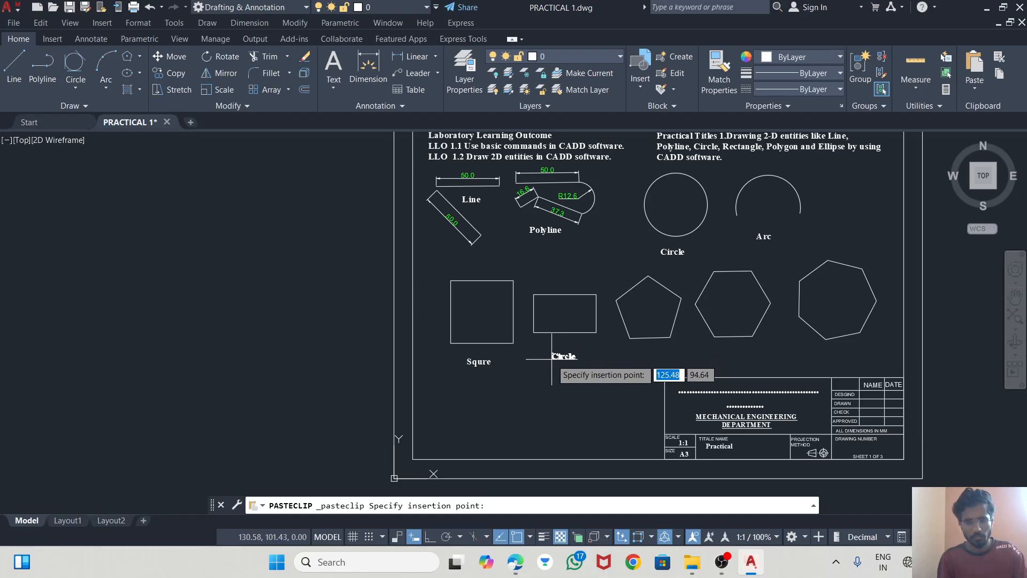
click(551, 359)
double_click(568, 357)
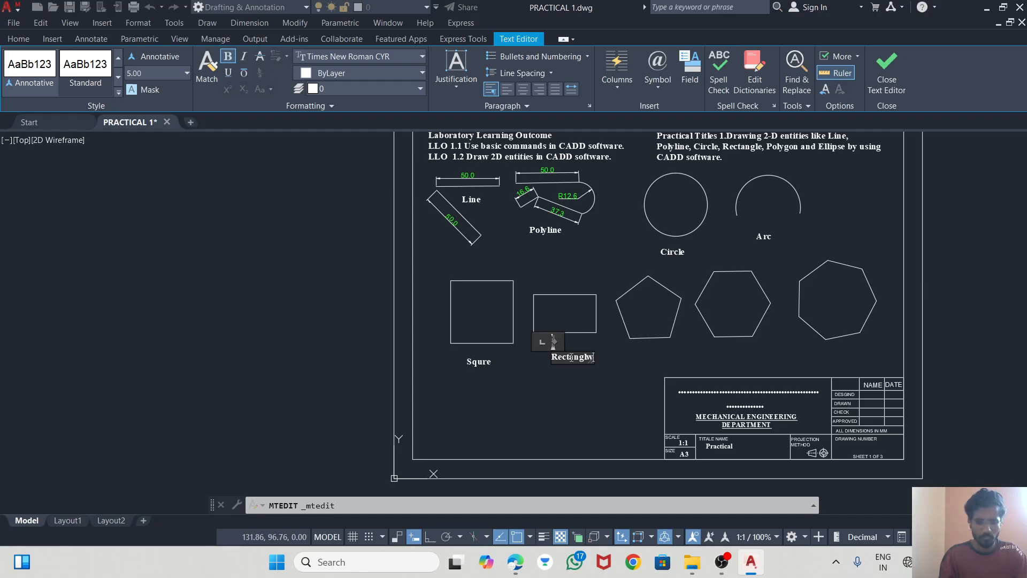
click(642, 374)
- Copy the "Rectangle" label below the hexagon and change the copied text to "Polygoan"
scroll(626, 356, up, 6)
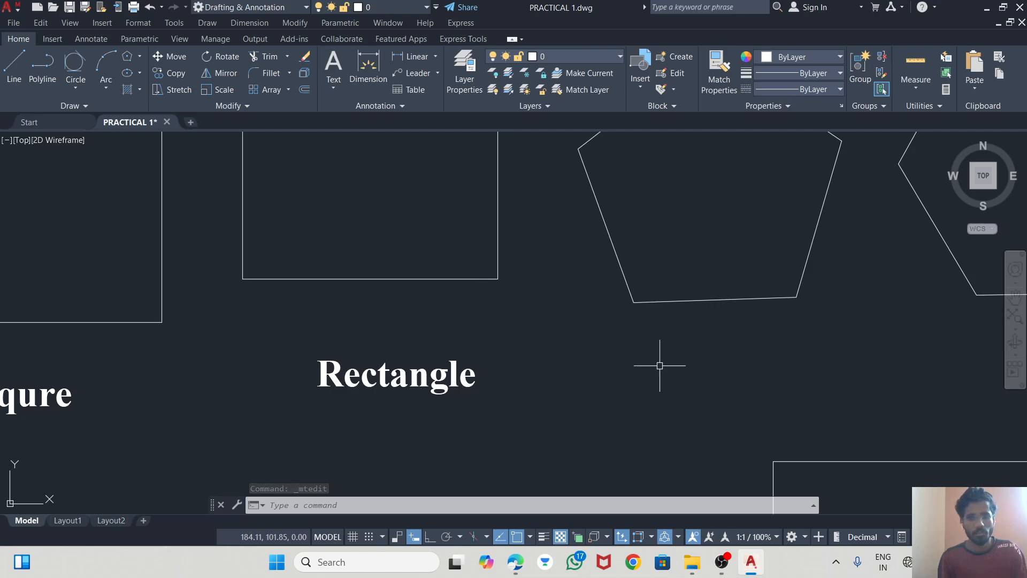
scroll(658, 337, down, 2)
scroll(807, 332, down, 2)
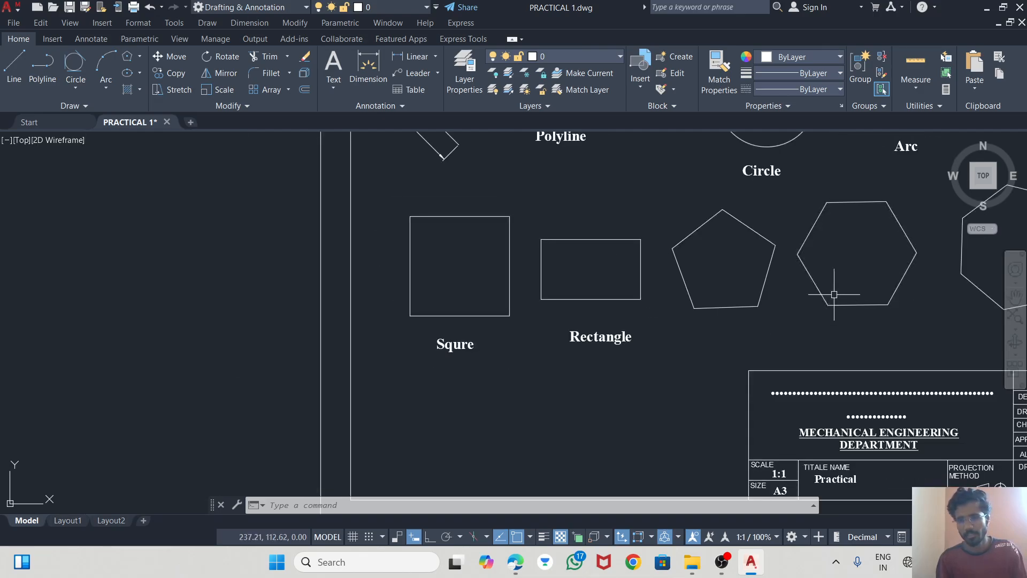
scroll(744, 283, down, 2)
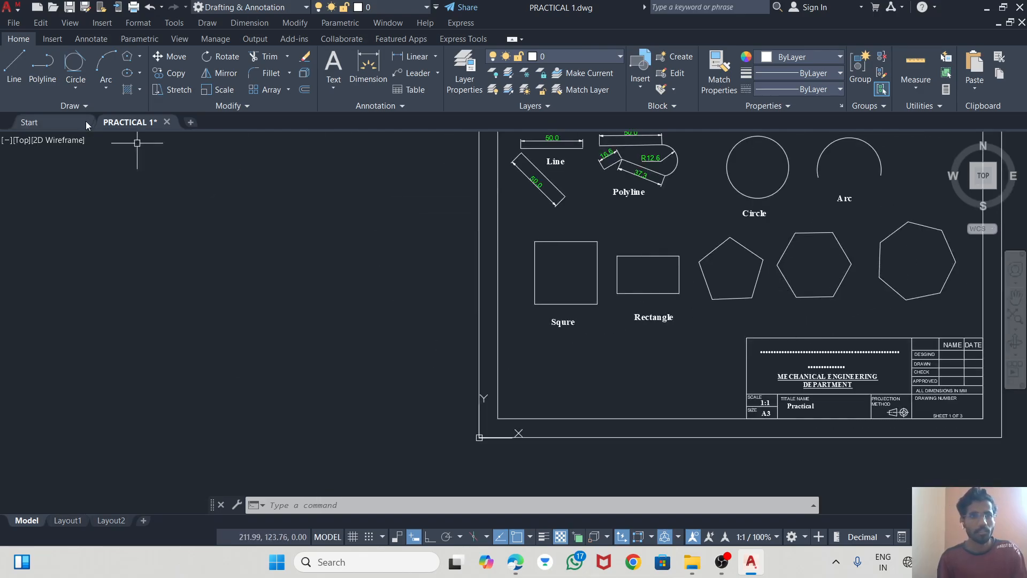
click(648, 317)
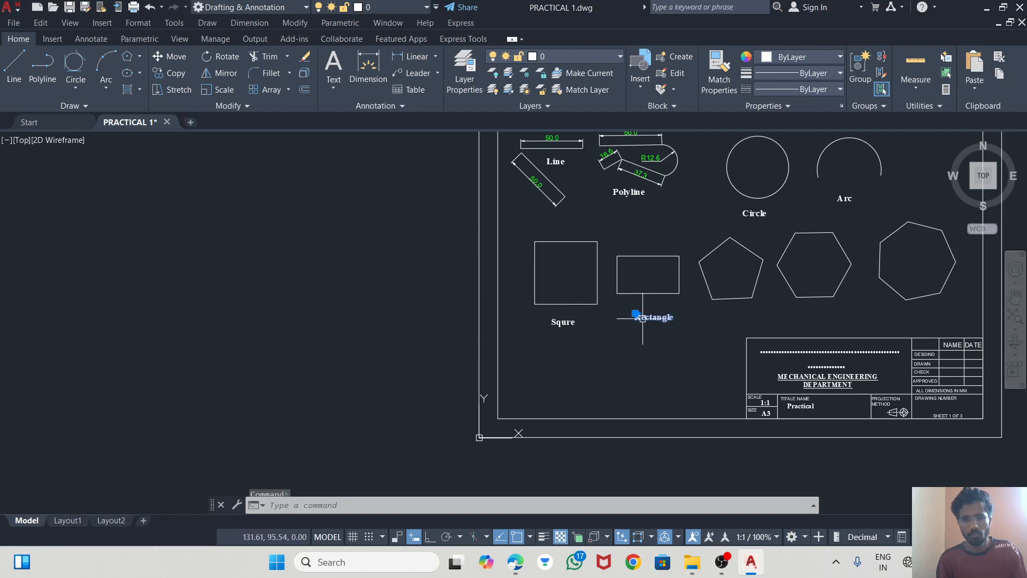
key(ctrl+c)
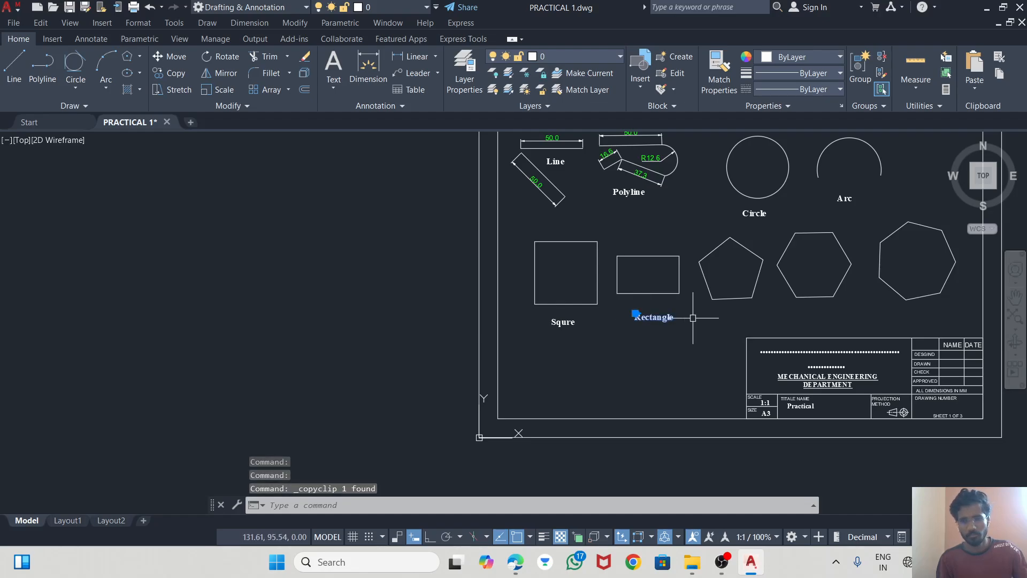
key(ctrl+v)
click(802, 316)
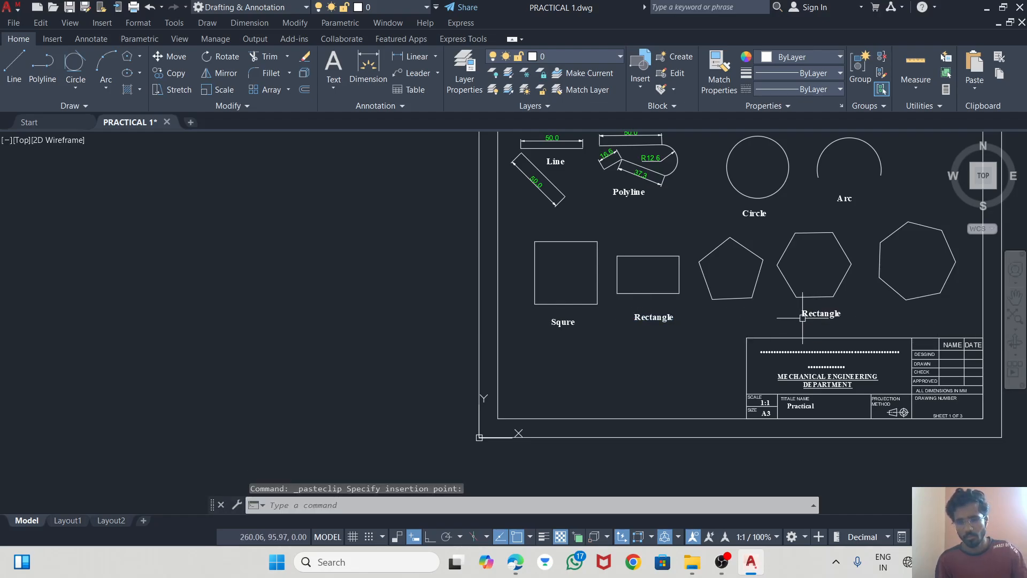
double_click(827, 313)
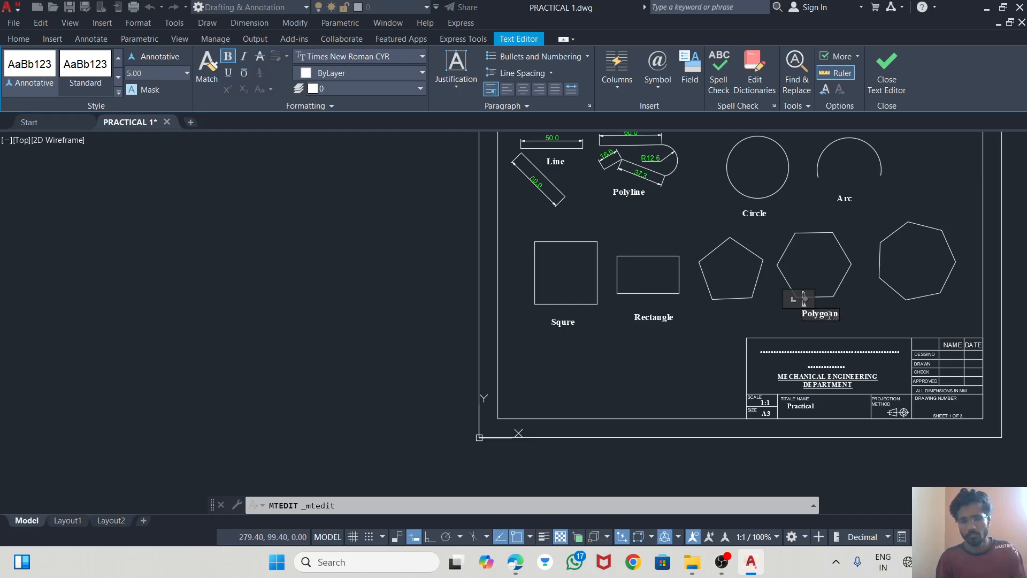
click(705, 326)
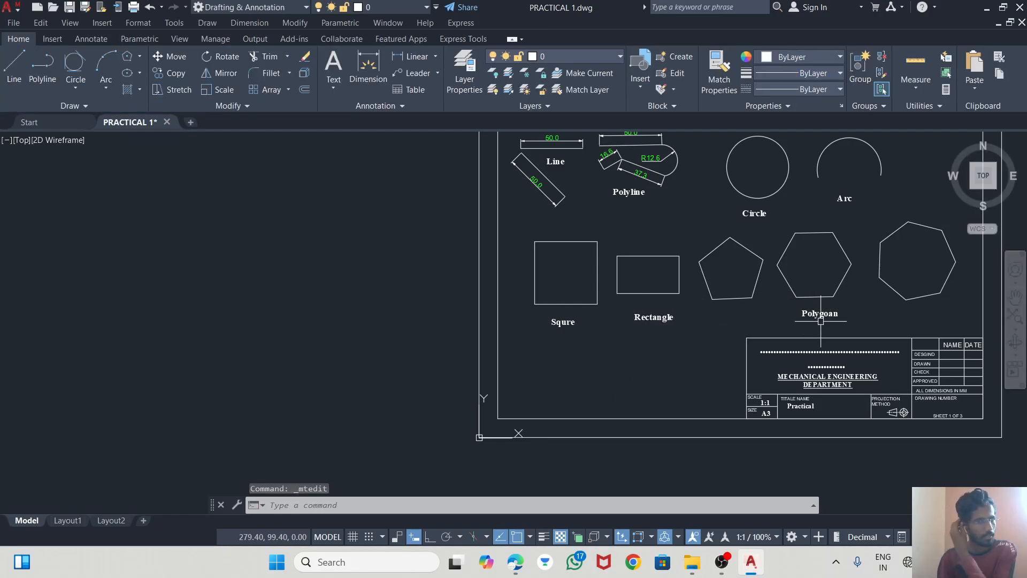
- Draw a centre-defined ellipse below the "Squre" label, with a horizontal half-axis of about 37 mm and a vertical half-axis of about 24 mm
click(139, 72)
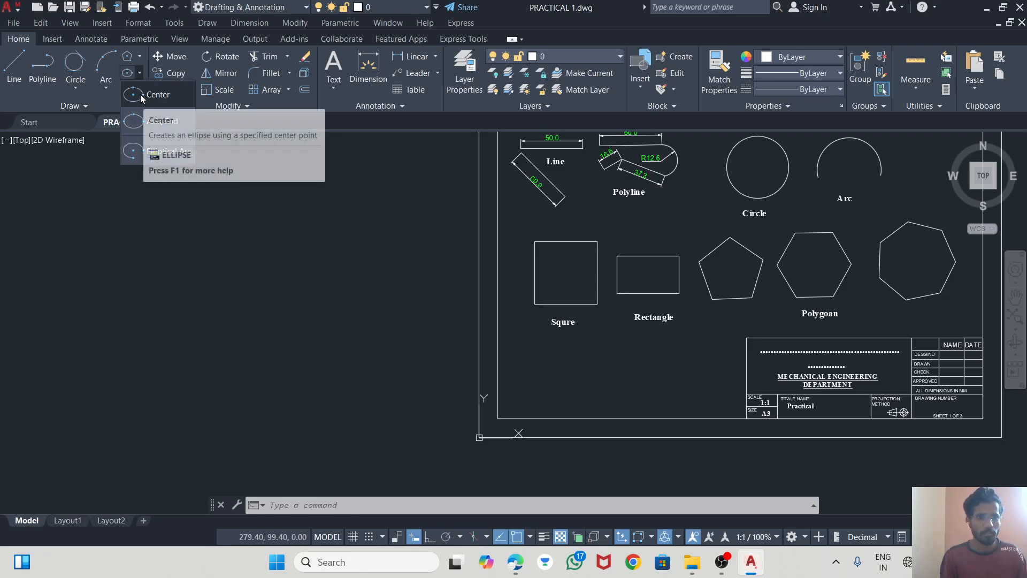
click(140, 94)
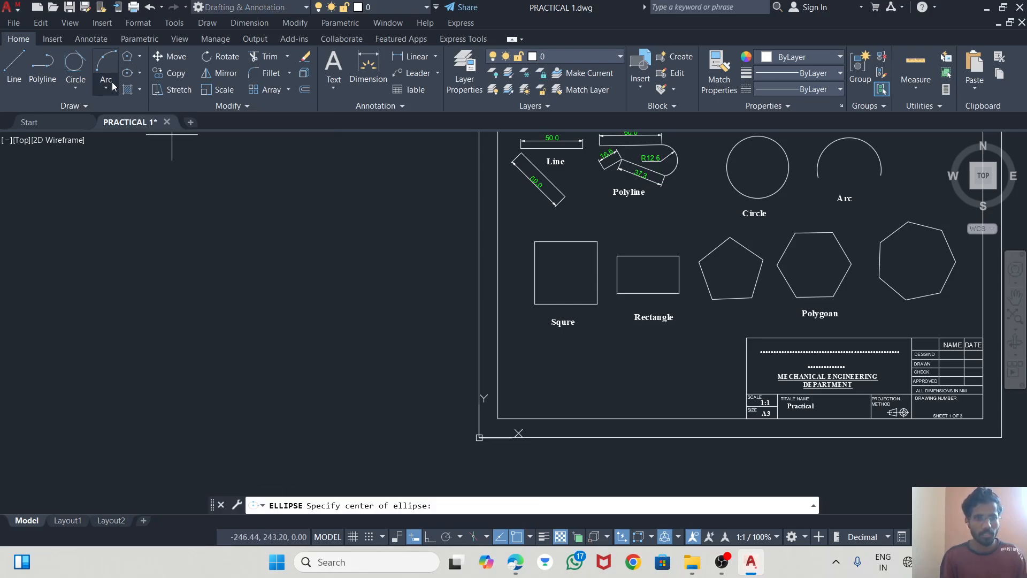
click(562, 369)
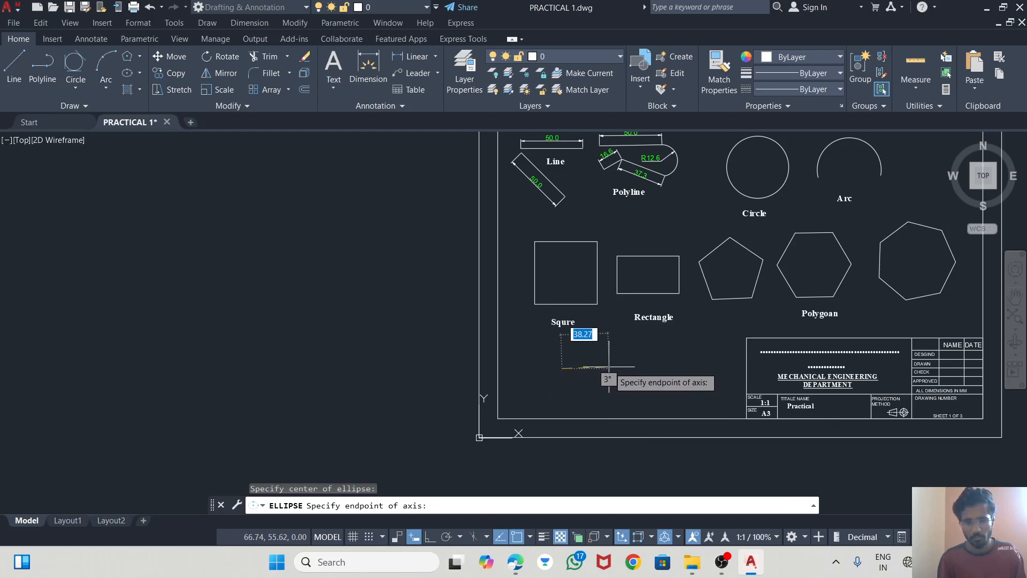
click(608, 369)
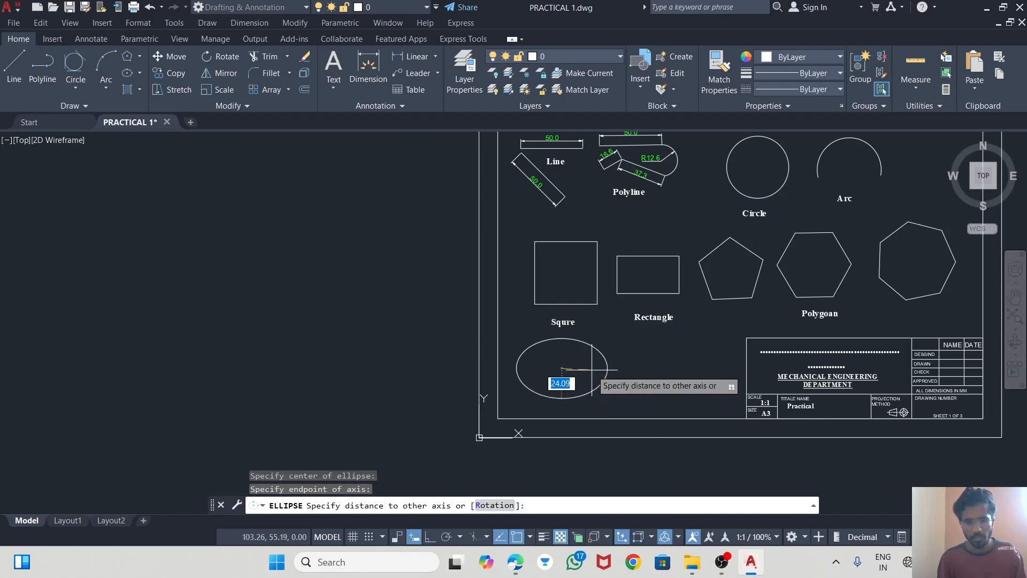
click(591, 371)
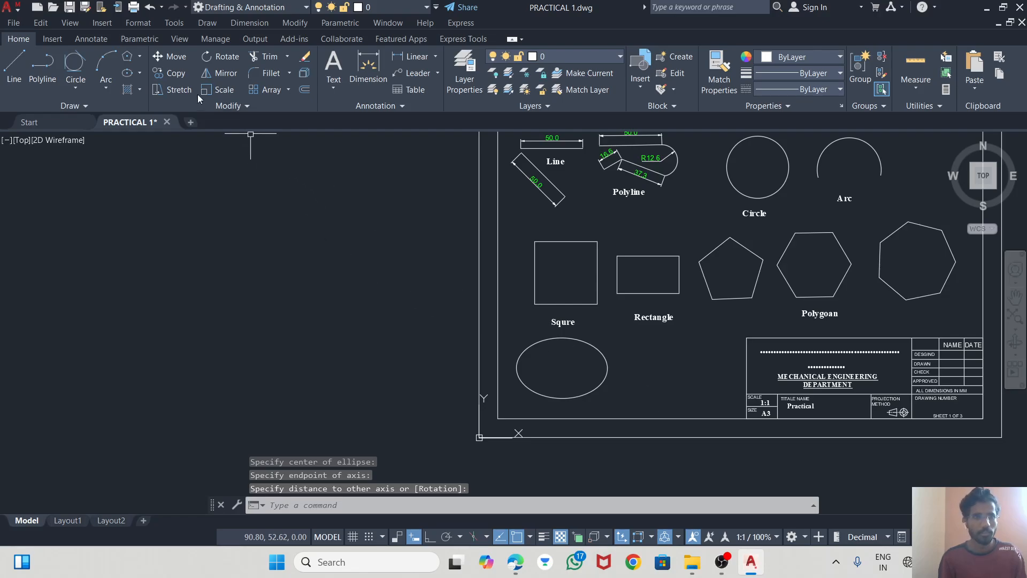
- Draw an Axis, End ellipse about 58 mm wide and 40 mm high between the first ellipse and the title block
click(140, 73)
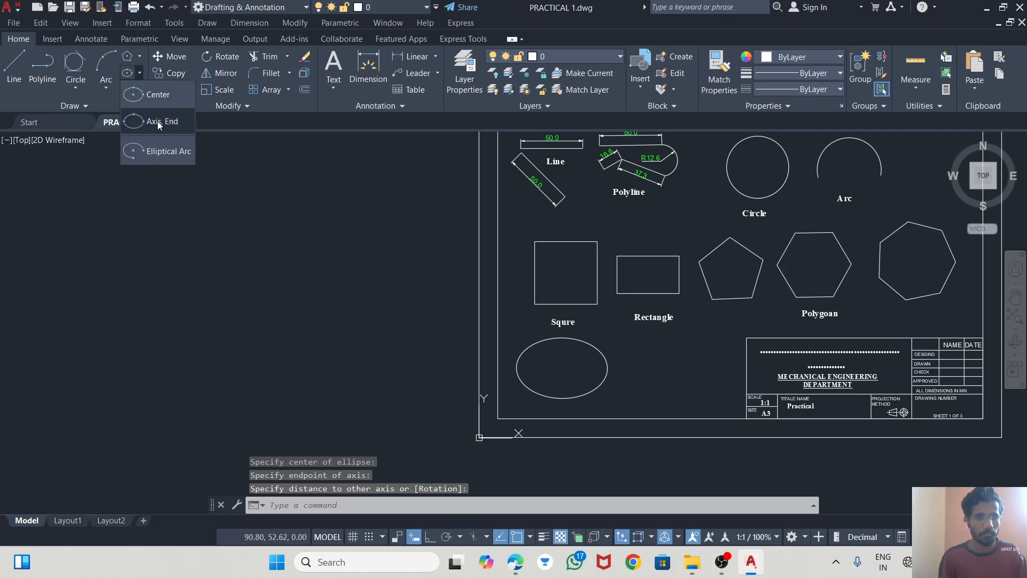
click(158, 121)
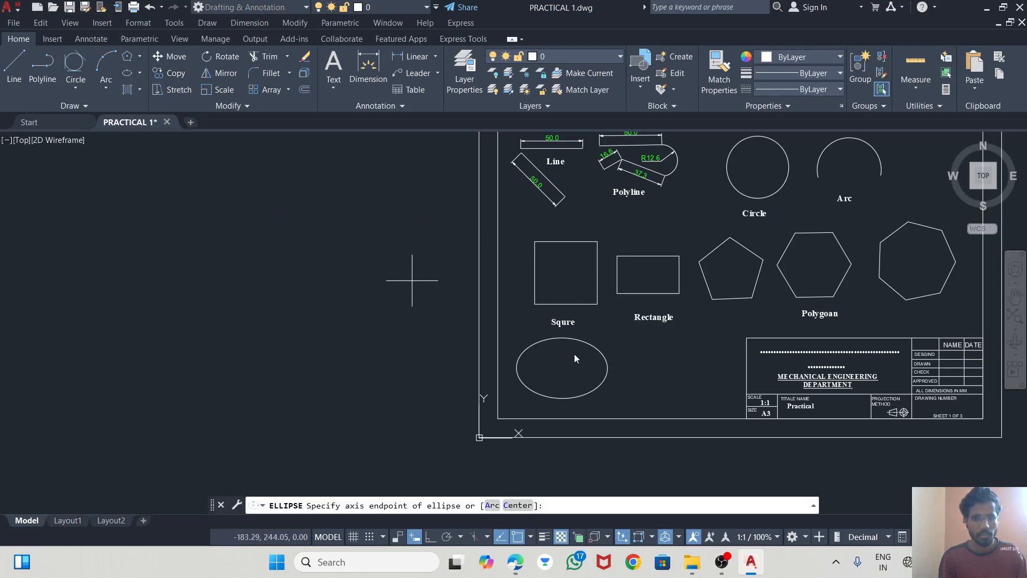
click(642, 373)
click(714, 372)
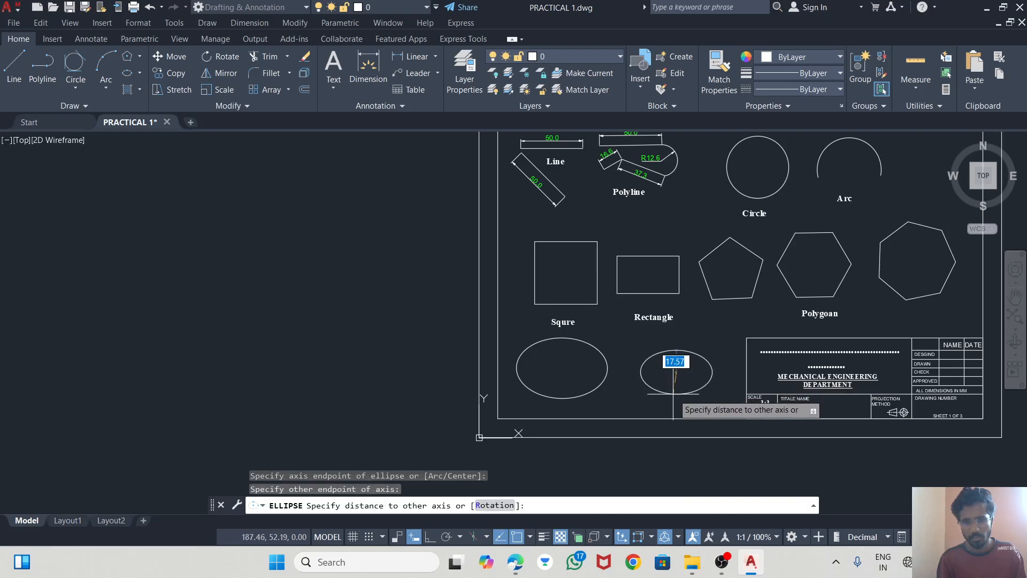
click(674, 398)
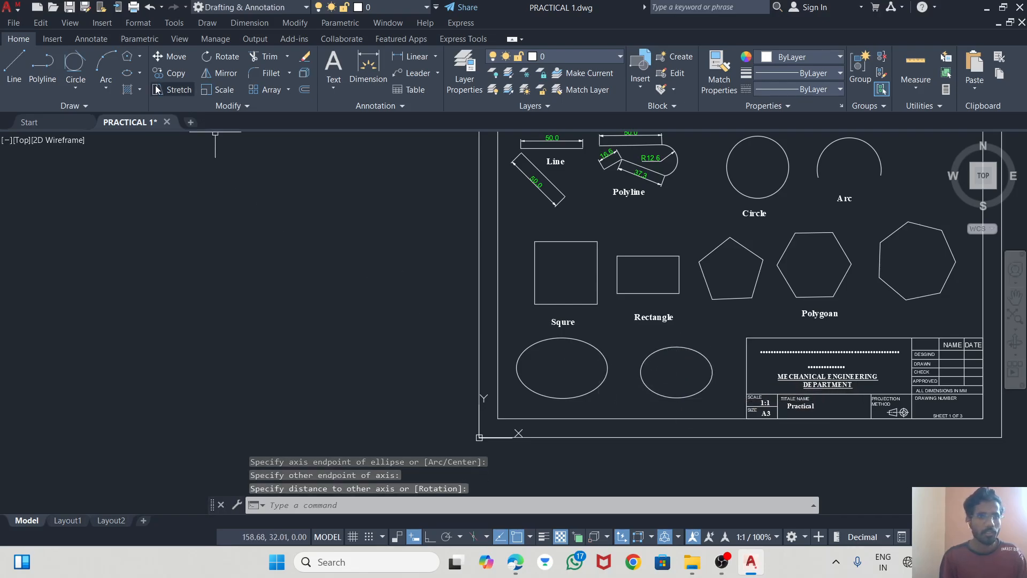
- Draw an elliptical arc outside the sheet beside the square, with a horizontal axis of about 54 mm and a vertical half-axis of about 25 mm
click(139, 73)
click(160, 151)
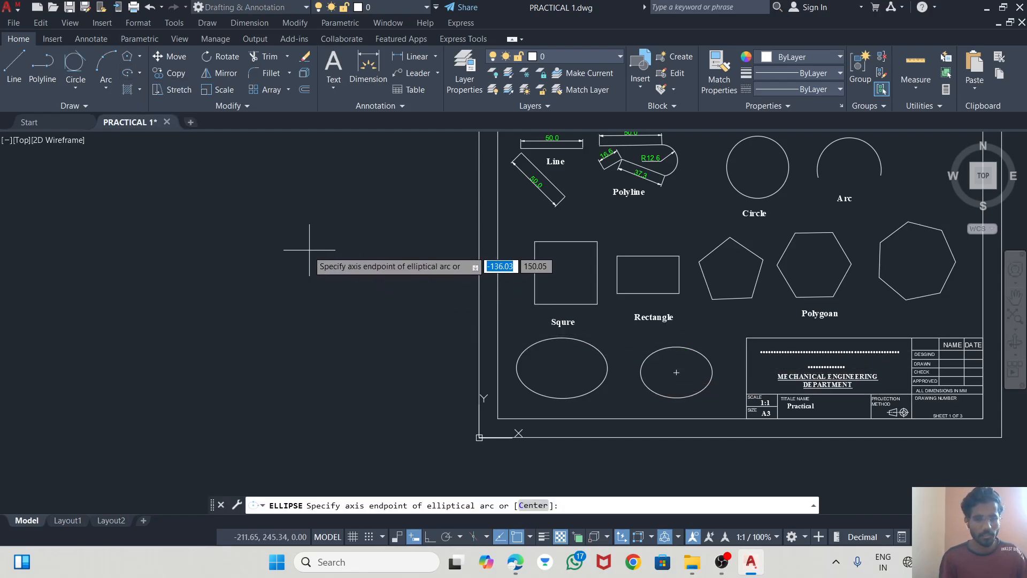
click(282, 261)
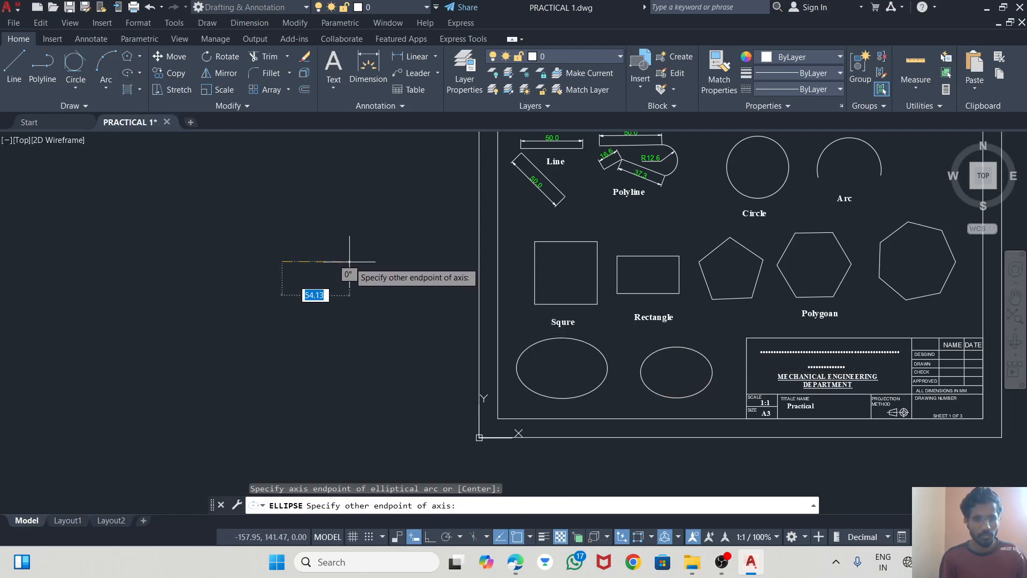
click(350, 261)
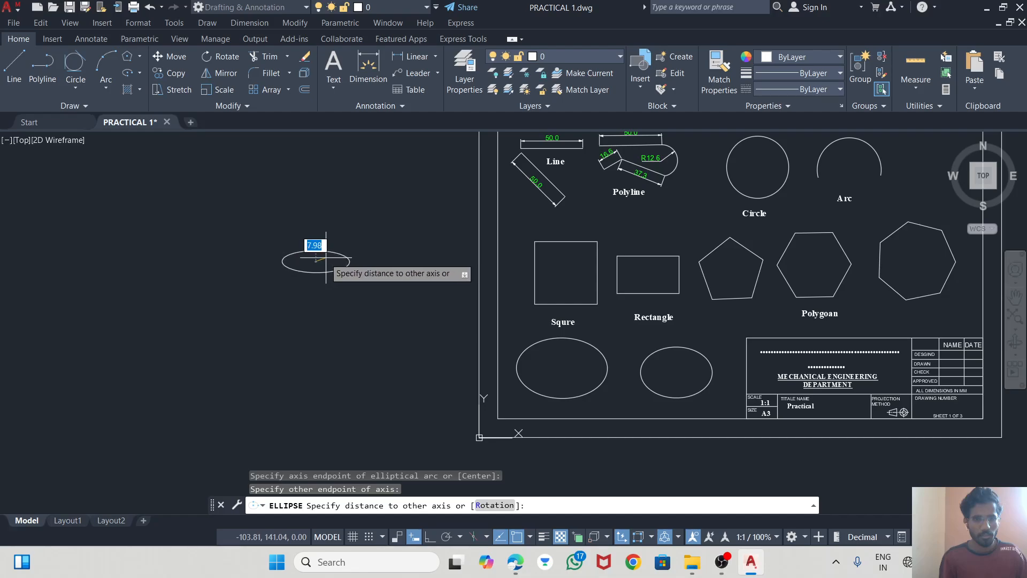
click(326, 295)
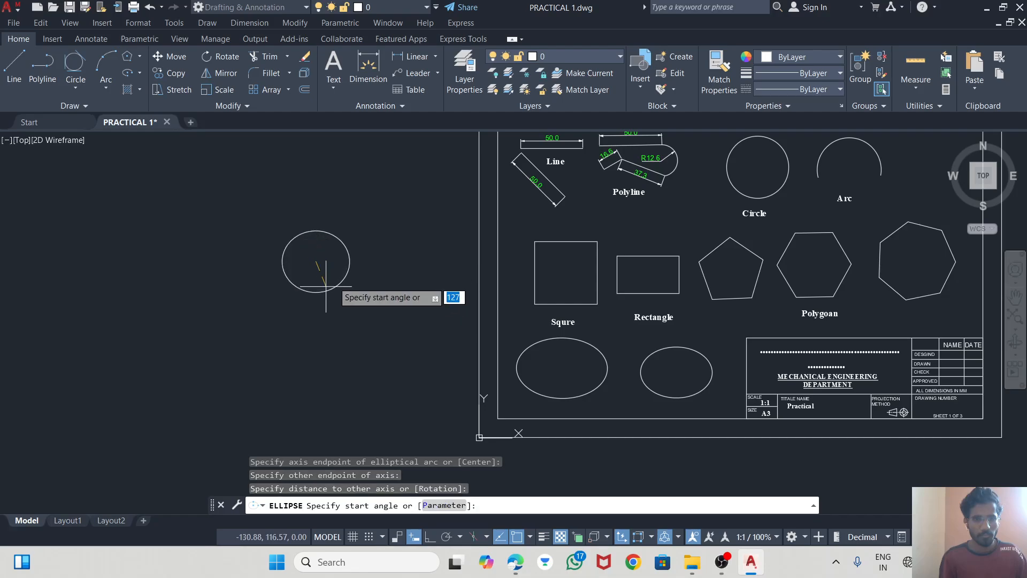
click(349, 262)
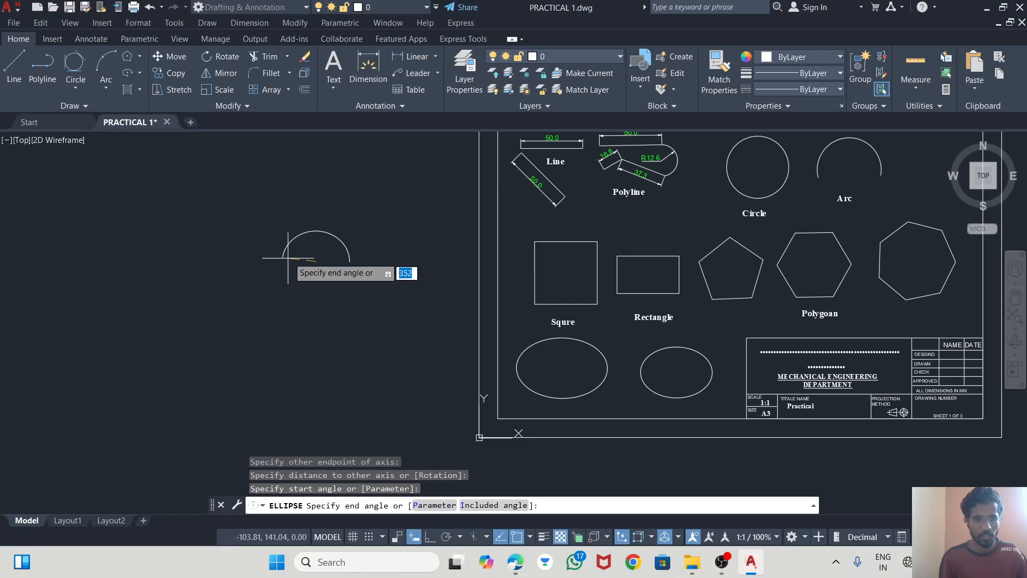
click(321, 288)
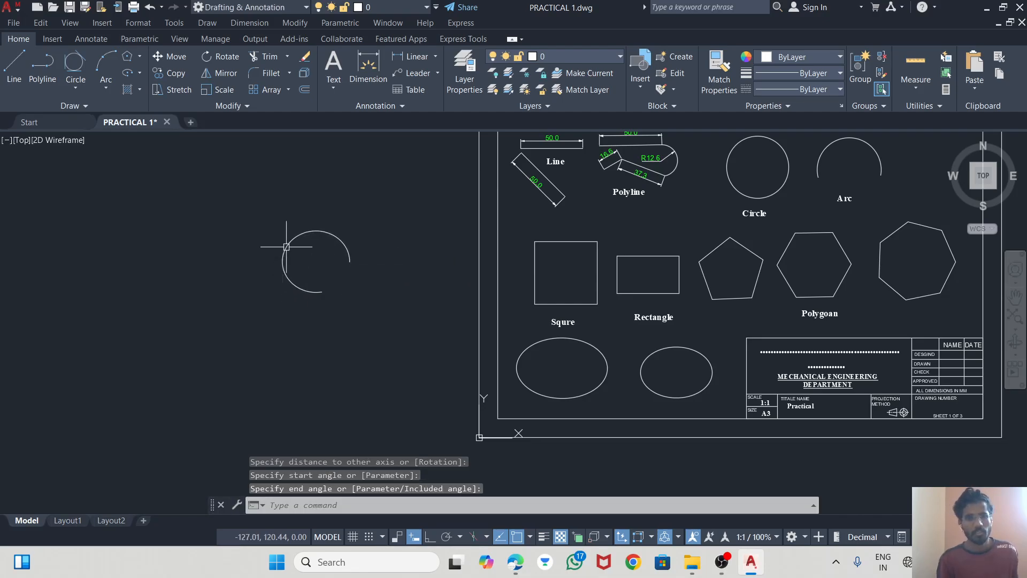
- Draw a second elliptical arc above and left of the first, with a horizontal axis of about 70 mm and a vertical half-axis of about 25 mm
click(135, 72)
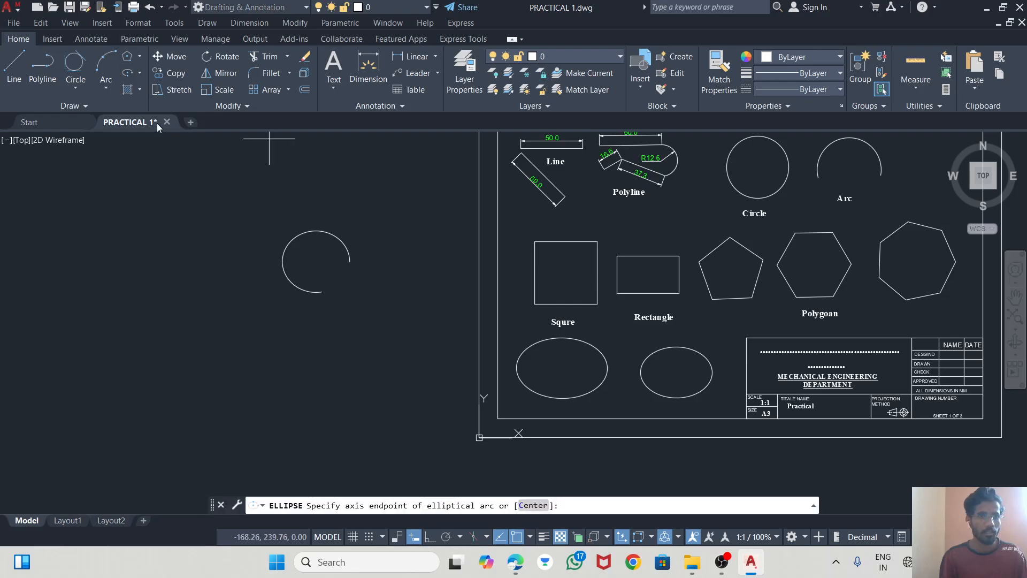
click(139, 74)
click(160, 150)
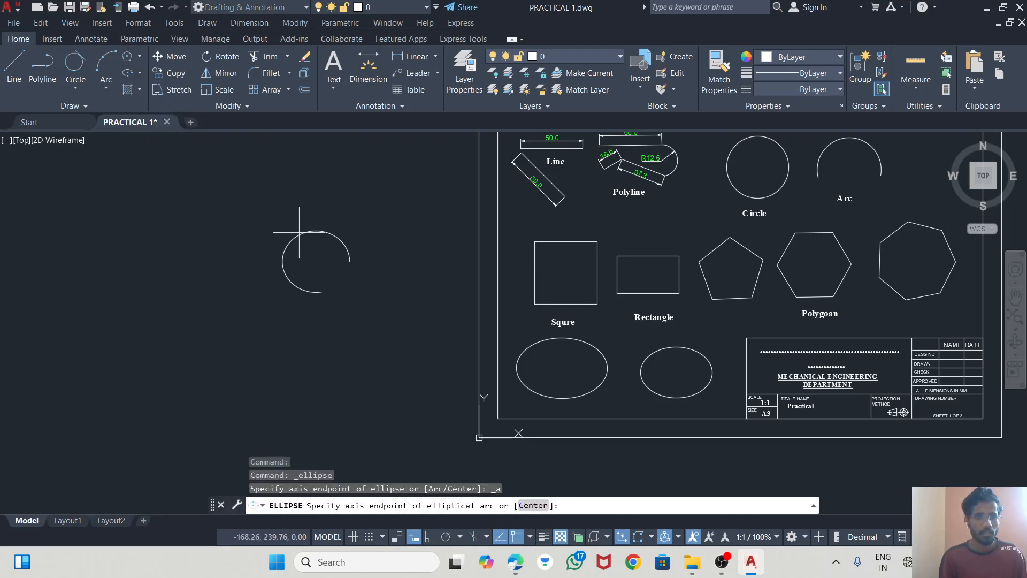
click(190, 185)
click(279, 184)
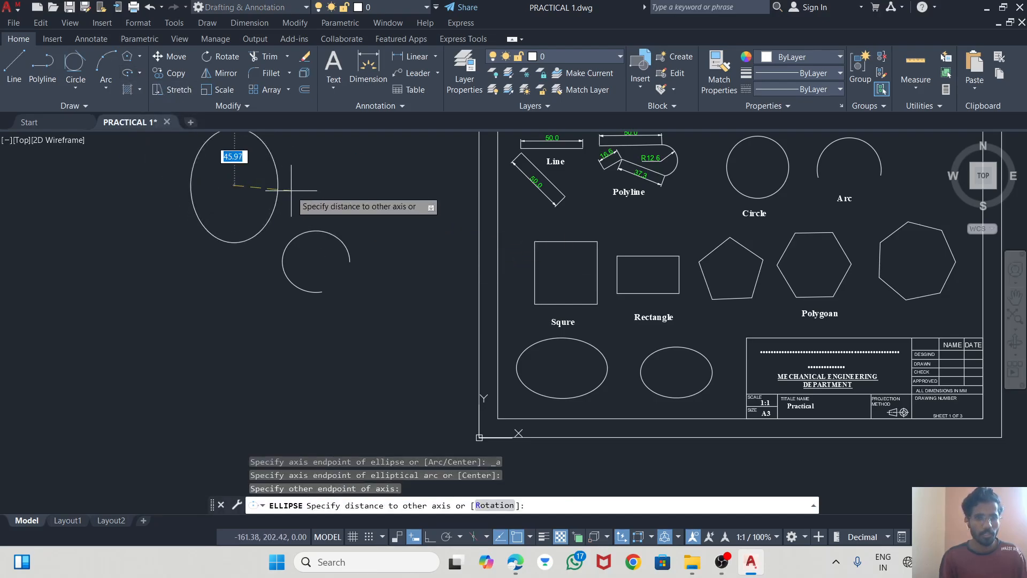
click(265, 185)
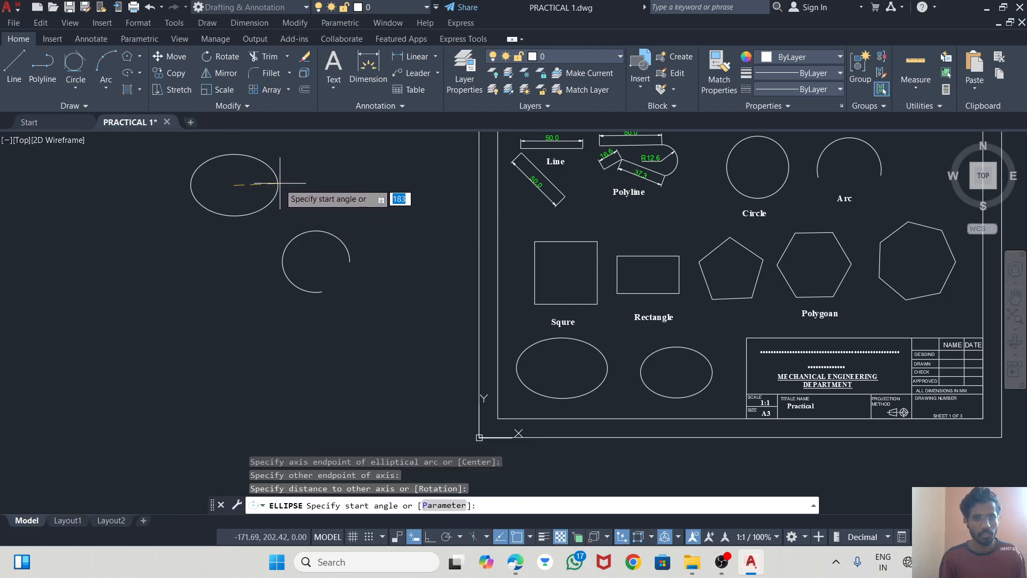
click(278, 177)
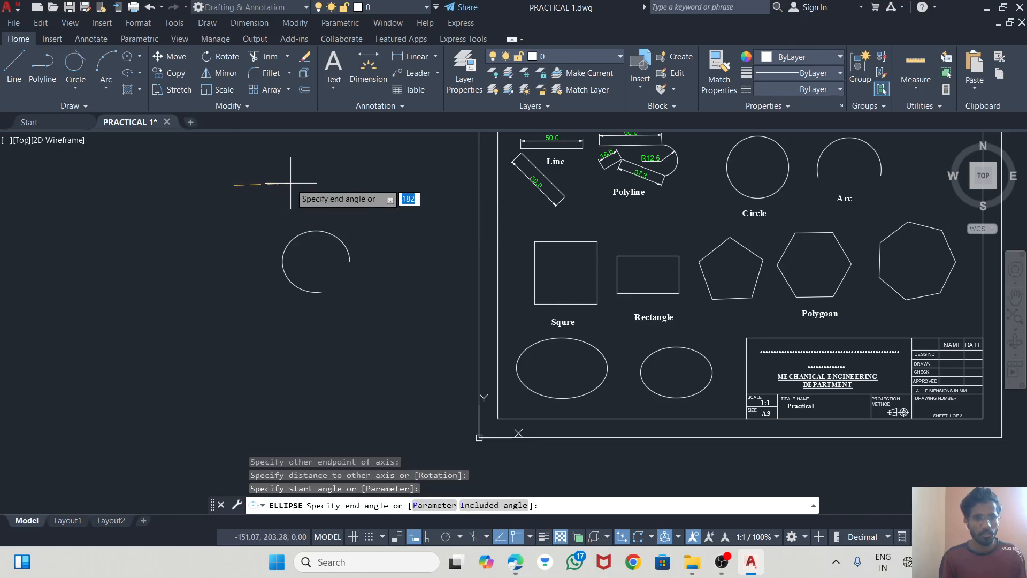
click(172, 264)
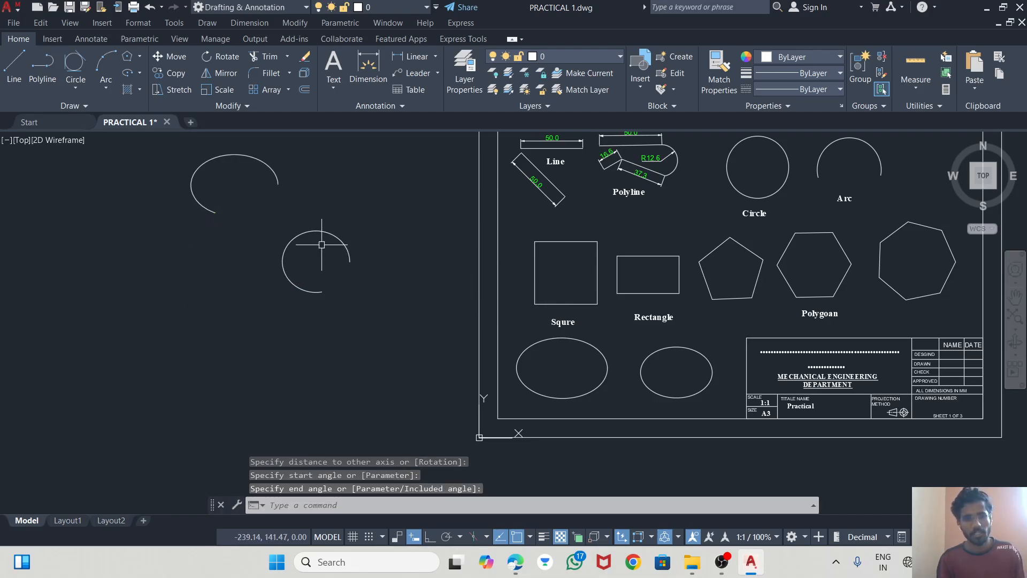
- Erase the second ellipse near the title block and move the larger elliptical arc from outside the sheet into its place
click(642, 364)
key(Delete)
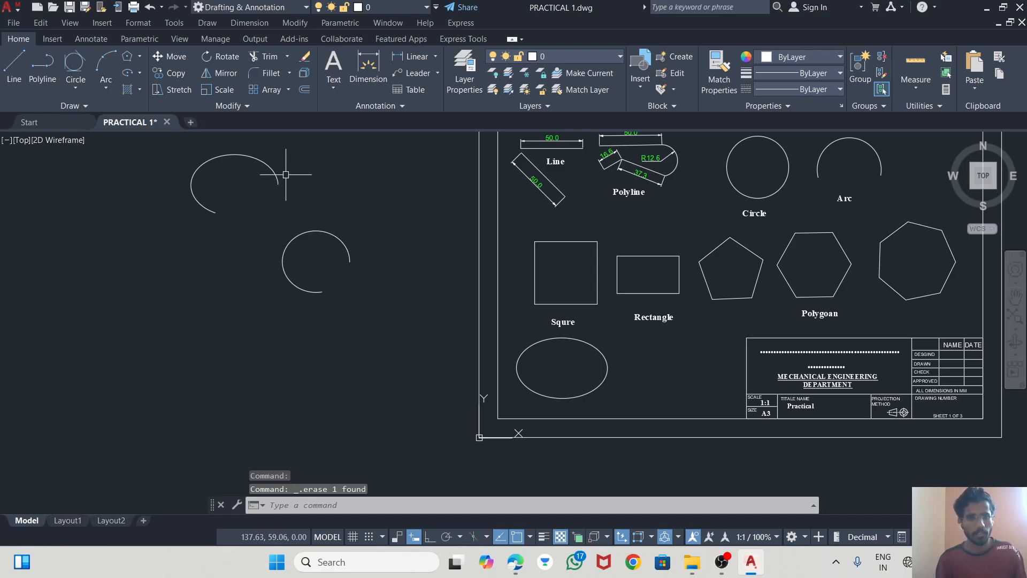
click(266, 170)
click(233, 184)
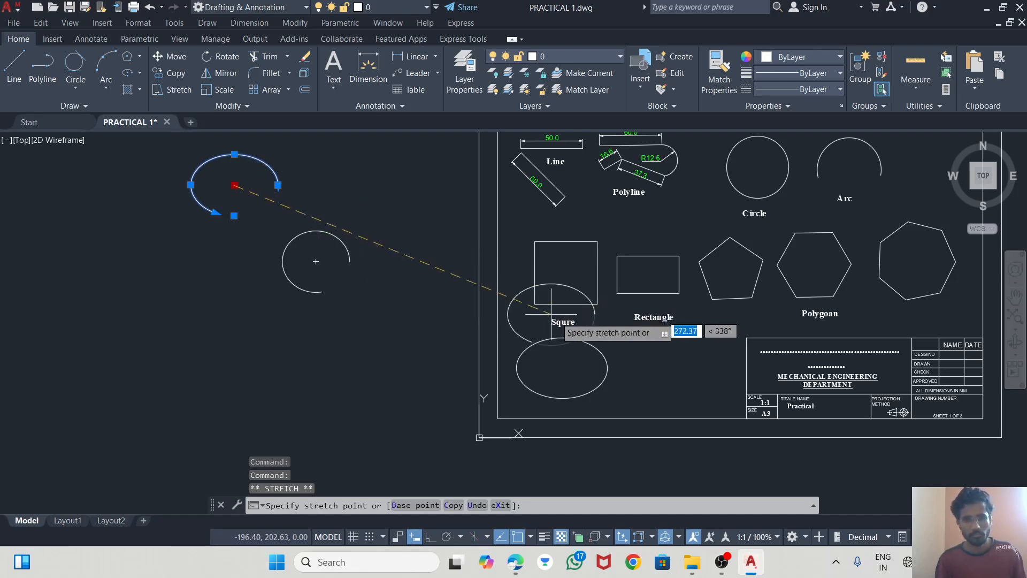
click(671, 372)
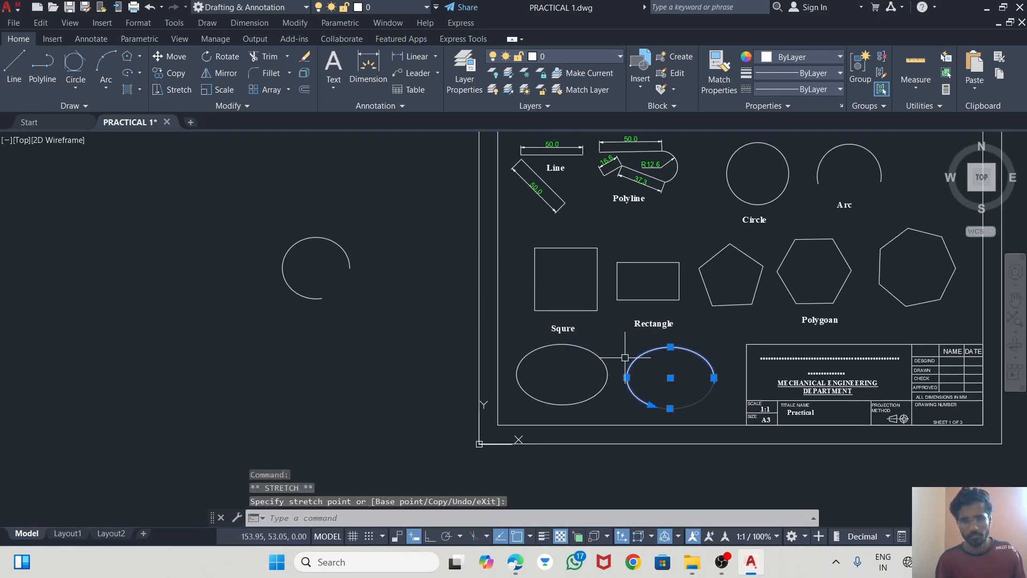
key(Escape)
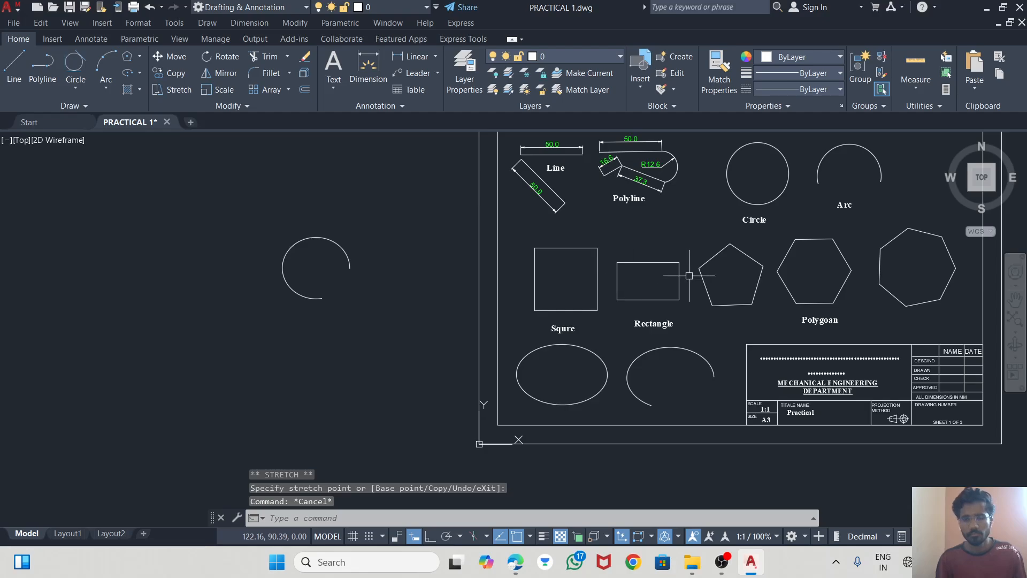
- Copy the "Rectangle" label and paste it between and below the ellipse and the elliptical arc
scroll(804, 227, up, 2)
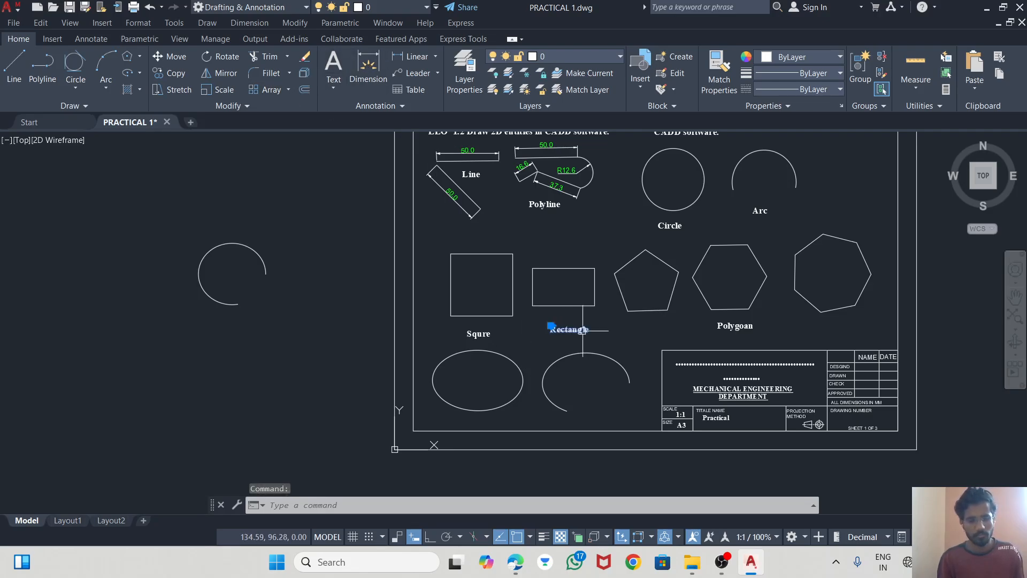
key(ctrl+c)
key(ctrl+v)
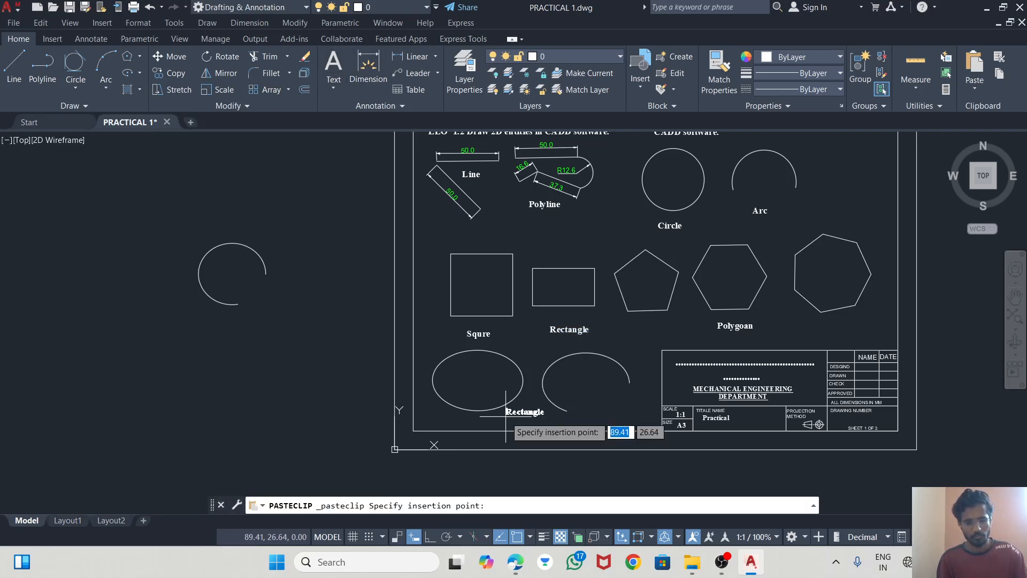
click(506, 418)
- Change the text of the pasted label below the ellipse to "ellipse"
double_click(544, 413)
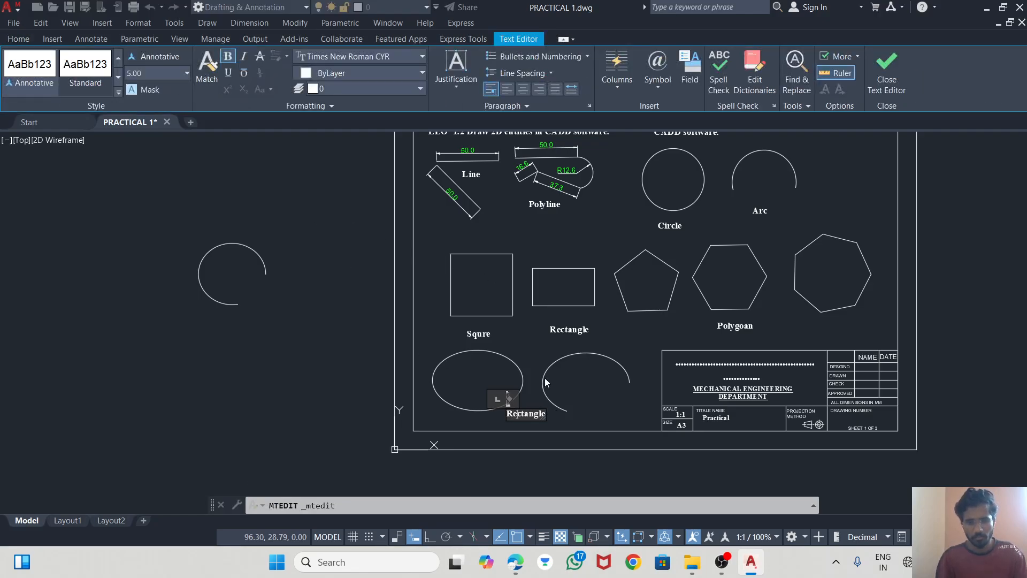
key(BackSpace)
key(BackSpace)
key(BackSpace)
key(BackSpace)
key(BackSpace)
key(BackSpace)
key(BackSpace)
key(BackSpace)
key(BackSpace)
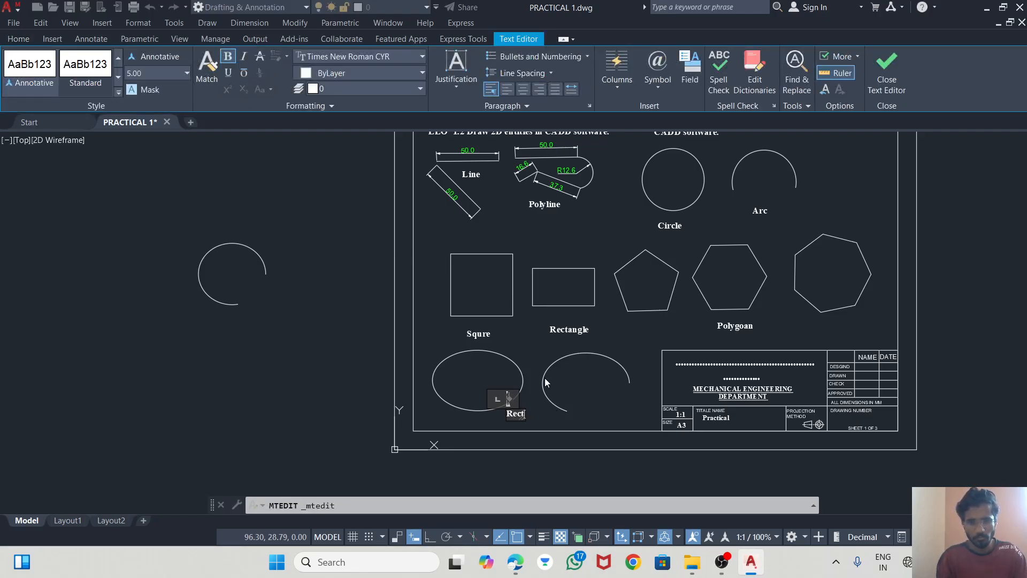
text(ell)
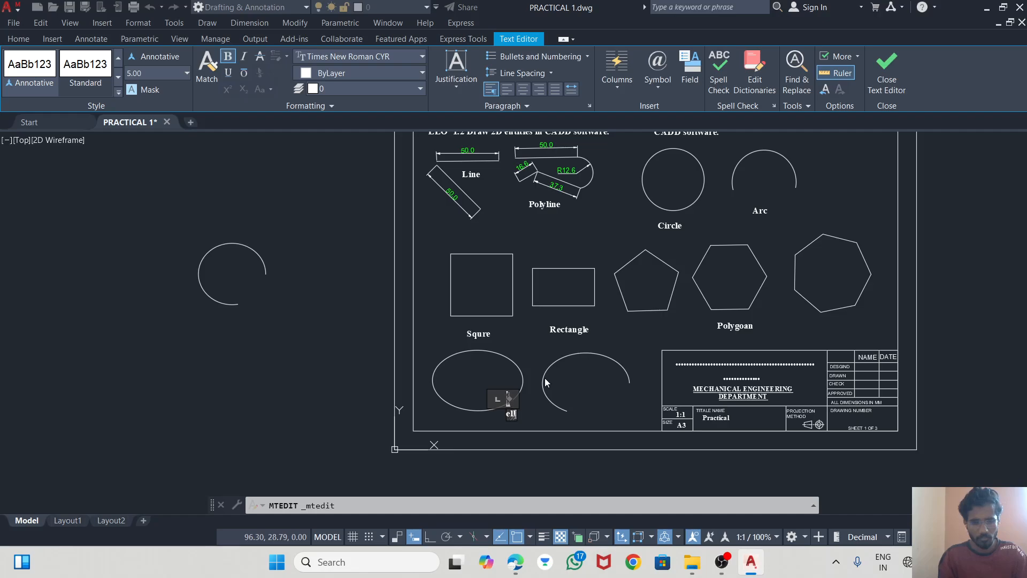
text(ipse)
click(218, 203)
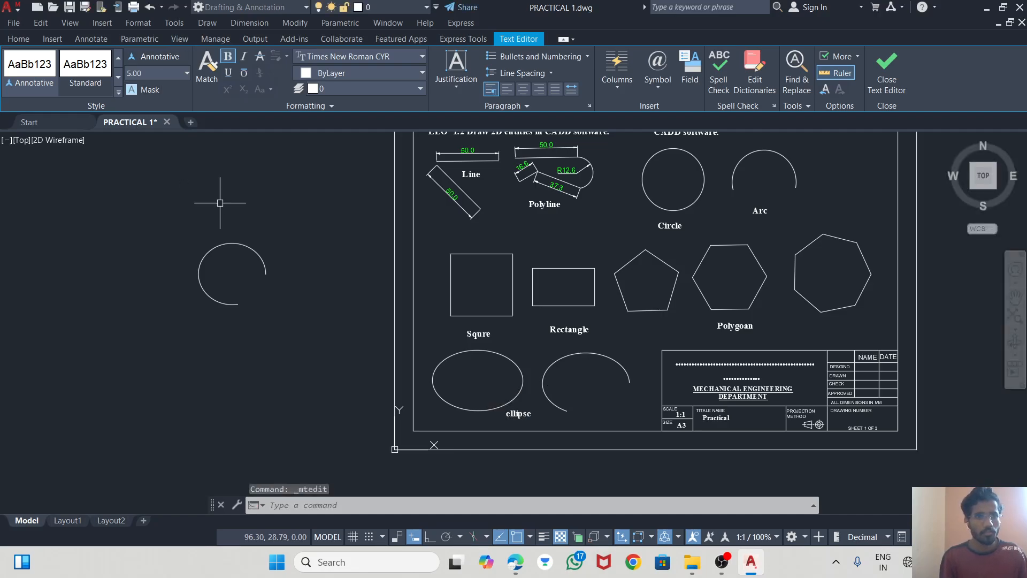
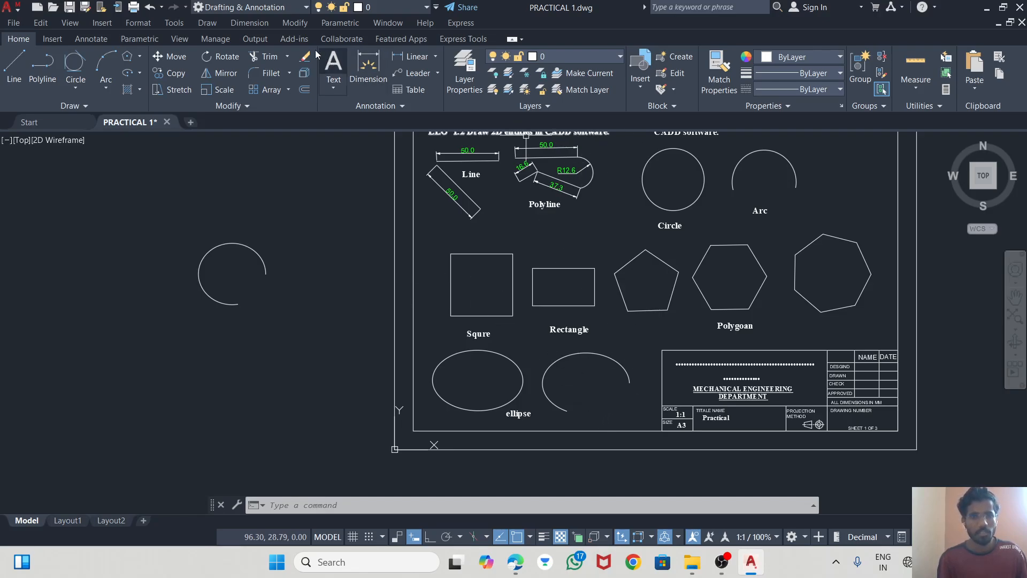
- Dimension the square's width above its top edge and its height beside its left edge
click(368, 69)
click(451, 254)
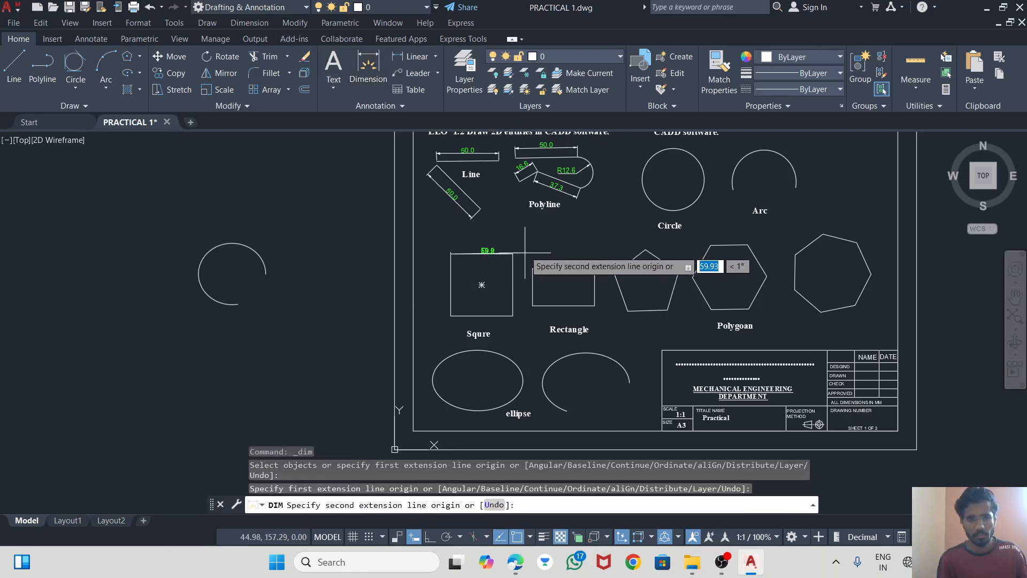
click(513, 253)
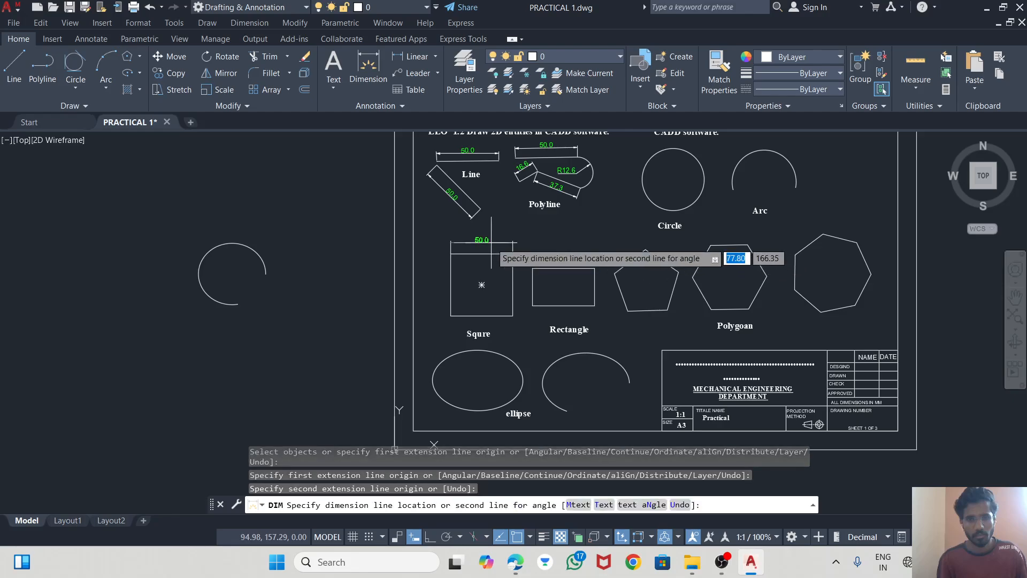
click(481, 244)
click(450, 253)
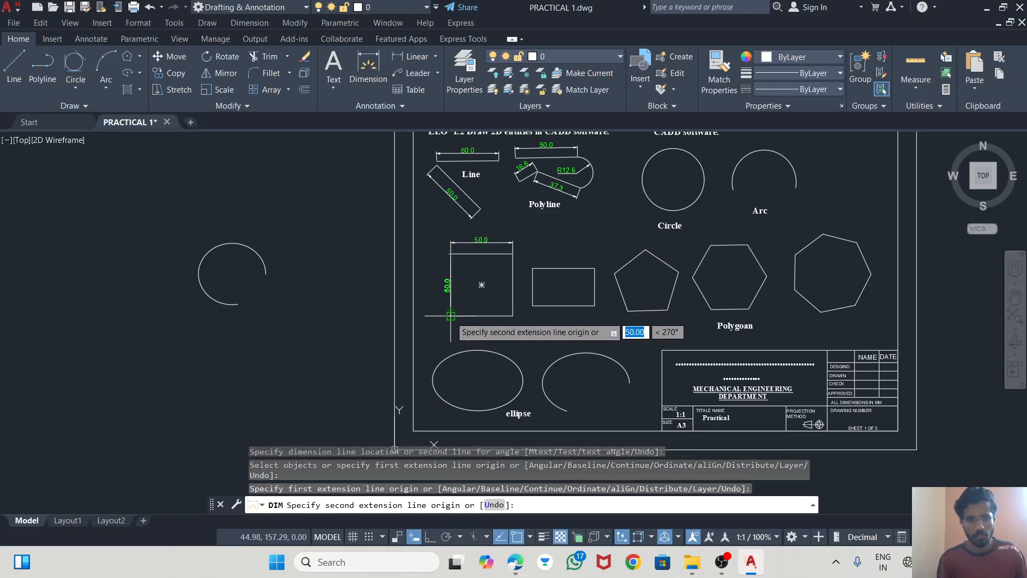
click(451, 316)
click(432, 292)
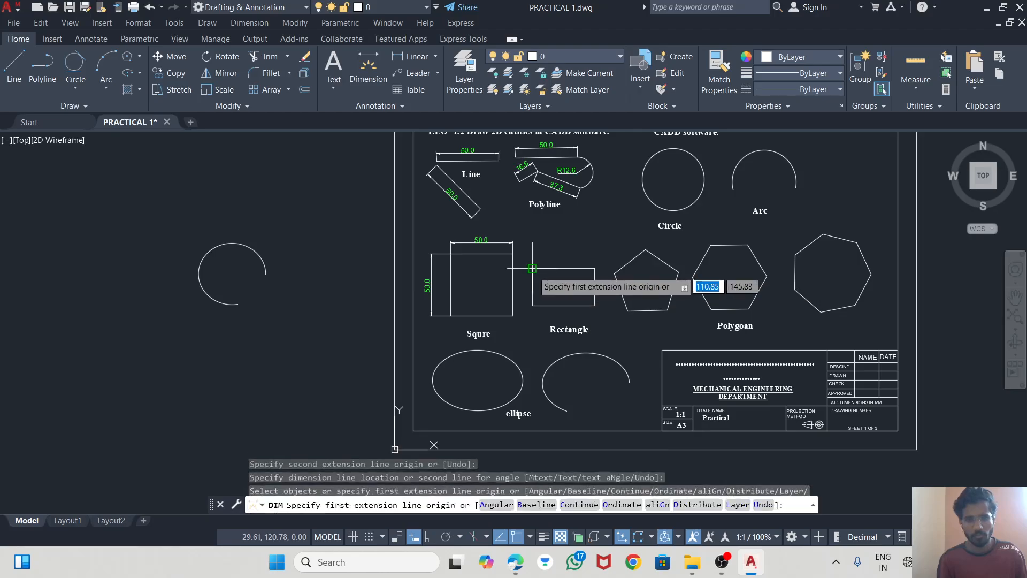
- Dimension the rectangle's width above its top edge and its height beside its left edge
click(532, 268)
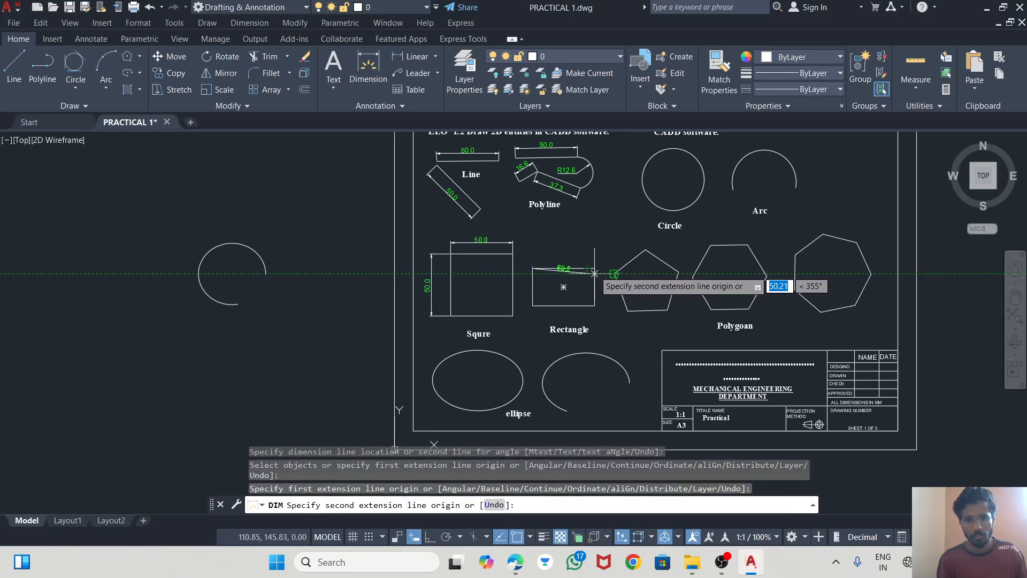
click(594, 268)
click(563, 261)
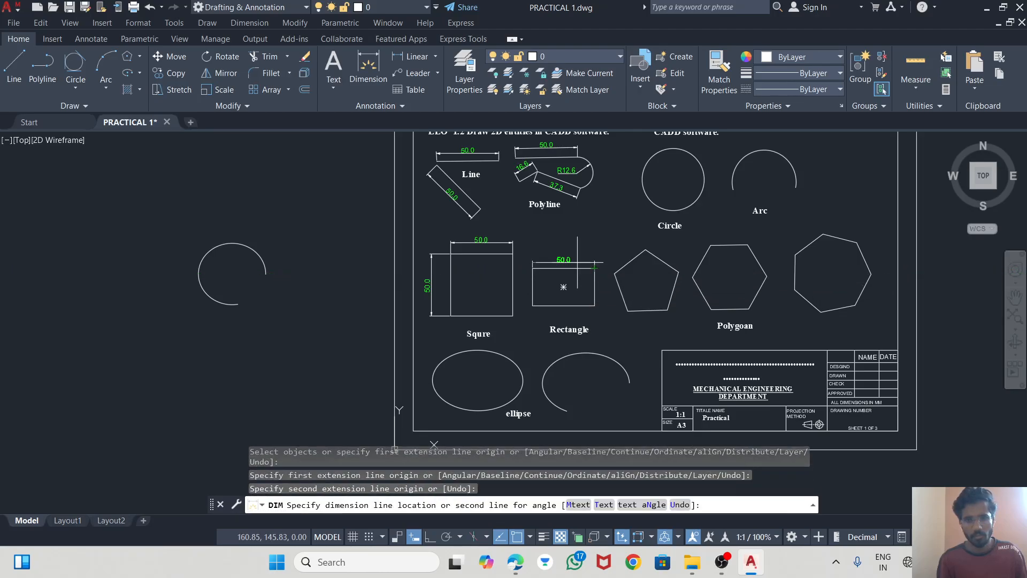
click(532, 268)
click(532, 305)
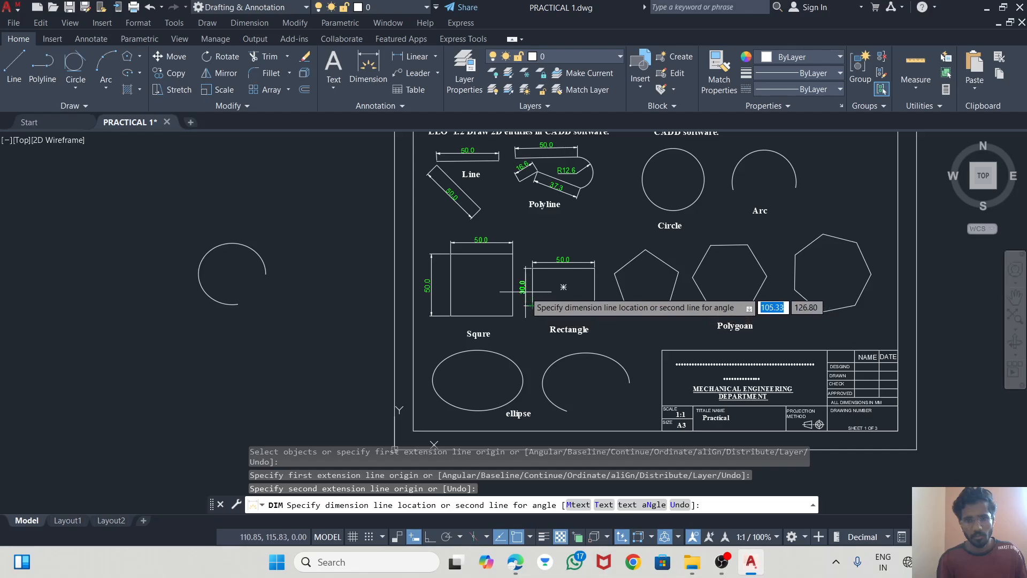
click(522, 287)
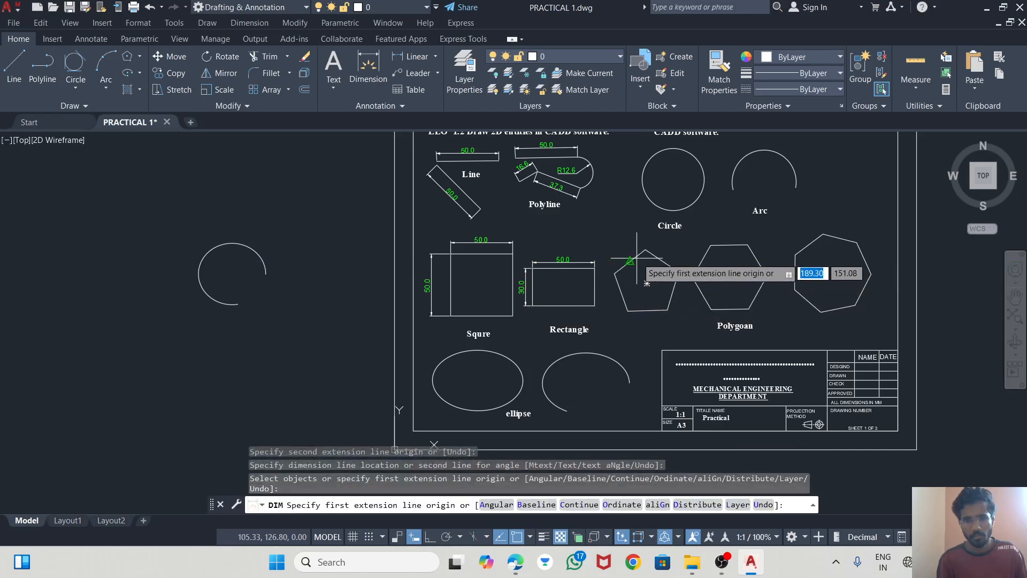
- Dimension the pentagon's upper-left side and the hexagon's top side
key(Return)
click(633, 259)
click(640, 272)
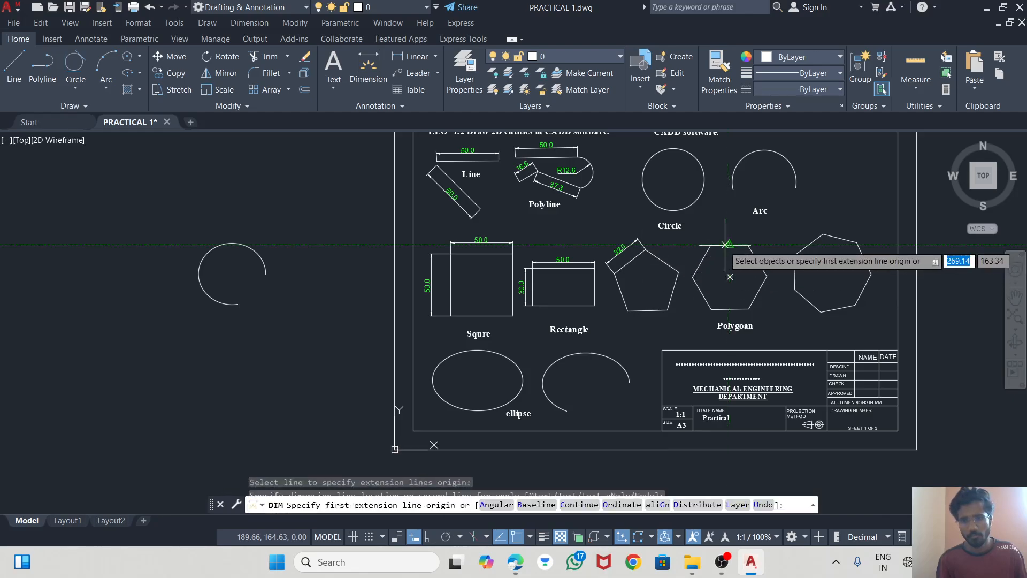
key(Return)
click(723, 245)
click(720, 237)
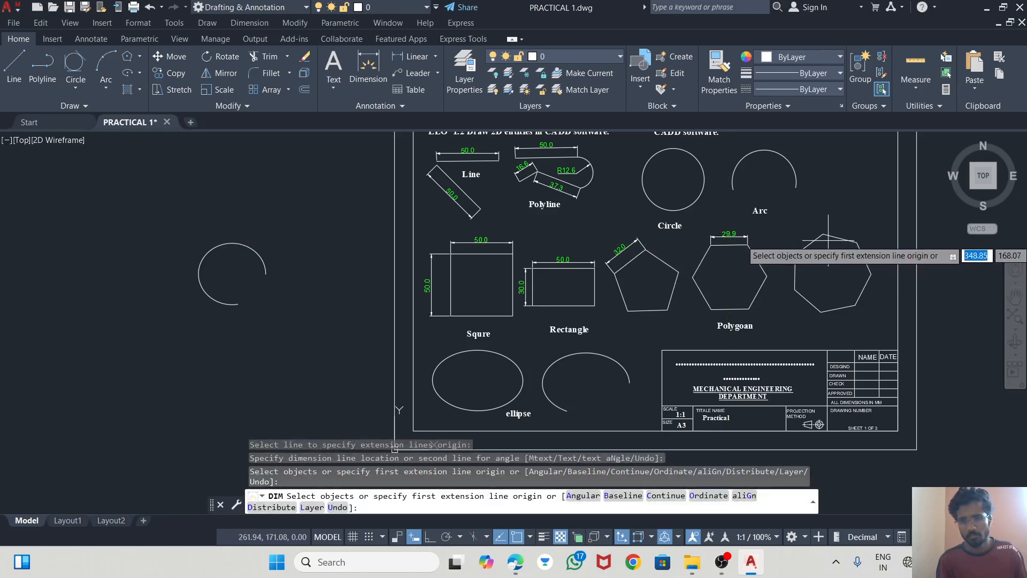
- Dimension the upper-left side of the heptagon, with the dimension line outside the shape
click(799, 237)
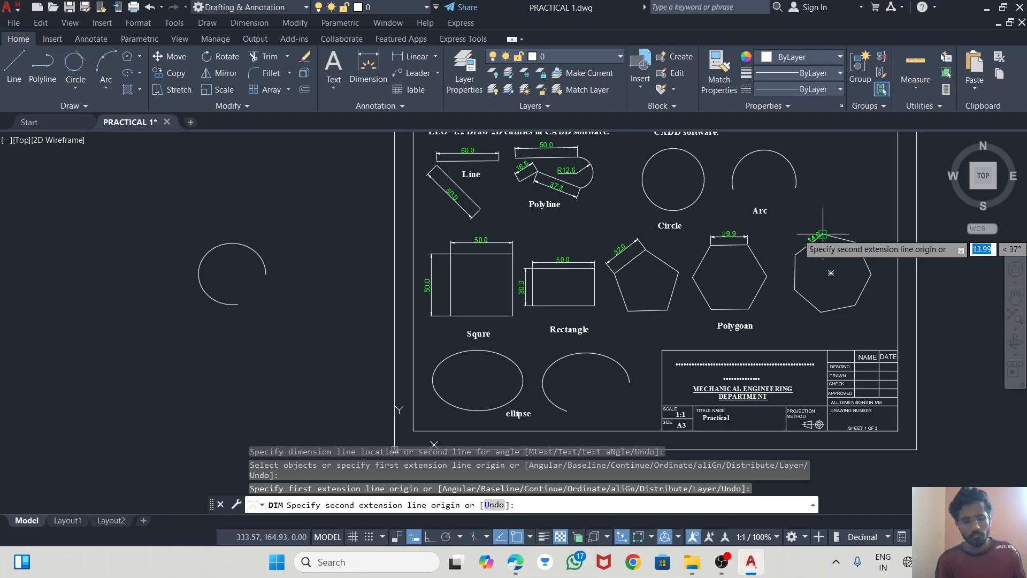
key(Escape)
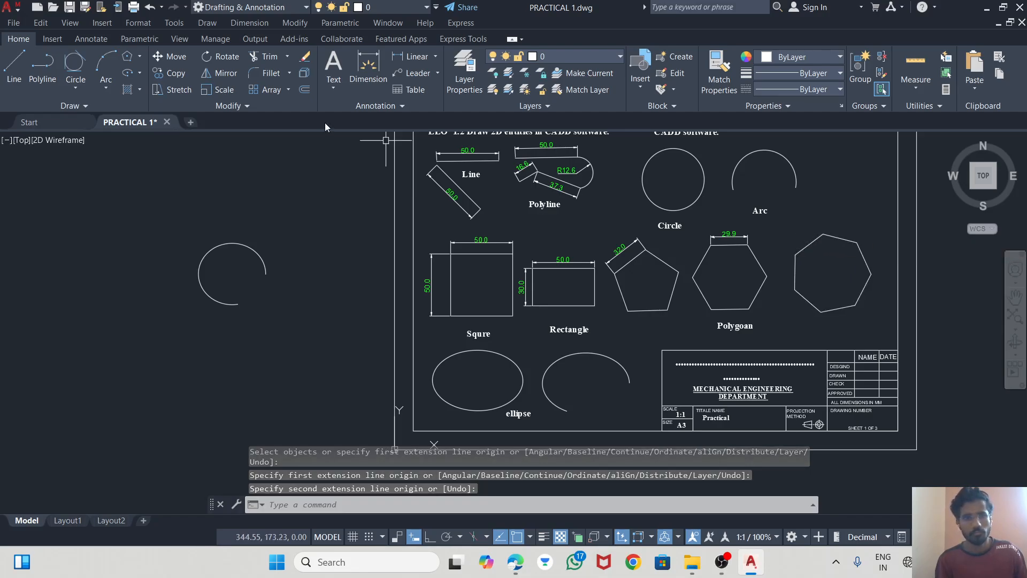
click(368, 67)
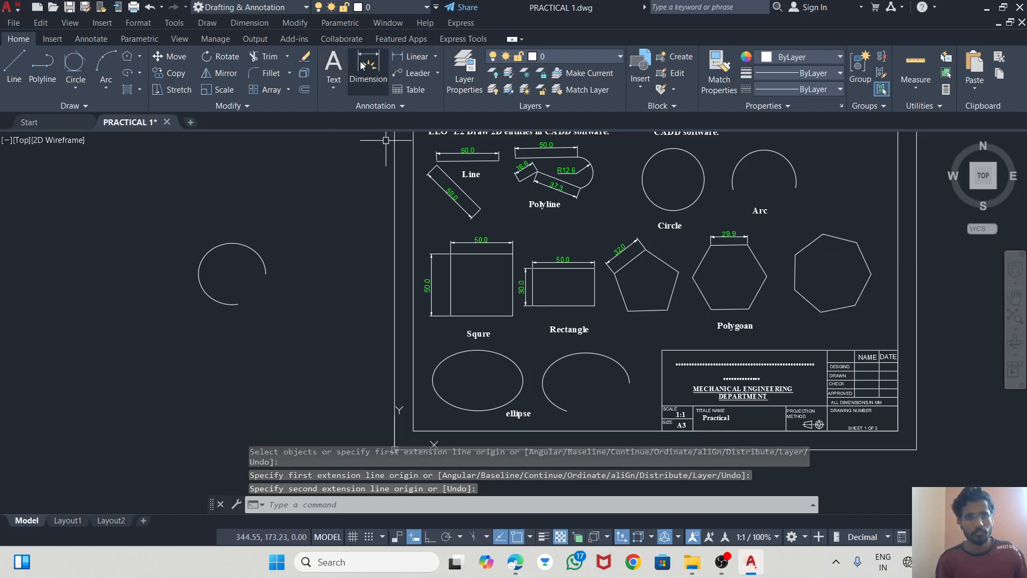
click(809, 245)
key(Escape)
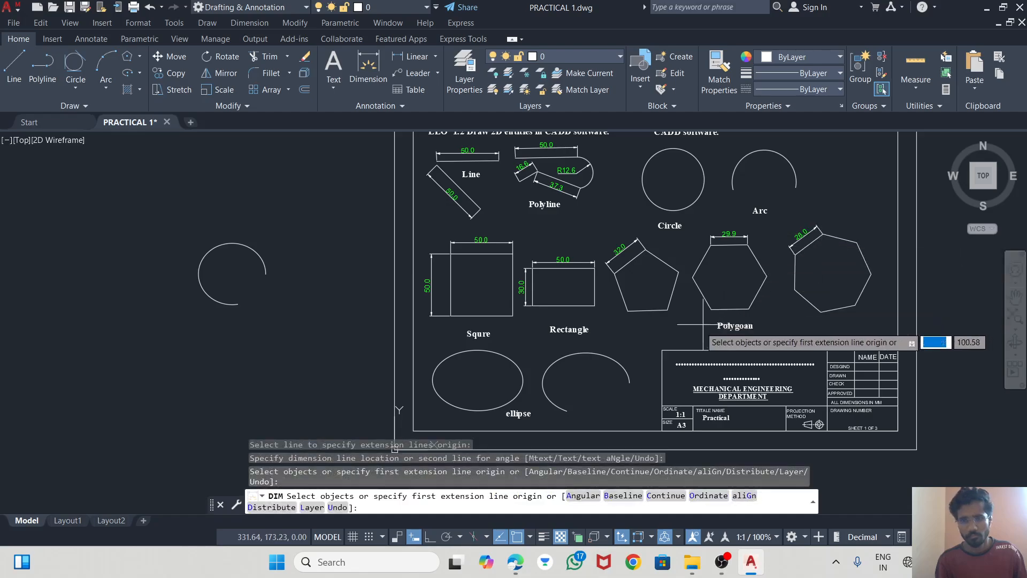
- Dimension the ellipse's horizontal and vertical half-axes inside the shape, measuring from near its center
click(467, 351)
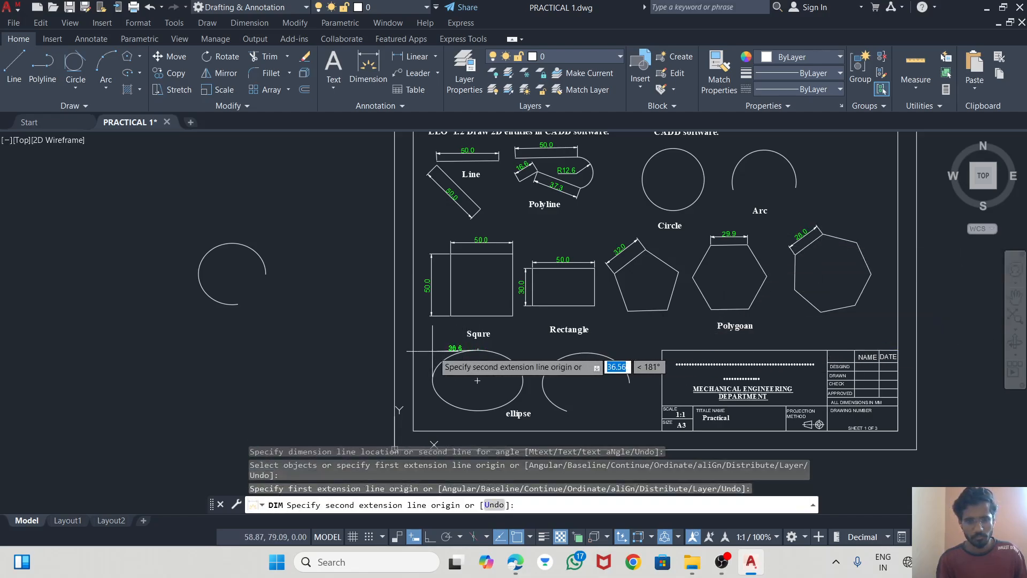
click(367, 67)
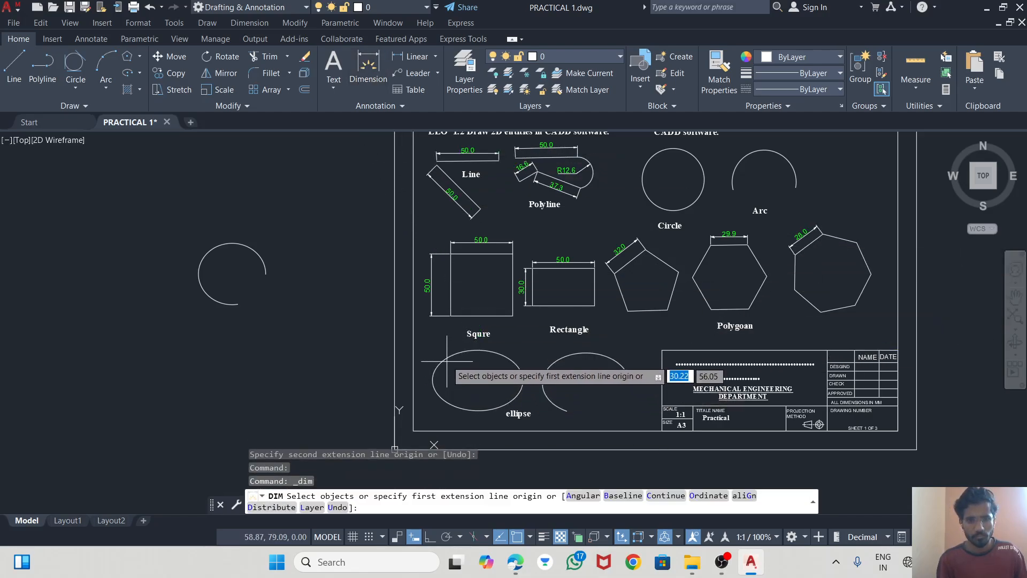
click(432, 380)
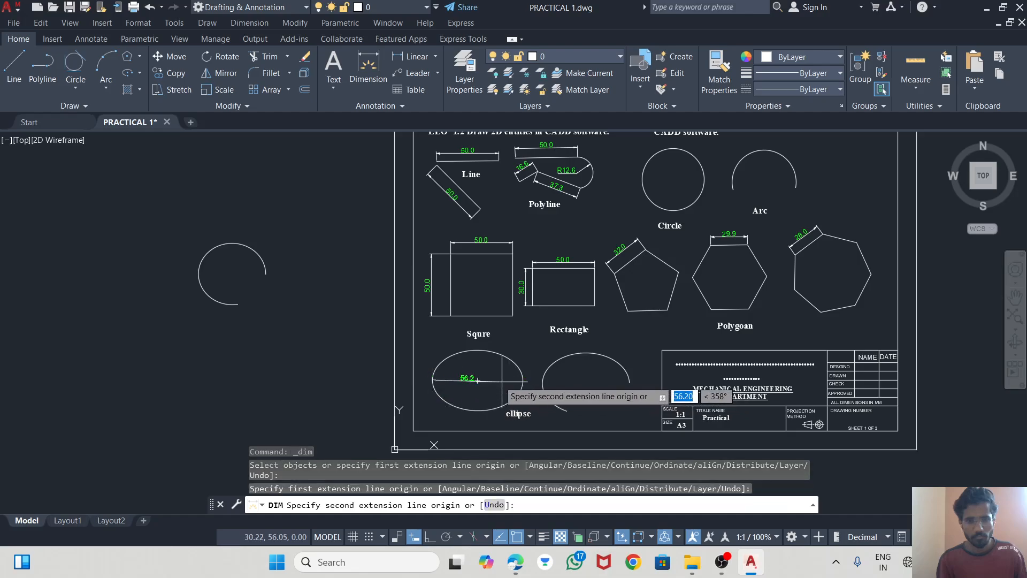
click(478, 380)
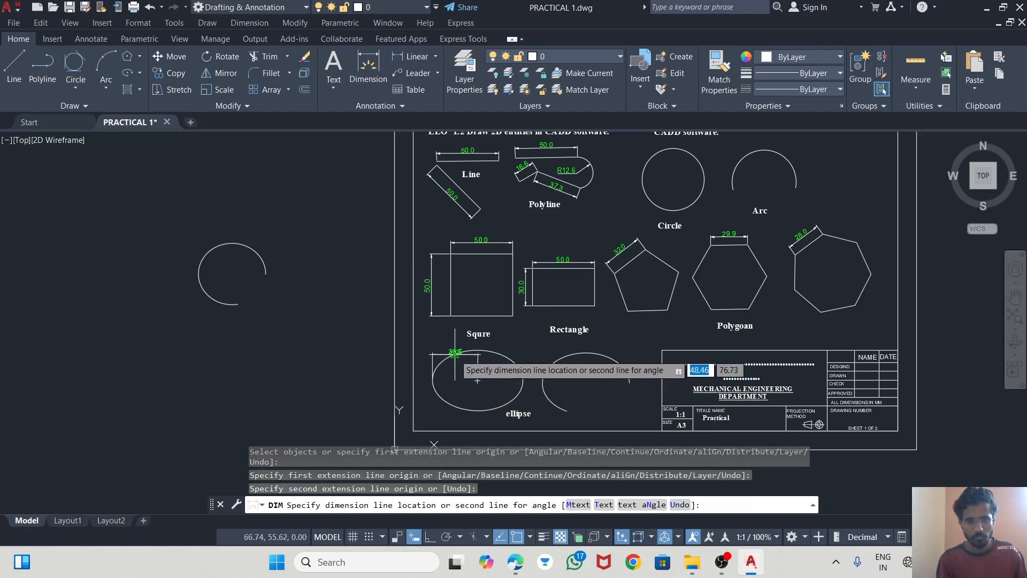
click(477, 378)
click(477, 350)
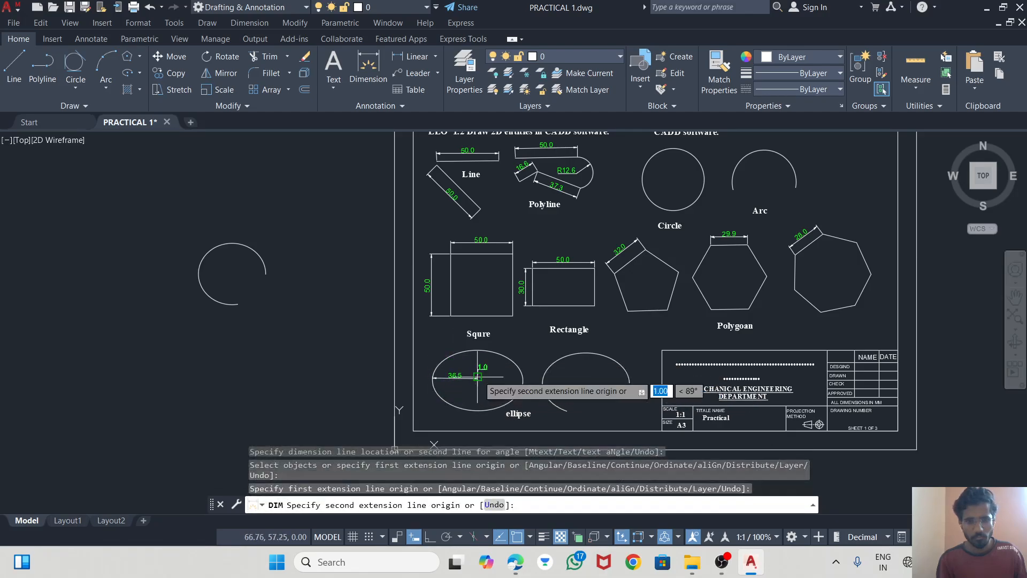
click(477, 380)
click(489, 380)
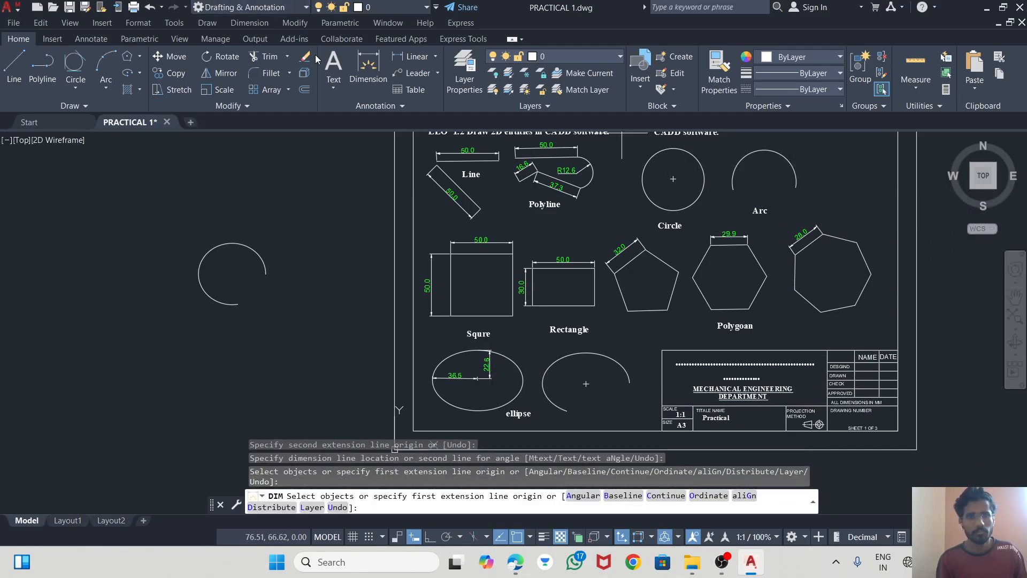
- Dimension the circle's diameter and the arc's radius, placing both values outside at the upper right of each shape
click(368, 66)
click(705, 170)
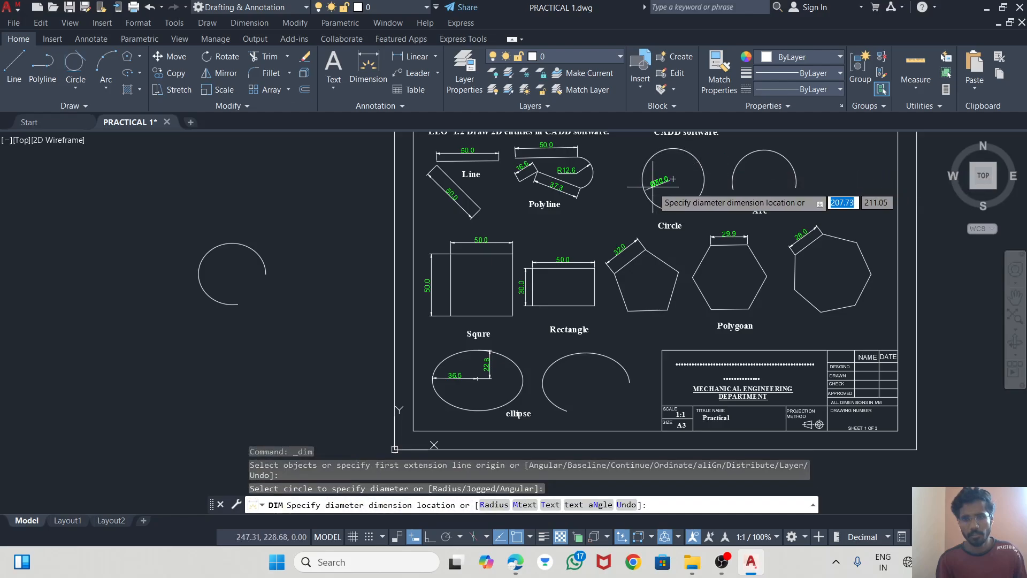
click(709, 158)
click(783, 153)
click(782, 153)
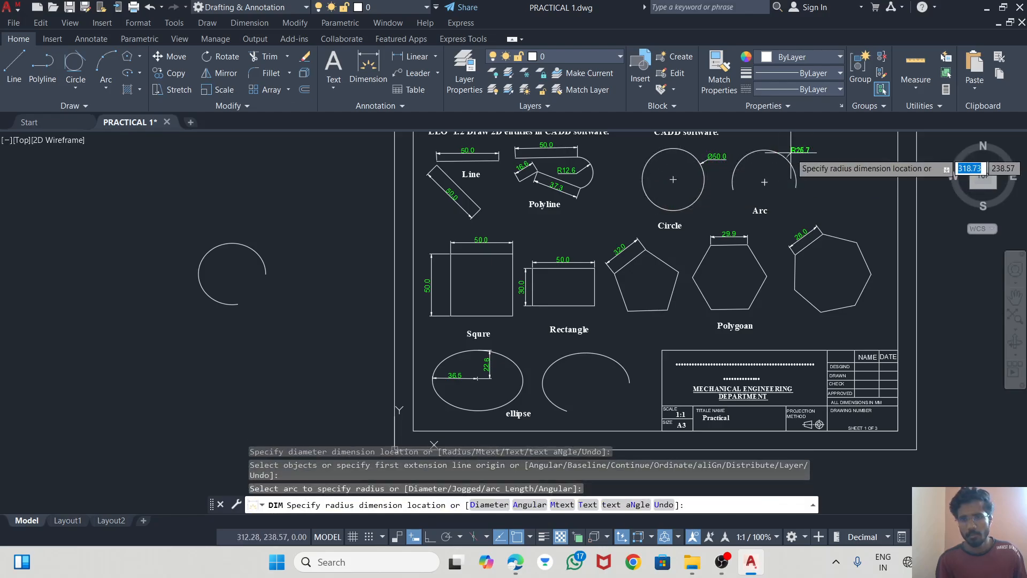
click(808, 153)
scroll(808, 153, up, 2)
scroll(717, 220, down, 4)
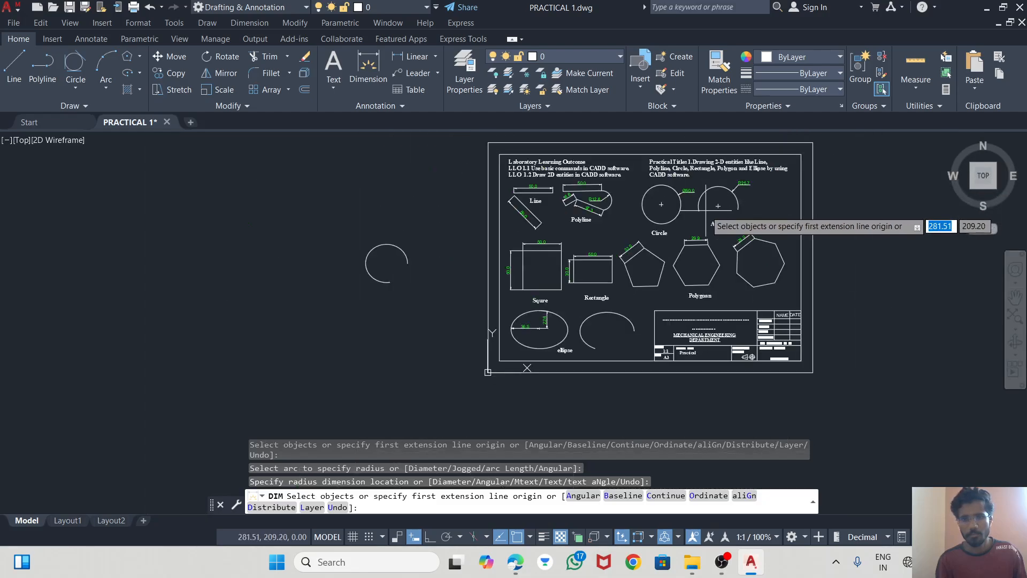
scroll(776, 251, up, 2)
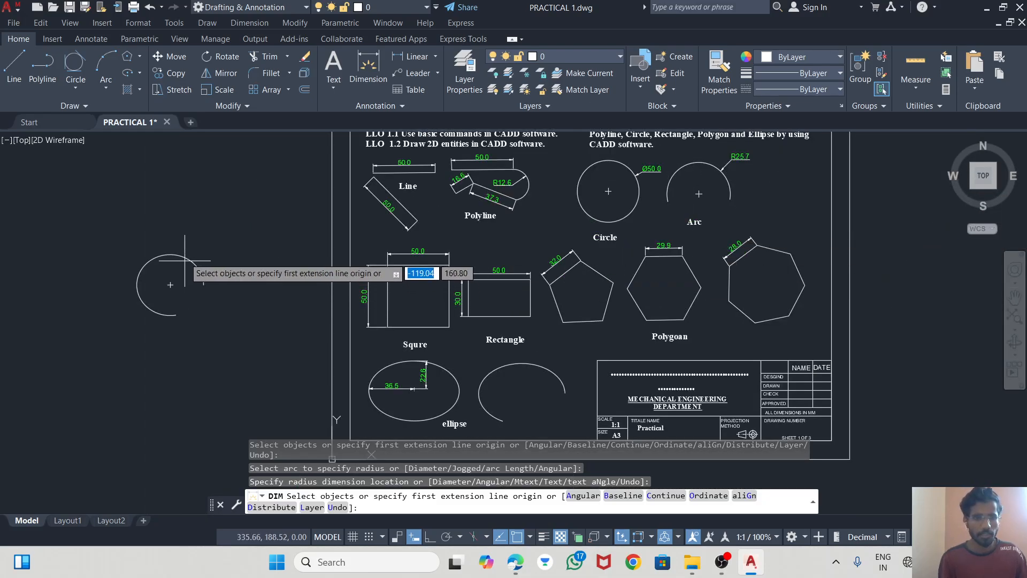
- Finish dimensioning and delete the leftover circular arc outside the sheet border
key(Return)
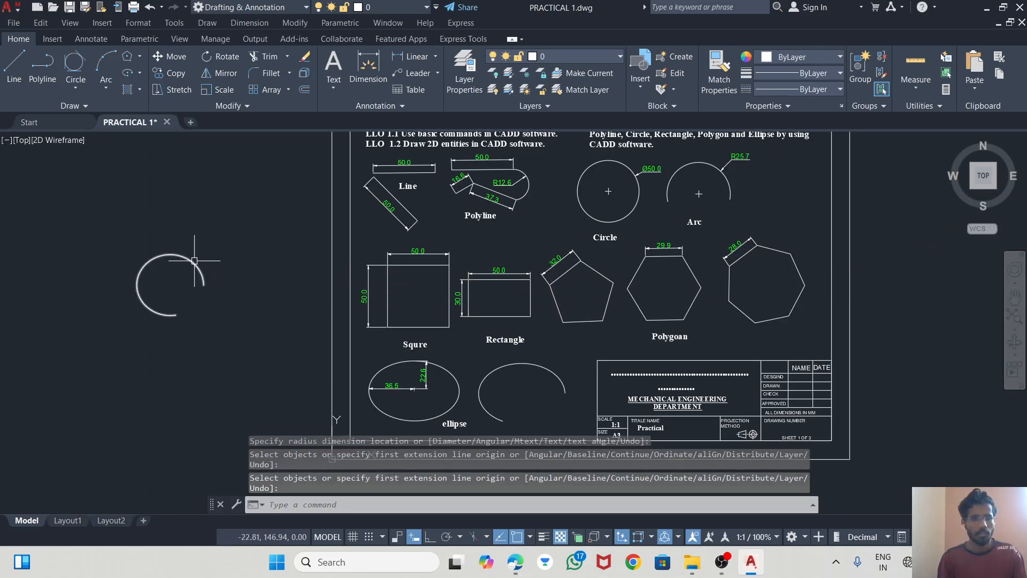
click(194, 260)
key(Delete)
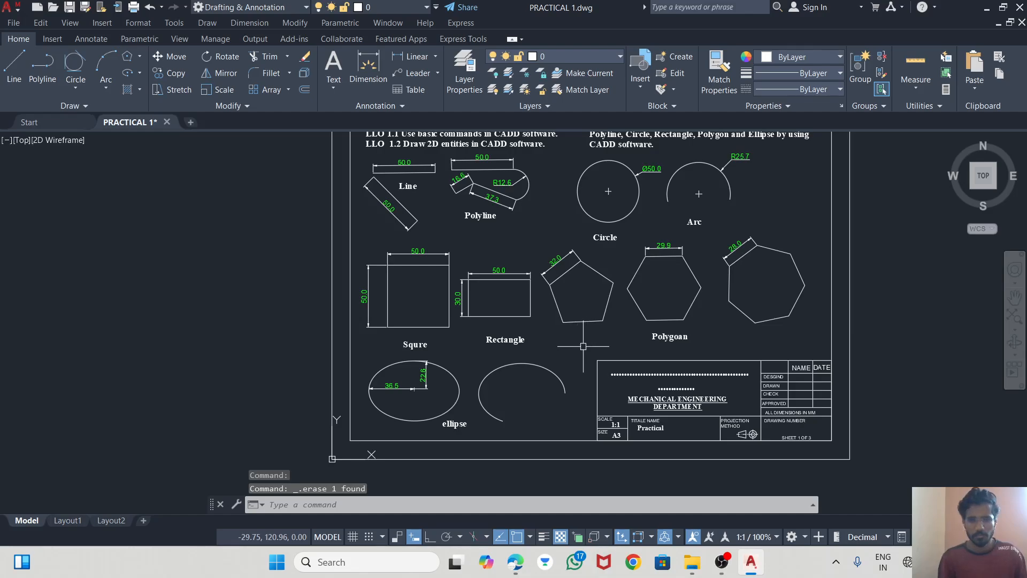
- Save the drawing under its existing file name
middle_drag(583, 346, 474, 375)
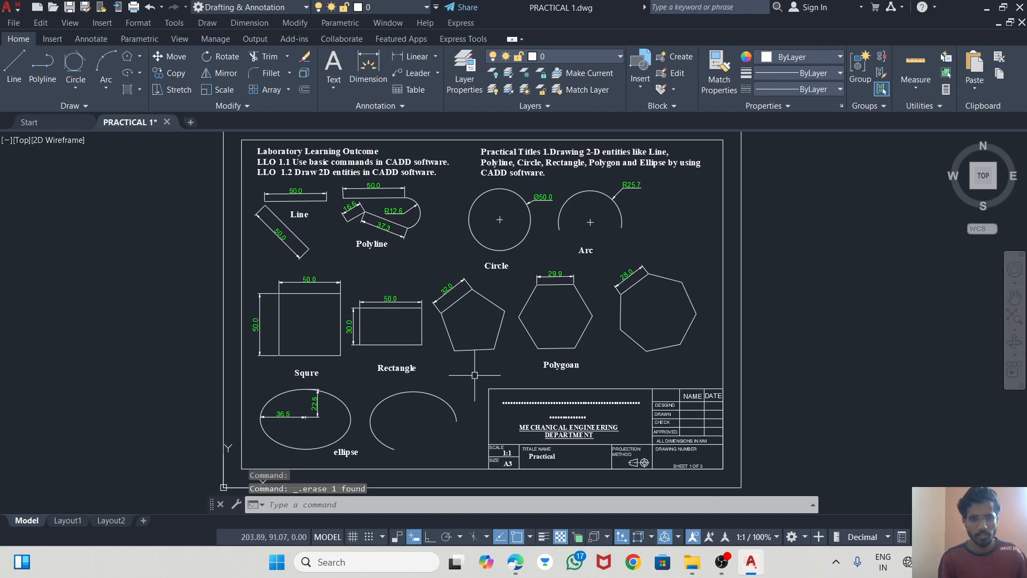
click(16, 8)
click(56, 143)
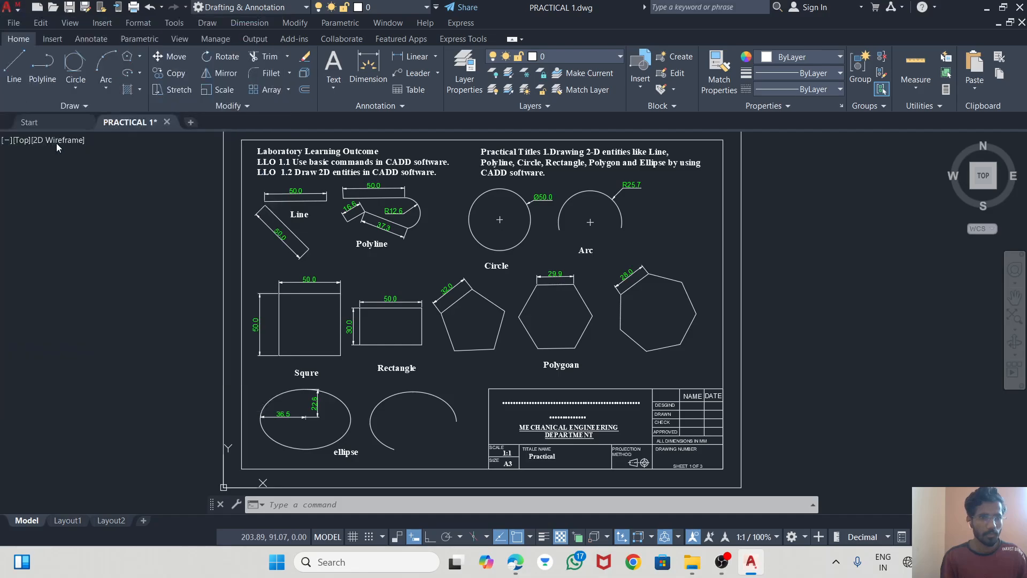
click(17, 6)
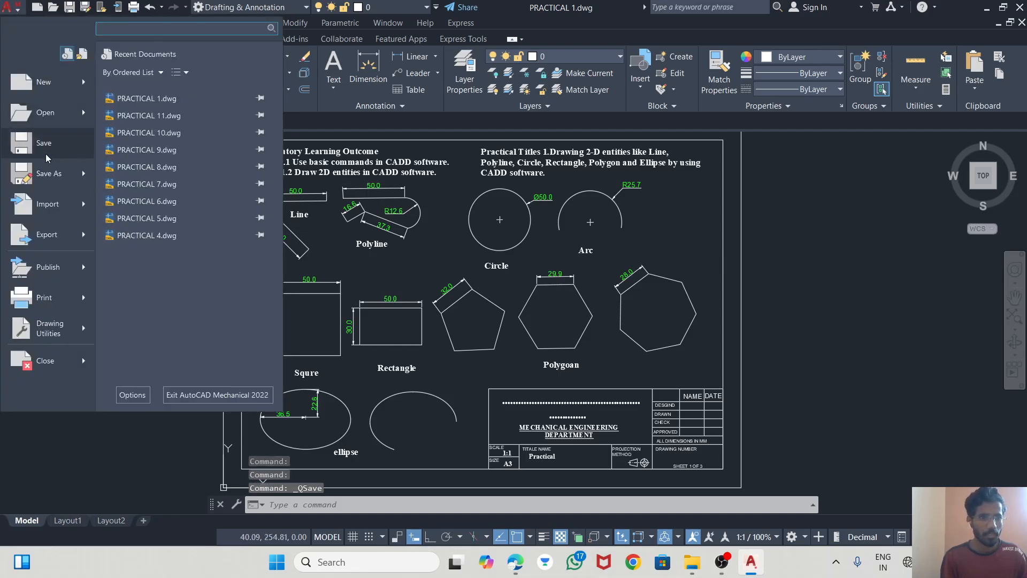
click(57, 179)
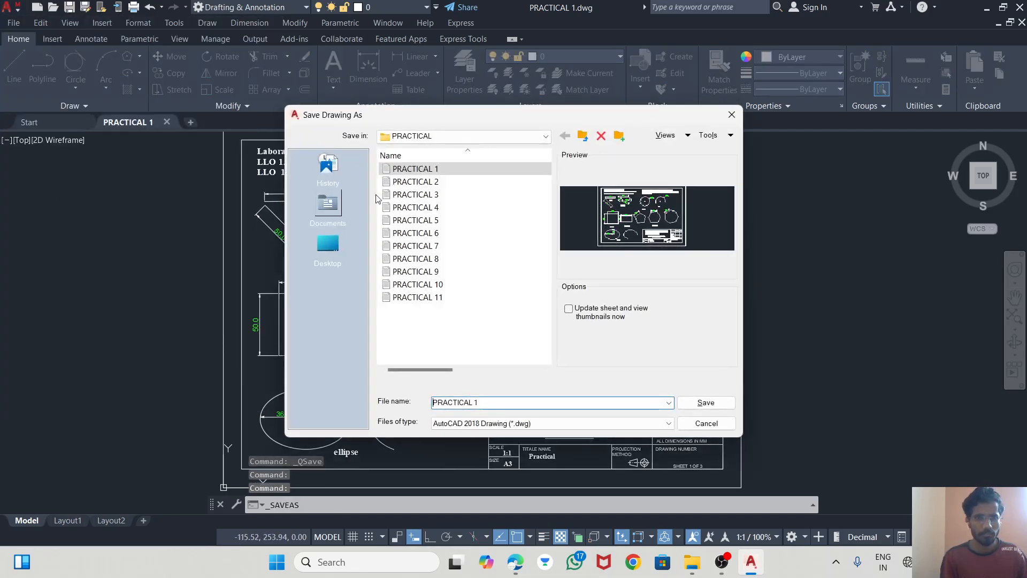
click(696, 424)
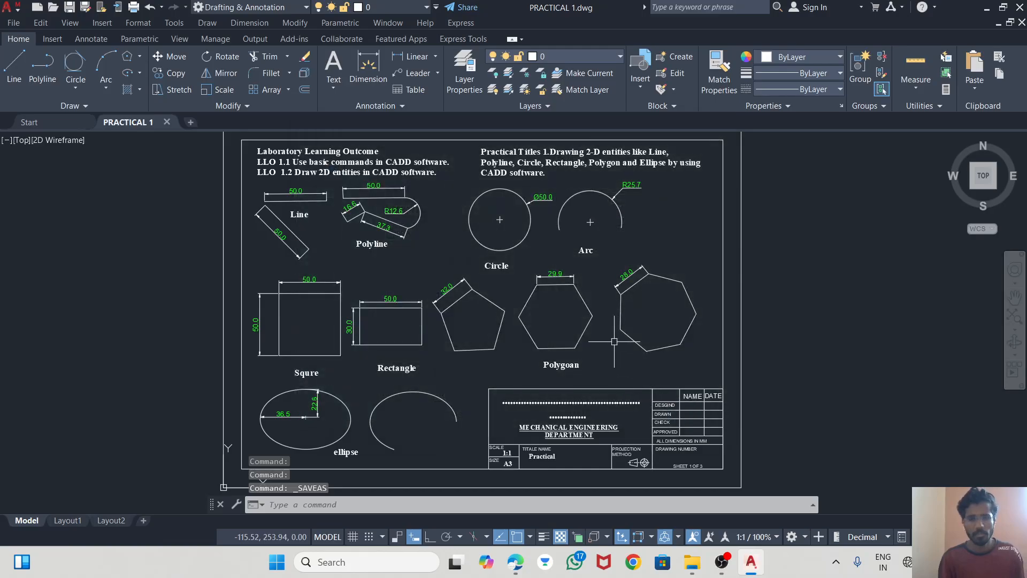
- Start plotting the model and choose DWG To PDF.pc3 as the plotter
scroll(612, 286, down, 2)
scroll(612, 271, up, 2)
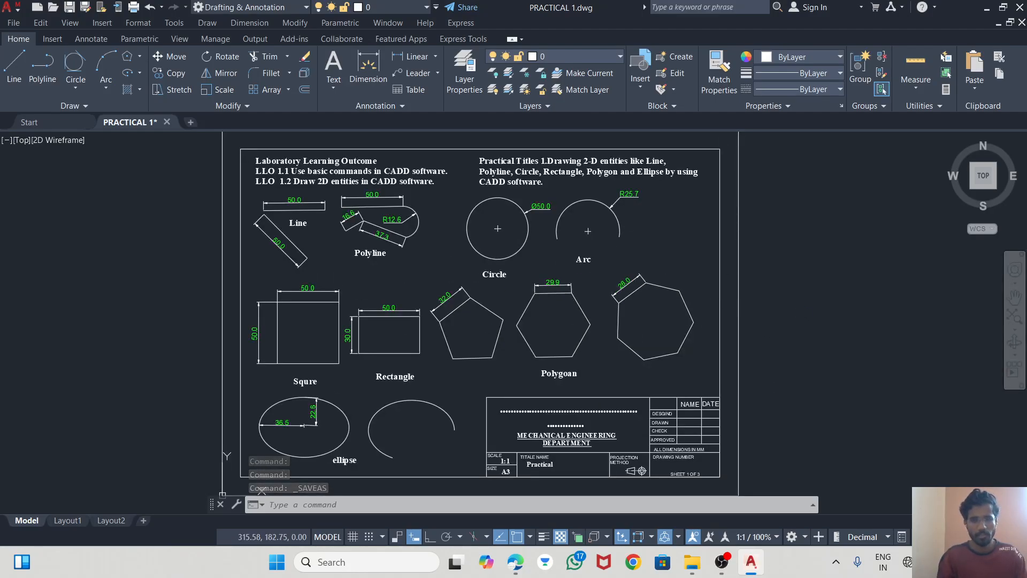
key(ctrl+p)
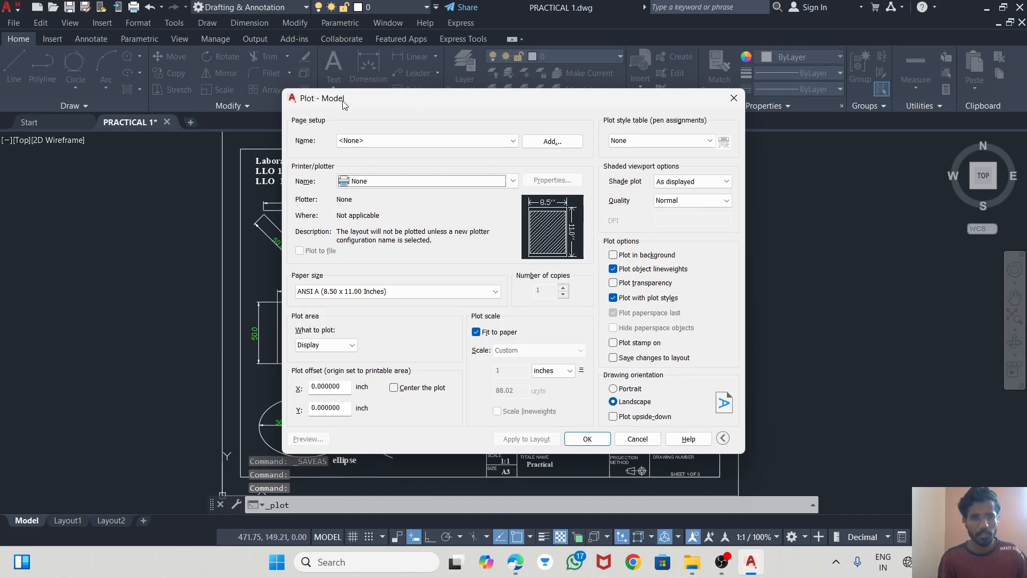
click(384, 141)
click(384, 140)
click(383, 181)
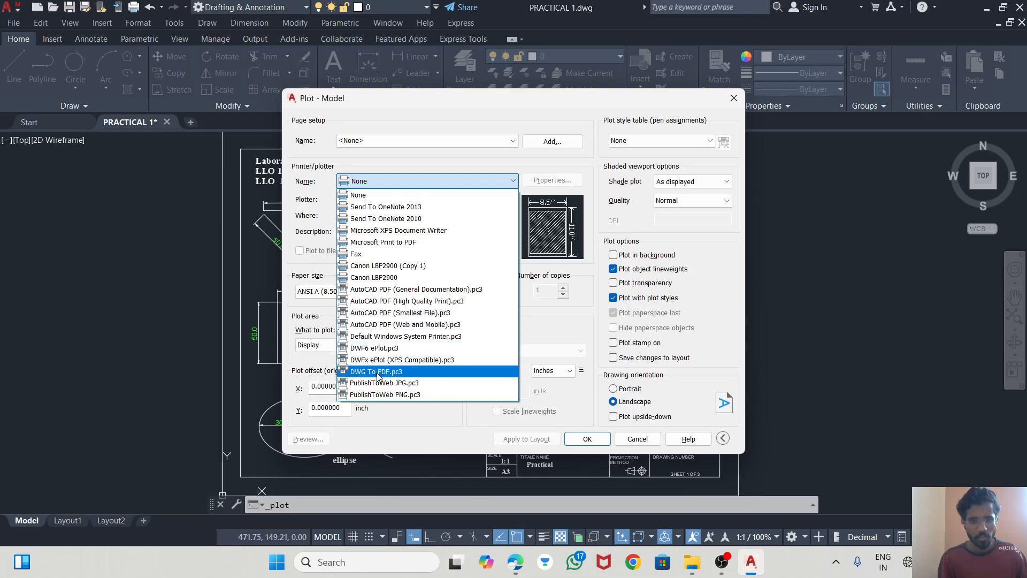
click(377, 373)
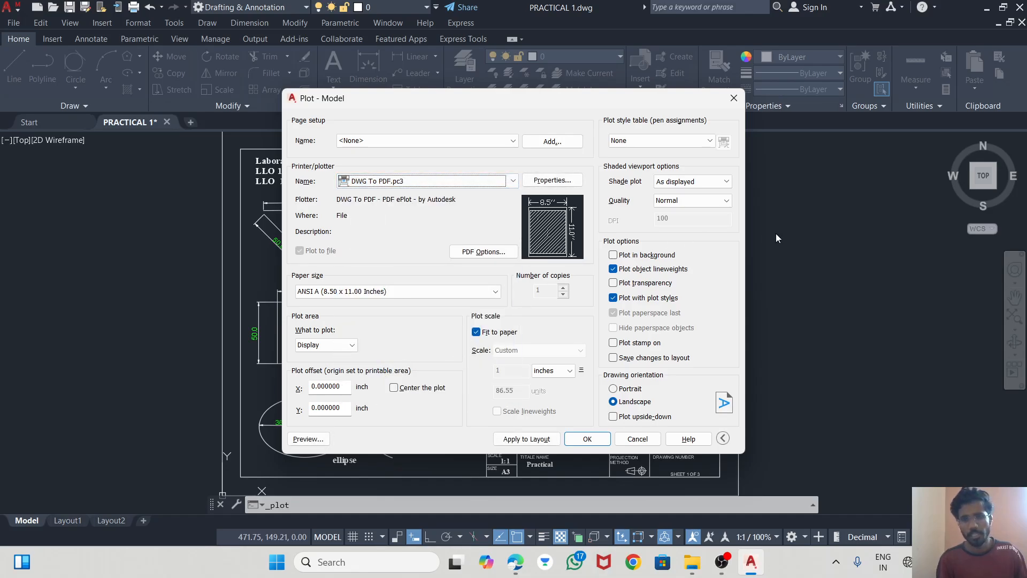
- Set the plot's paper size to ISO A3 (297.00 x 420.00 MM)
click(380, 291)
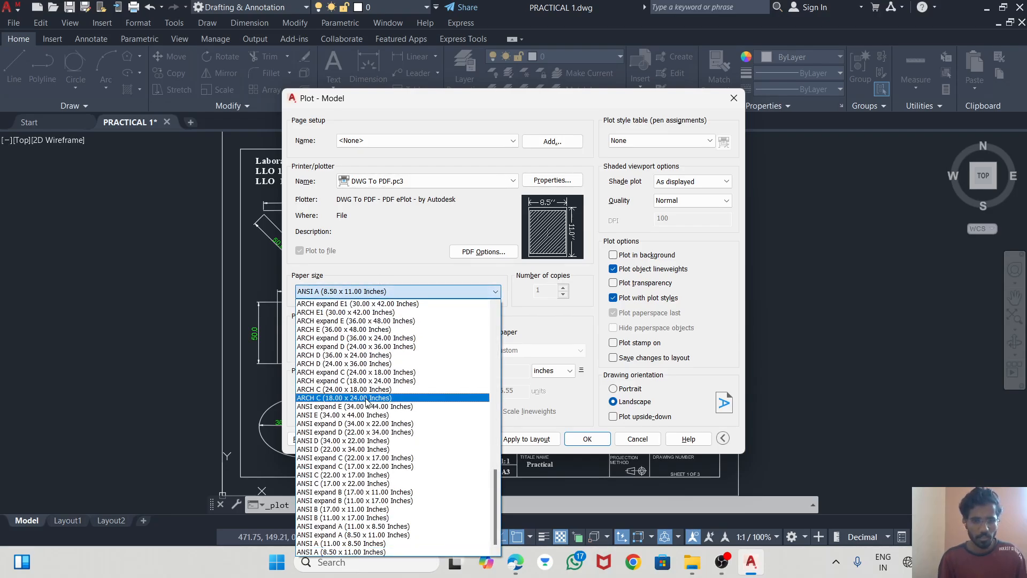
scroll(351, 456, up, 4)
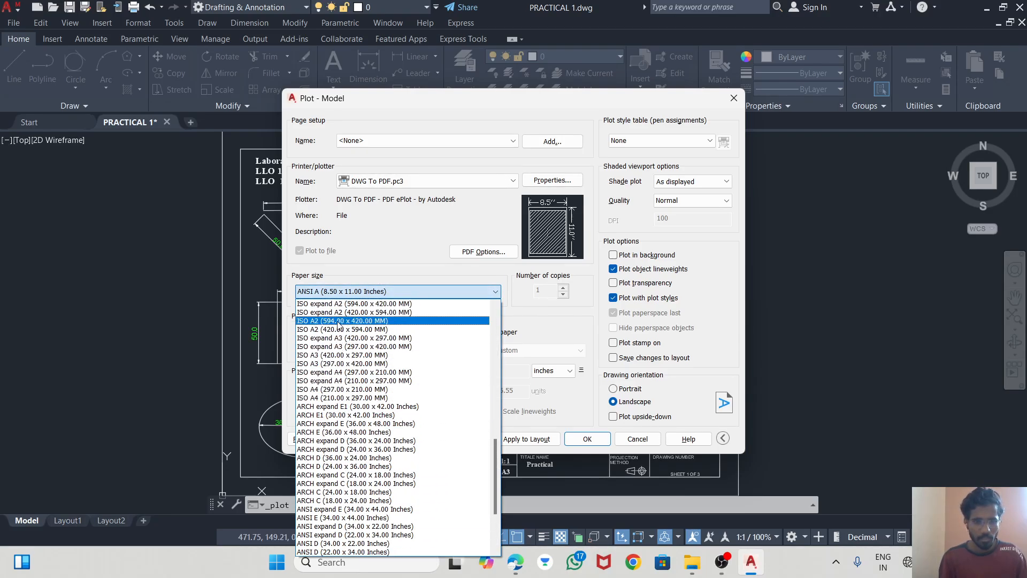
scroll(339, 324, up, 2)
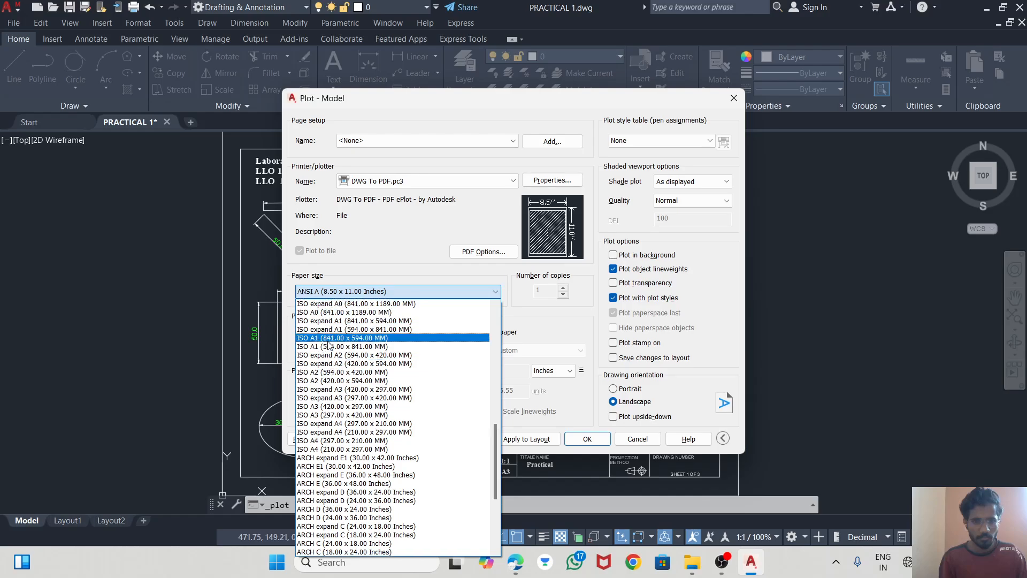
scroll(332, 334, up, 3)
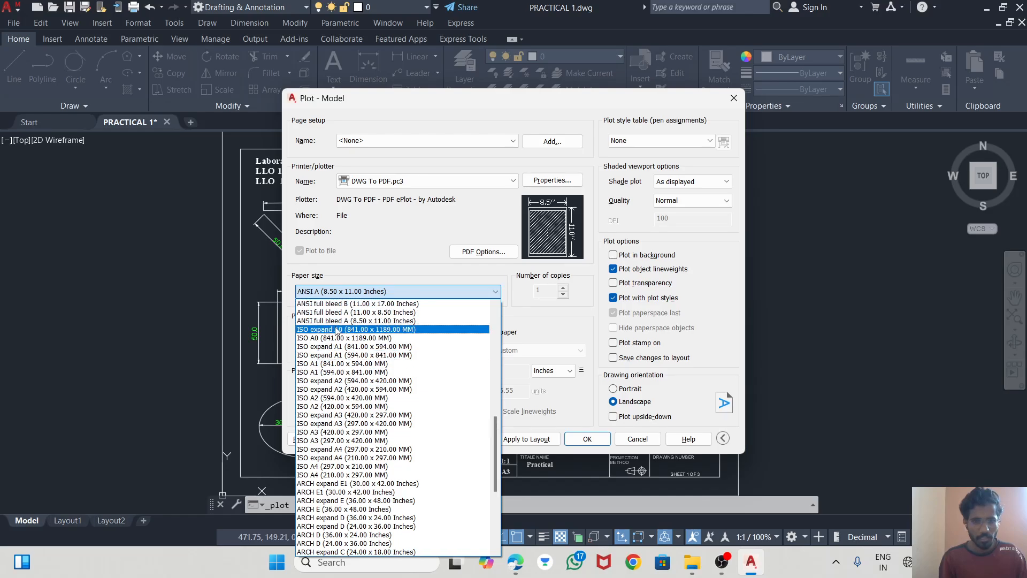
scroll(353, 329, up, 3)
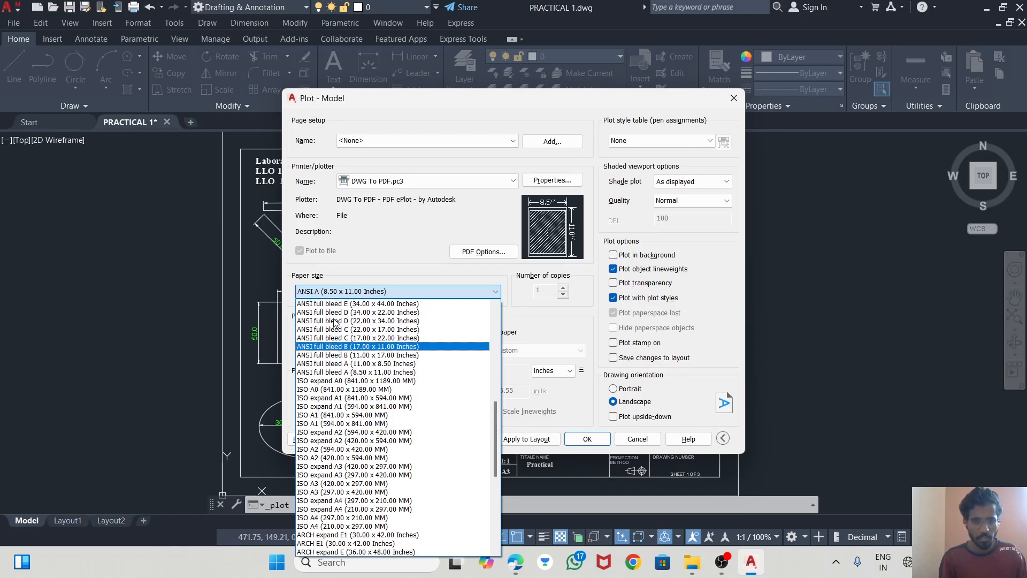
scroll(348, 372, down, 2)
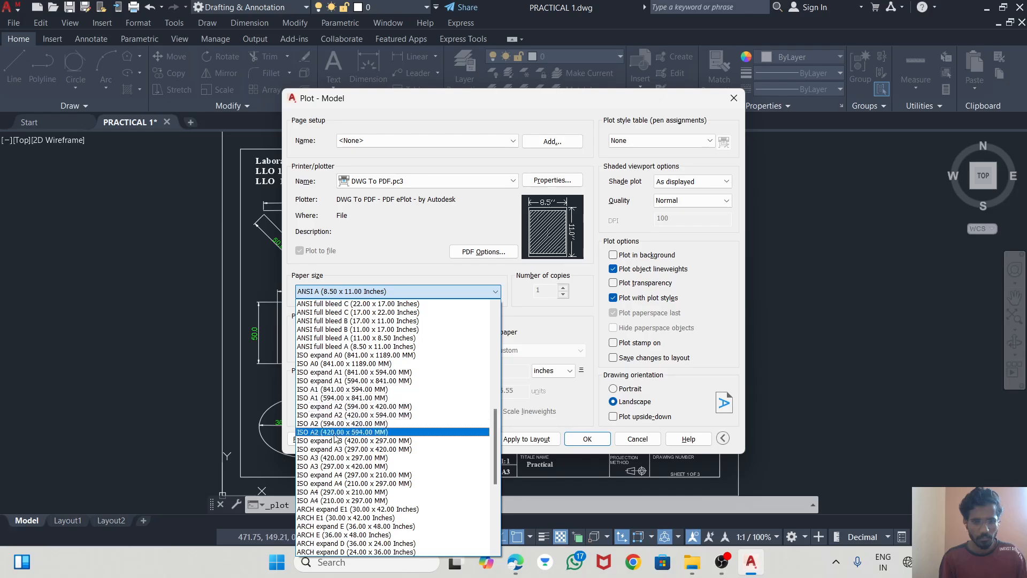
click(323, 467)
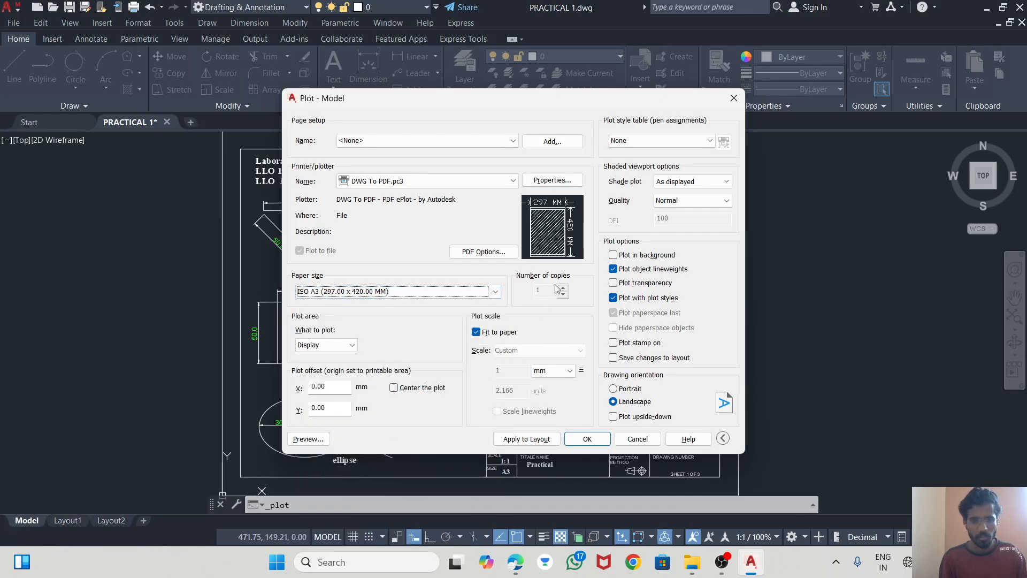
- Define the plot area as a window around the sheet's outer border and center the plot on the paper
mouse_move(556, 214)
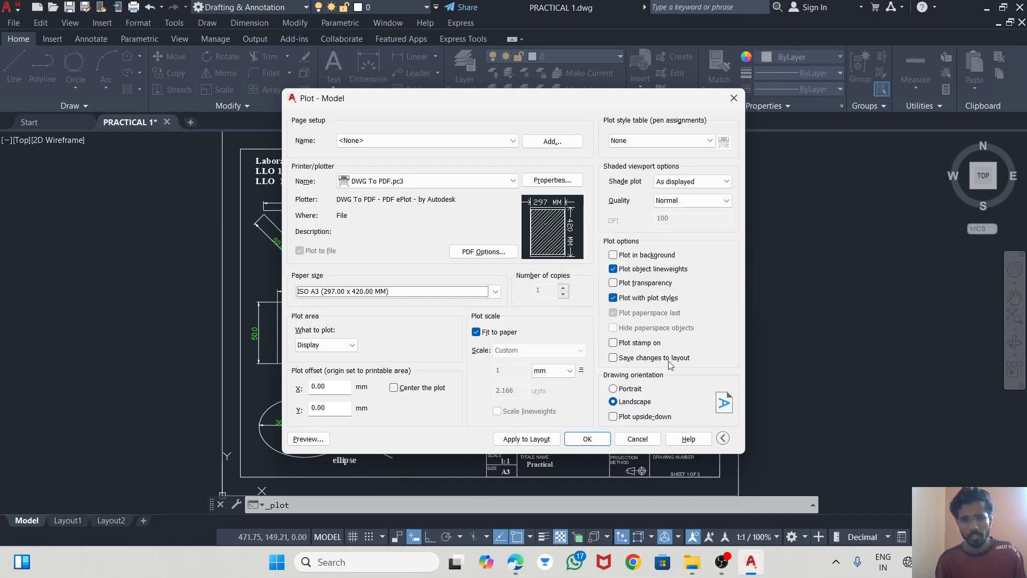
click(613, 389)
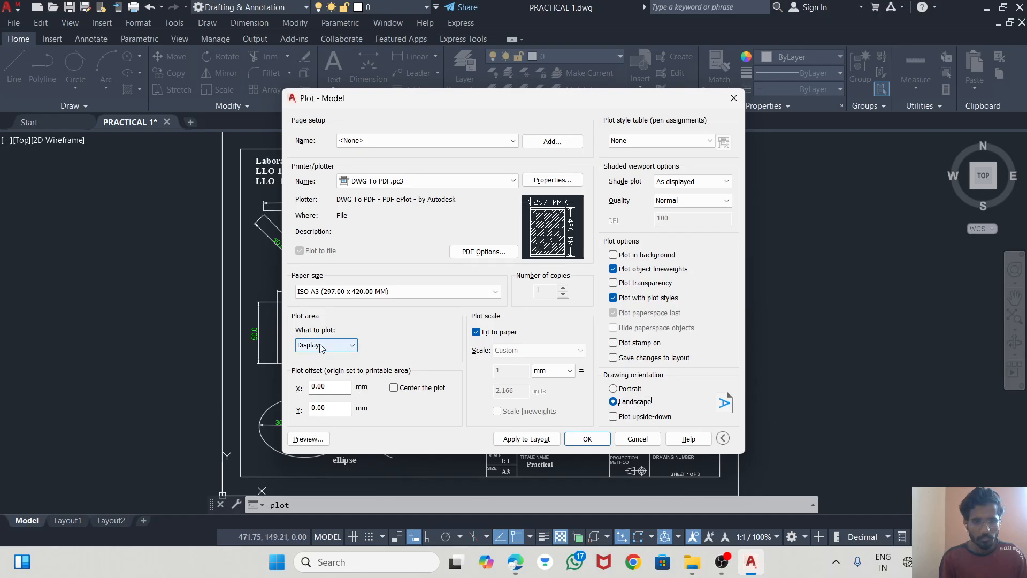
click(315, 386)
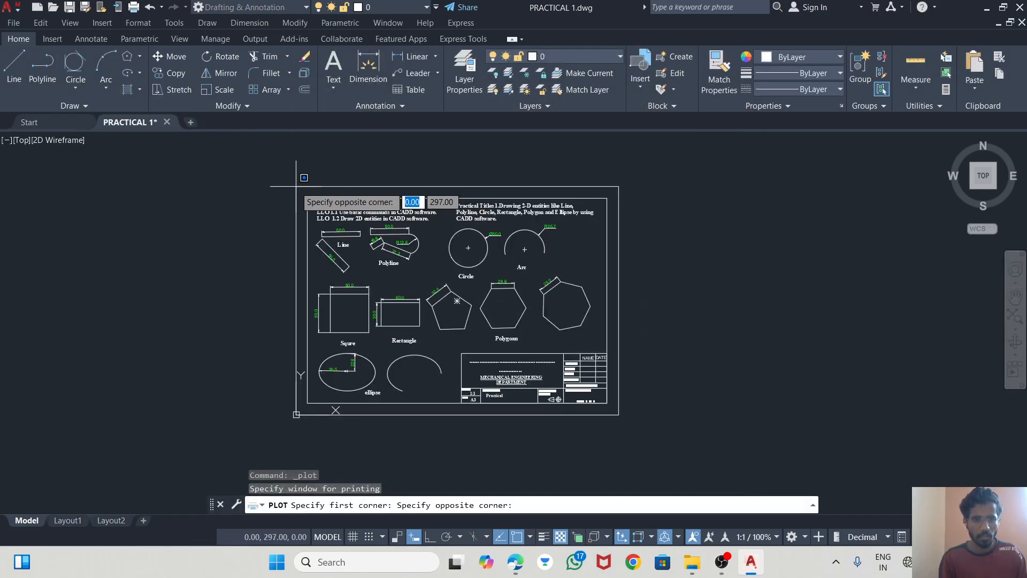
click(615, 414)
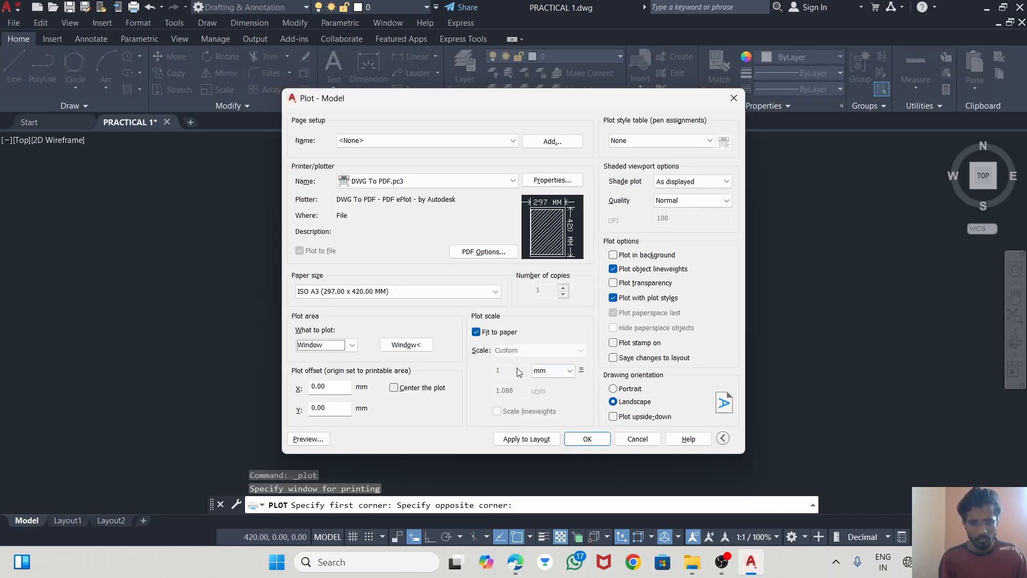
click(394, 388)
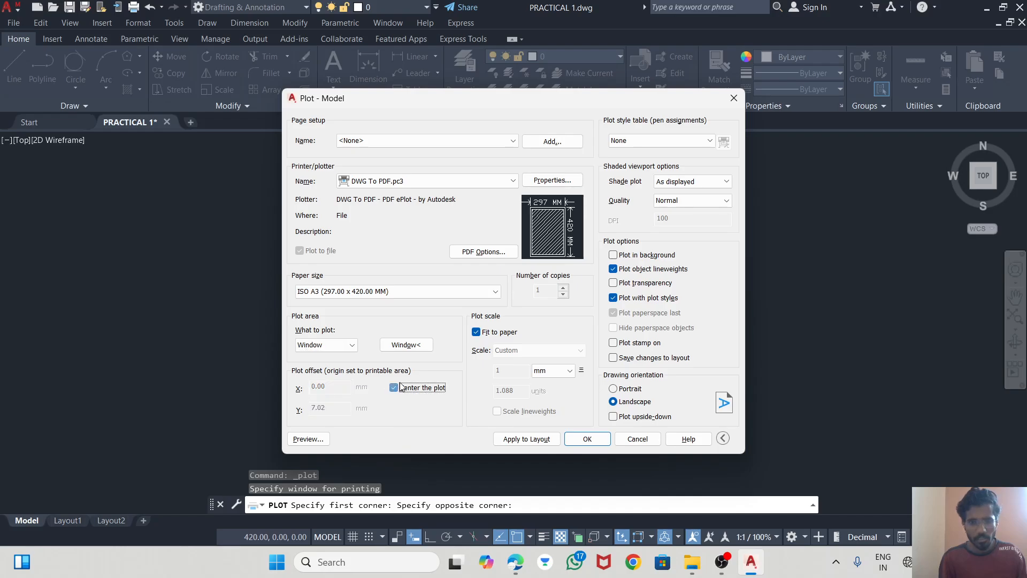
- Try portrait orientation, restore landscape, and check the paper size choice without changing it
click(615, 388)
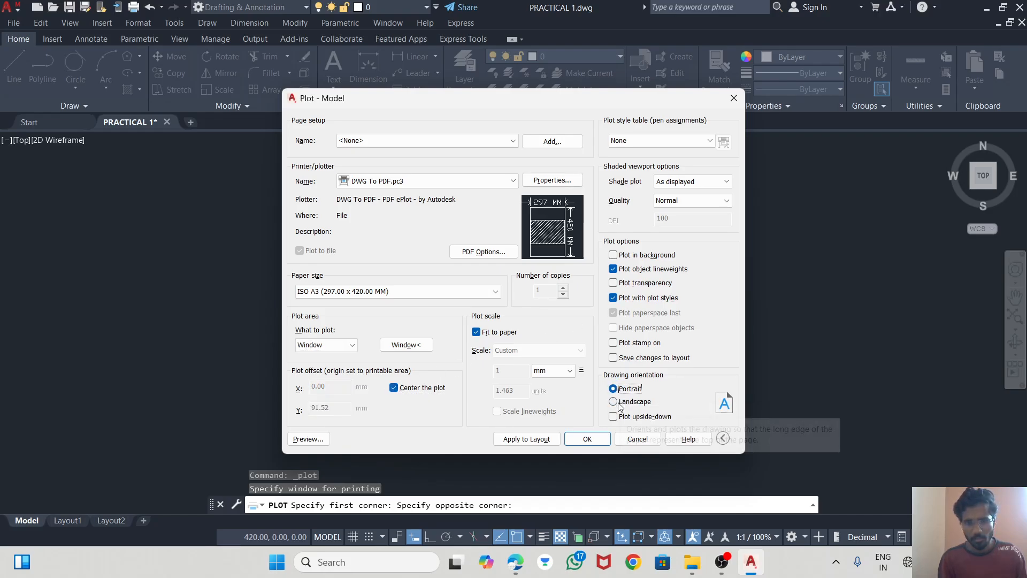
click(615, 402)
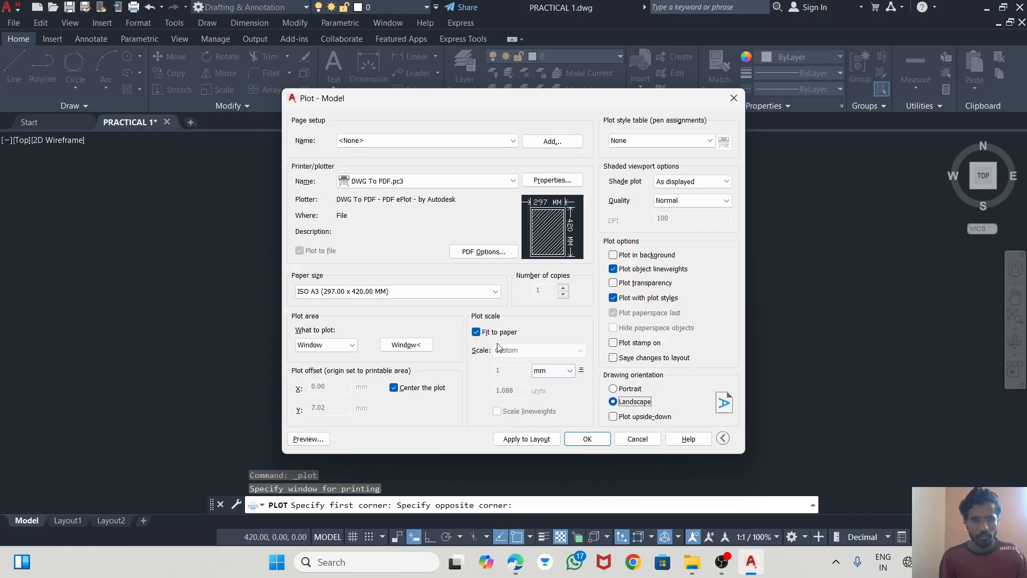
click(406, 293)
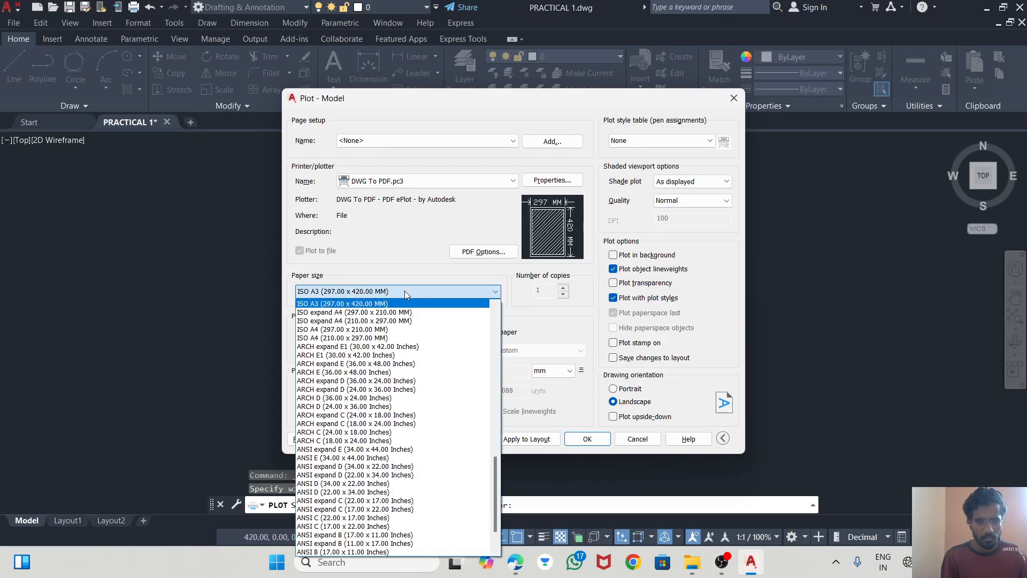
click(405, 291)
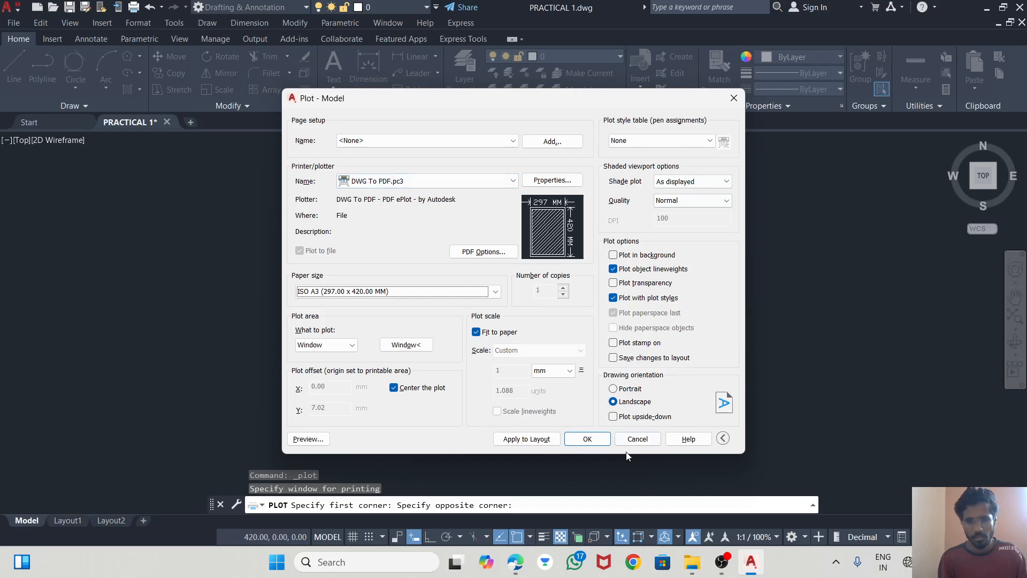
- Plot the sheet to PRACTICAL 1-Model.pdf in the PRACTICAL folder on the Desktop
click(594, 439)
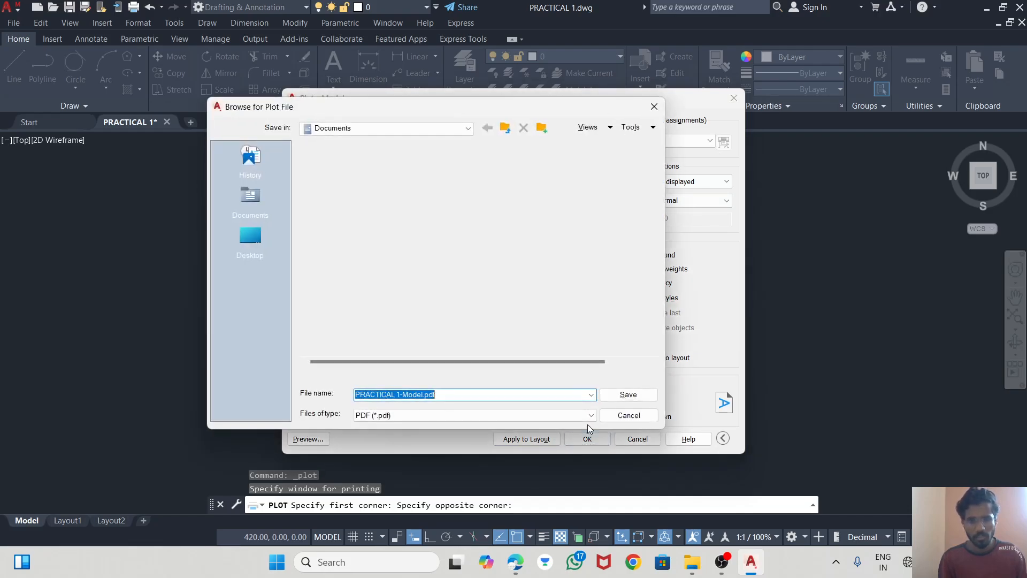
click(260, 248)
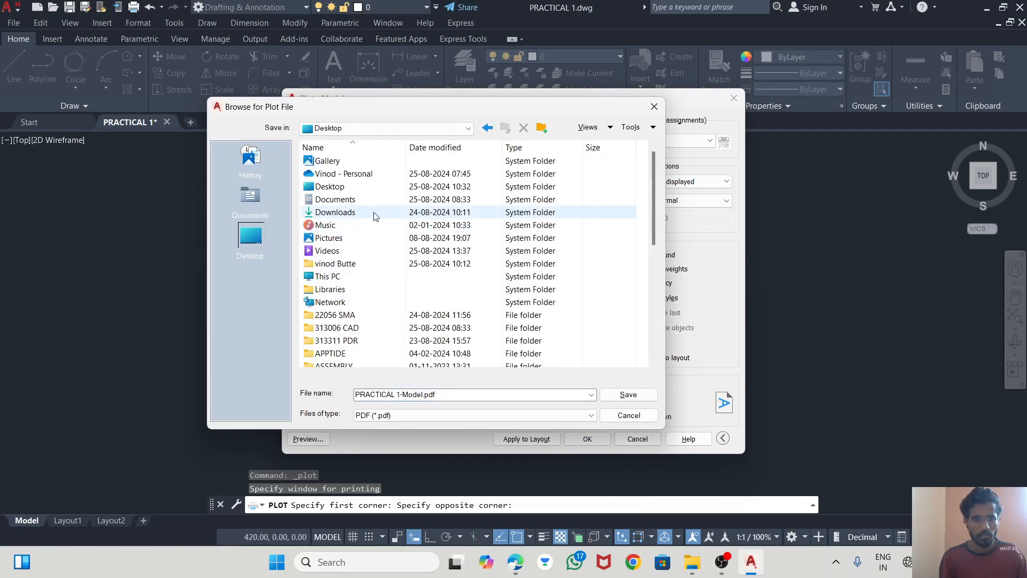
scroll(349, 259, down, 5)
scroll(349, 259, down, 2)
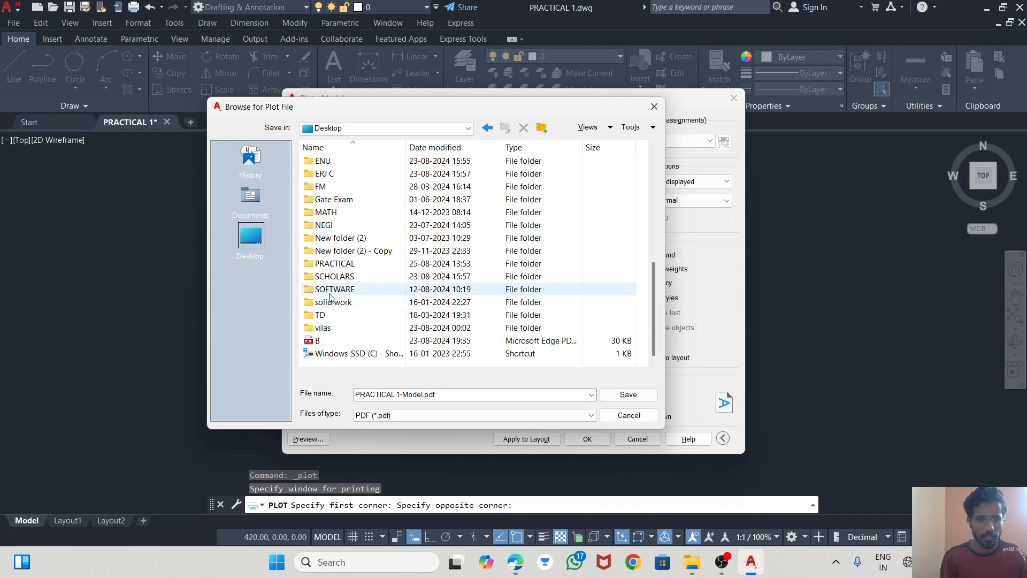
scroll(333, 214, up, 3)
scroll(345, 326, down, 1)
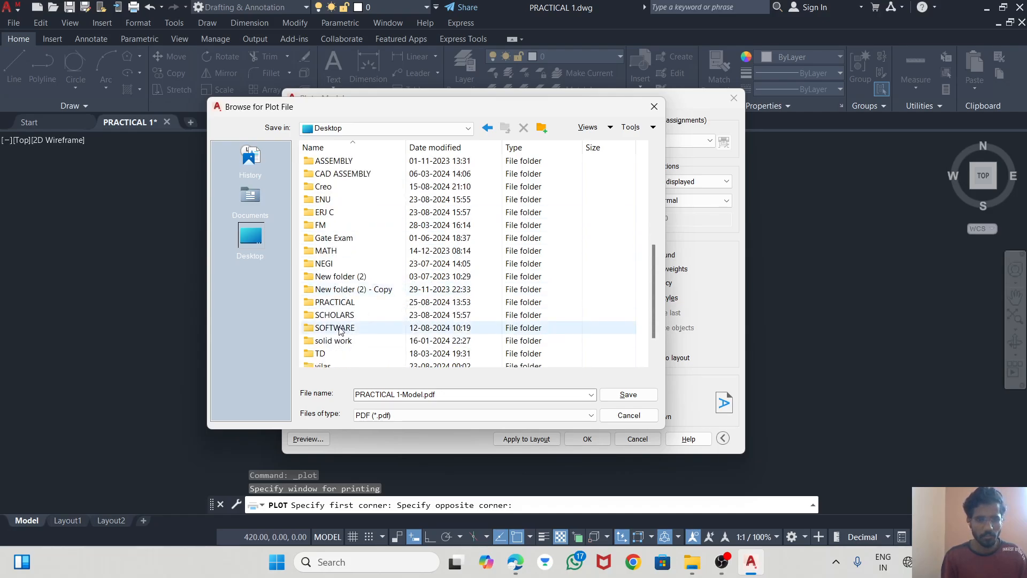
double_click(335, 302)
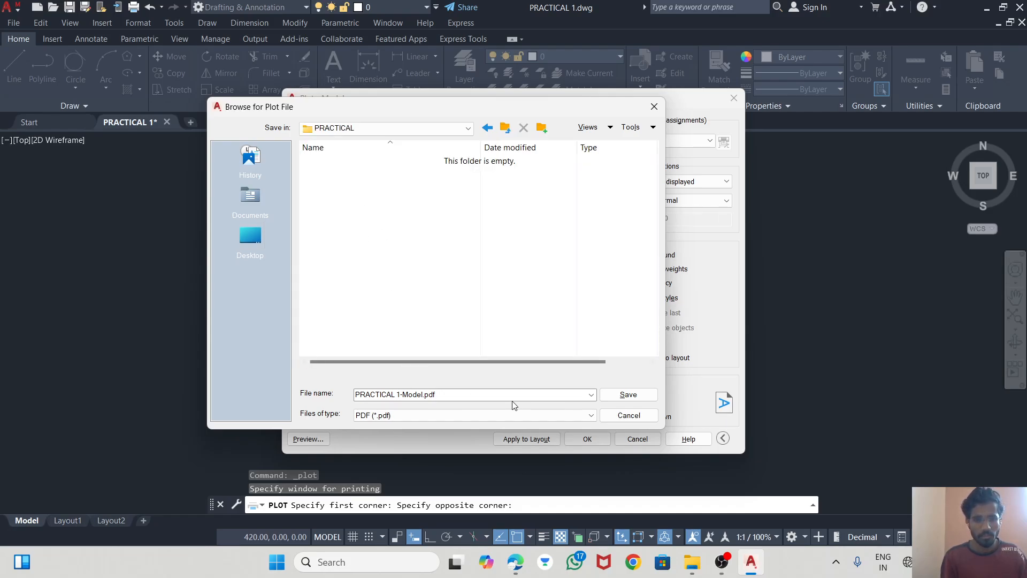
click(603, 395)
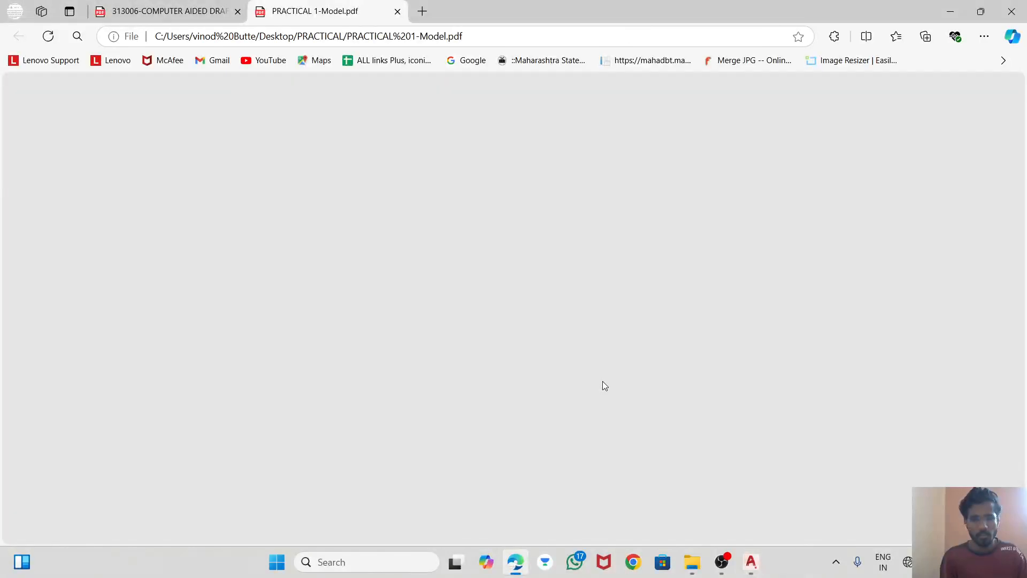
- Examine the plotted PDF from the title text to the title block, checking the shapes, labels and dimensions
scroll(553, 279, down, 3)
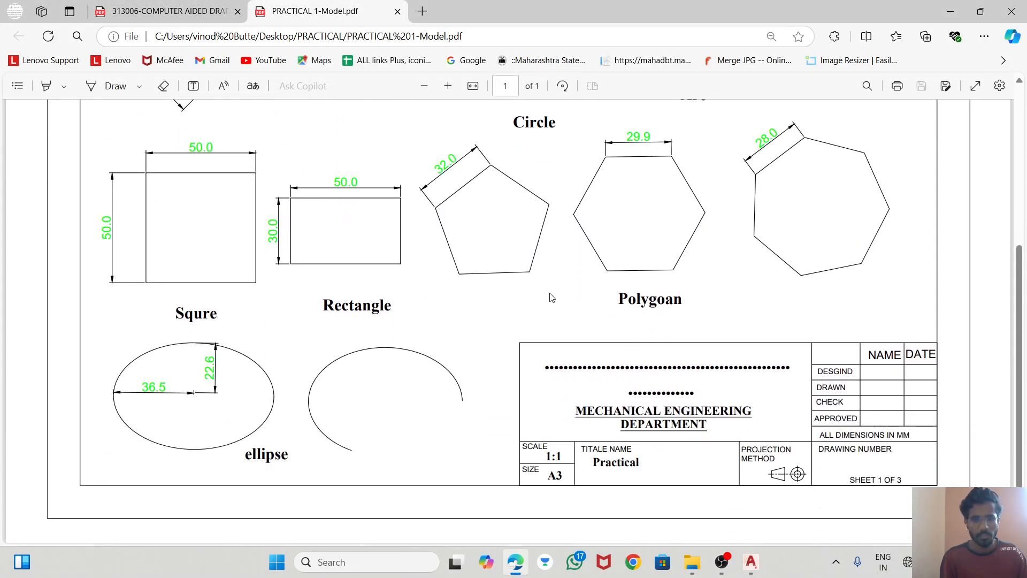
scroll(645, 350, up, 6)
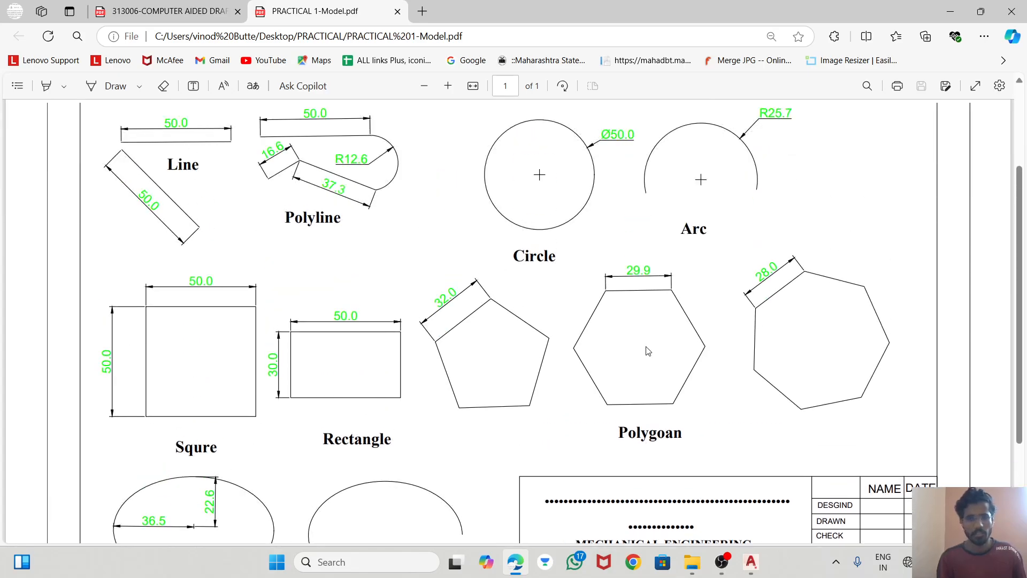
ctrl+scroll(613, 316, down, 2)
scroll(571, 359, down, 3)
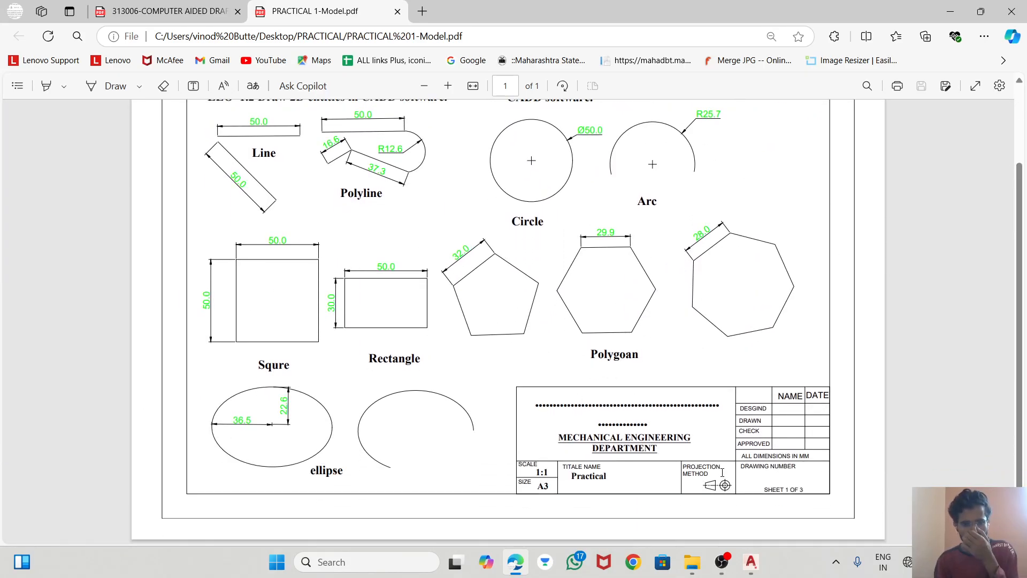
scroll(694, 410, up, 2)
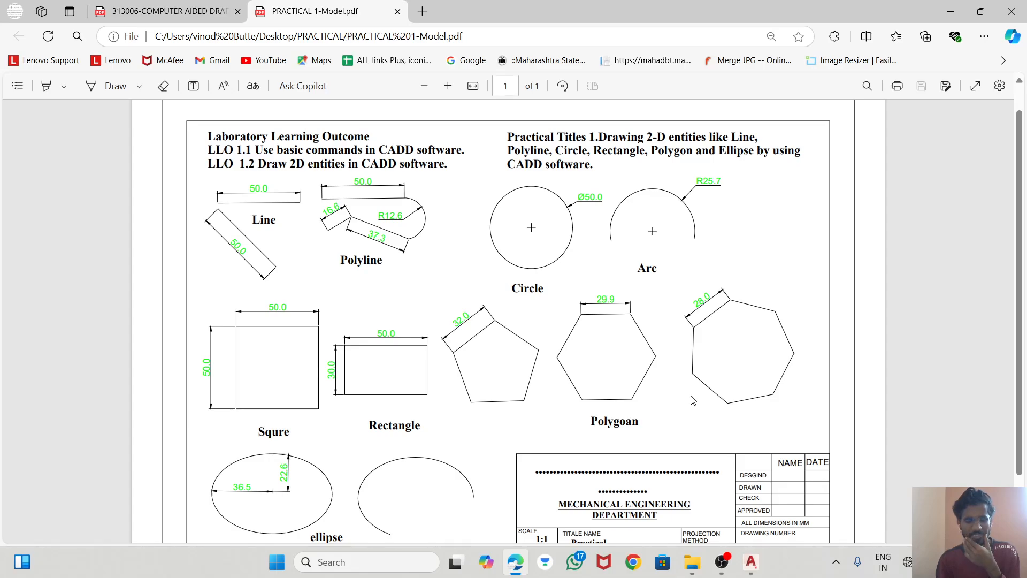
scroll(693, 400, up, 1)
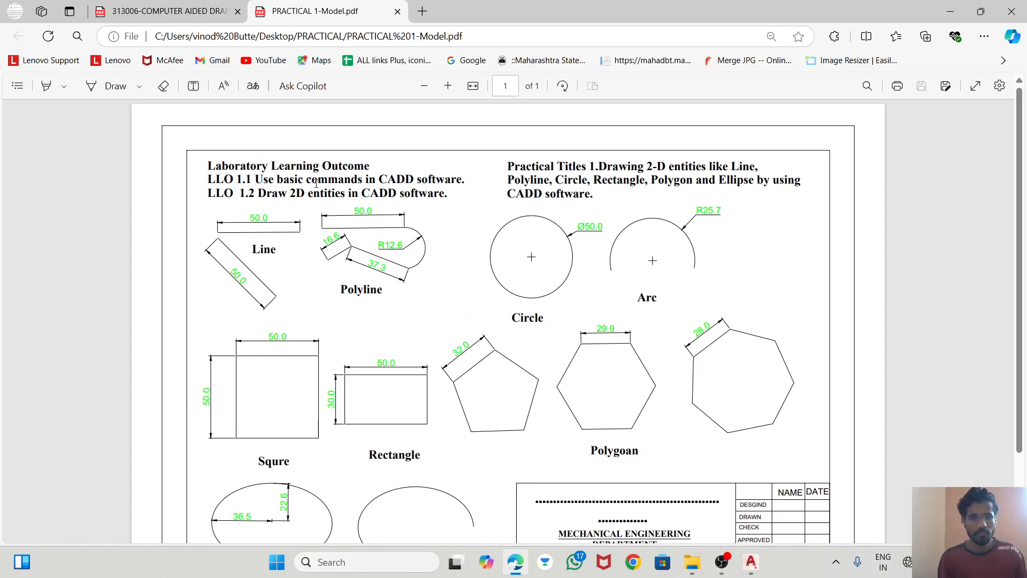
scroll(614, 424, down, 3)
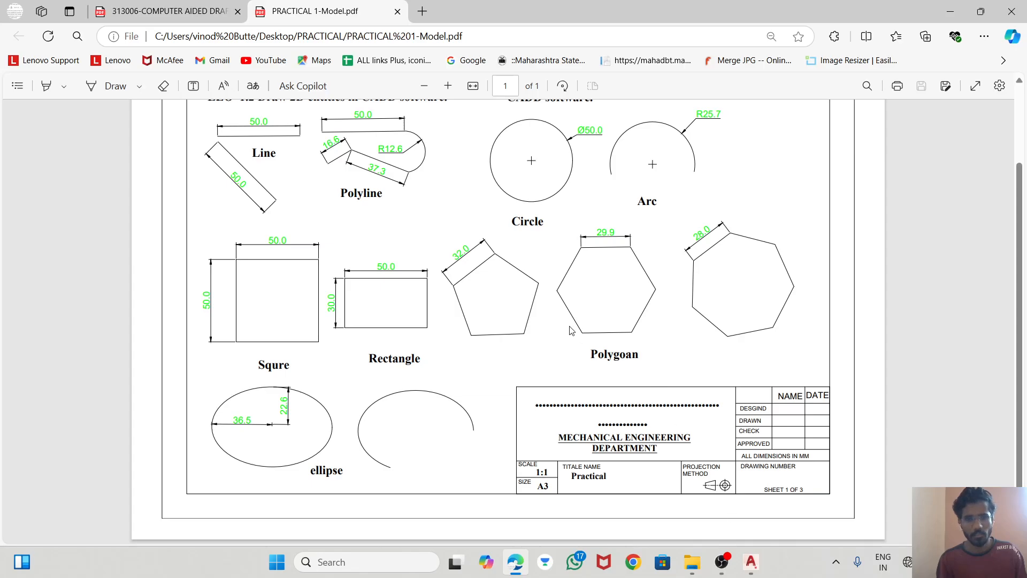
- Open the print settings for the plotted PDF in the browser
scroll(572, 330, up, 3)
click(896, 89)
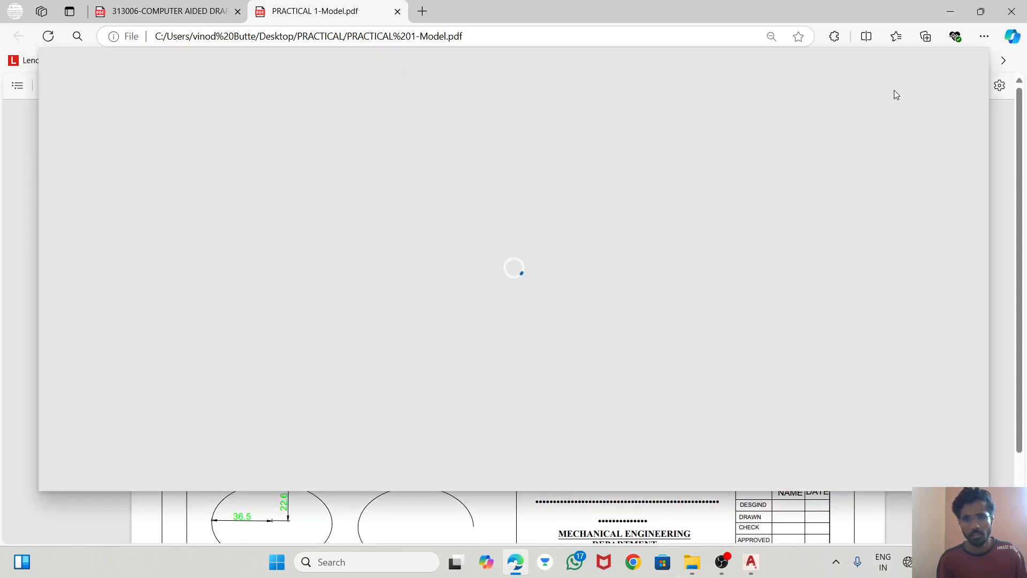